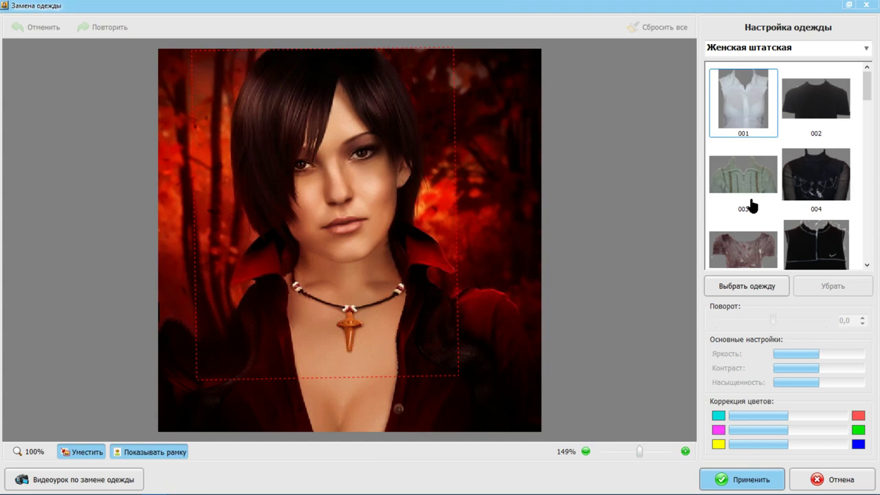
# - Add the uniform "14 - полковник" from the clothing category "Внутренняя Служба женская" to the portrait
pyautogui.scroll(-5, 756, 203)
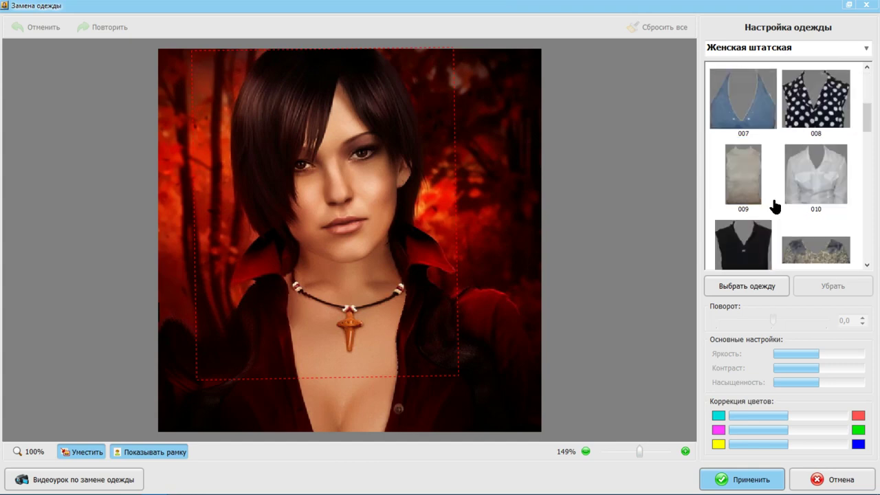
pyautogui.scroll(5, 819, 105)
pyautogui.click(866, 48)
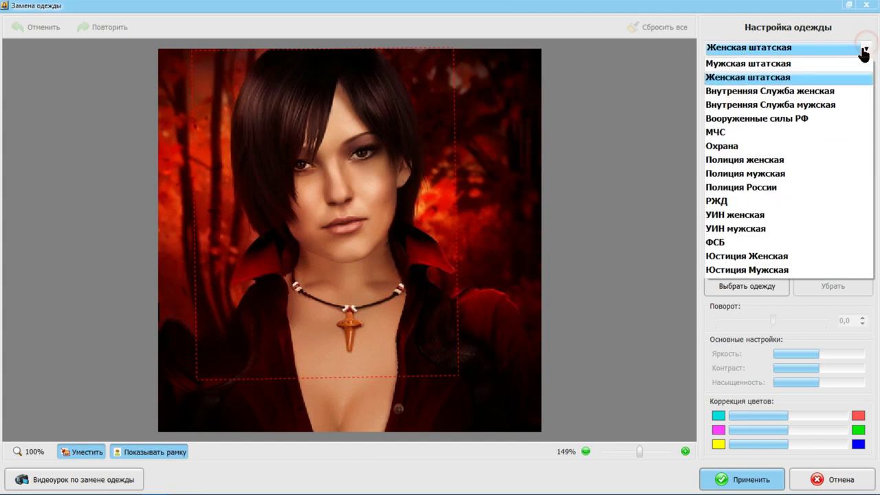
pyautogui.click(840, 93)
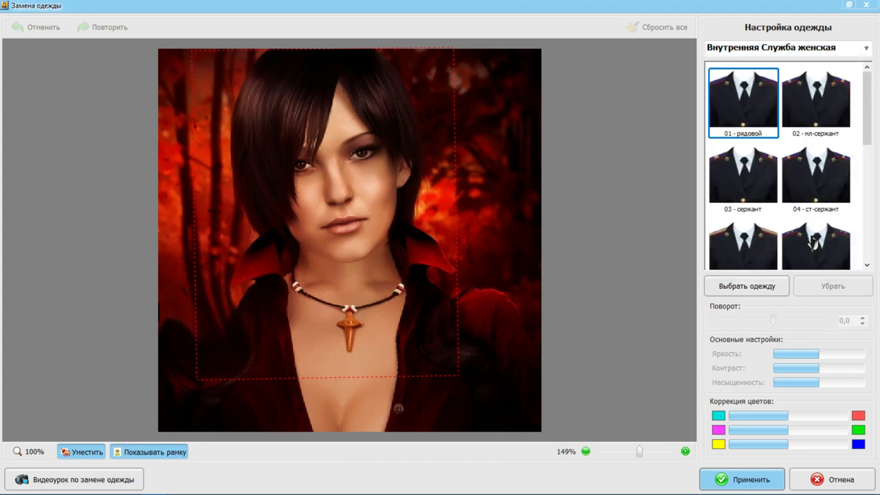
pyautogui.scroll(-4, 826, 176)
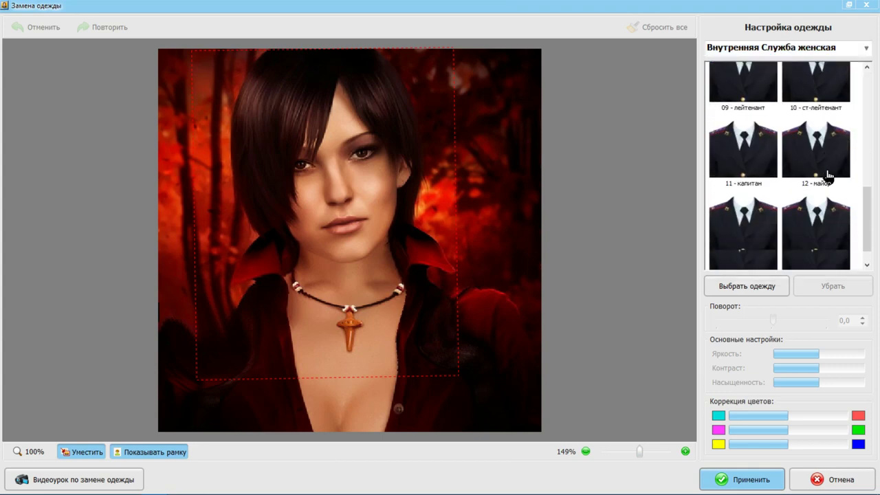
pyautogui.click(818, 235)
# - Resize and position the uniform so its collar and shoulders fit the woman's neck and body, and apply the clothing replacement
pyautogui.moveTo(497, 303); pyautogui.dragTo(488, 354)
pyautogui.moveTo(529, 383); pyautogui.dragTo(456, 402)
pyautogui.moveTo(355, 337); pyautogui.dragTo(389, 352)
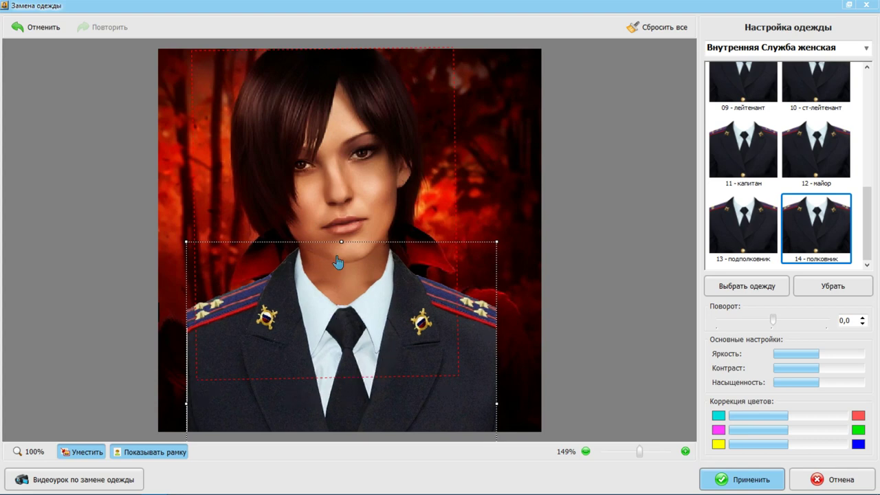
pyautogui.moveTo(339, 246)
pyautogui.mouseDown()
pyautogui.moveTo(337, 287)
pyautogui.moveTo(341, 256)
pyautogui.mouseUp()
pyautogui.moveTo(365, 335); pyautogui.dragTo(369, 338)
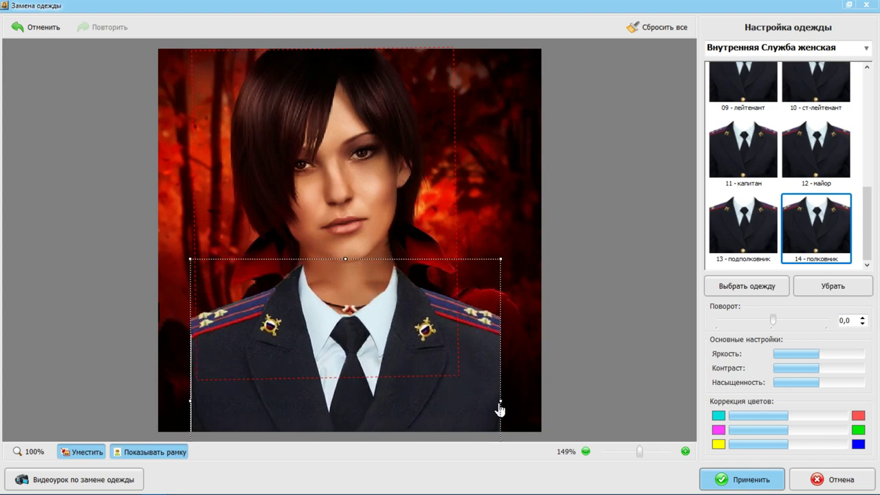
pyautogui.moveTo(501, 402); pyautogui.dragTo(477, 414)
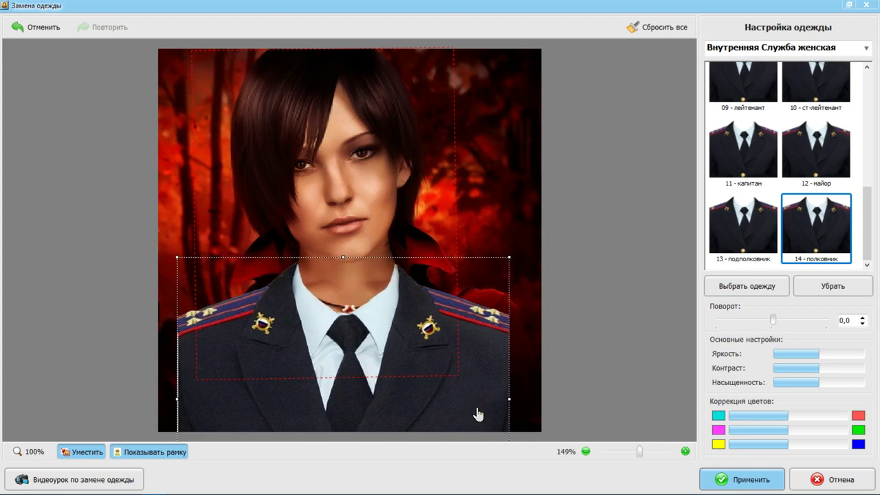
pyautogui.moveTo(477, 414); pyautogui.dragTo(481, 413)
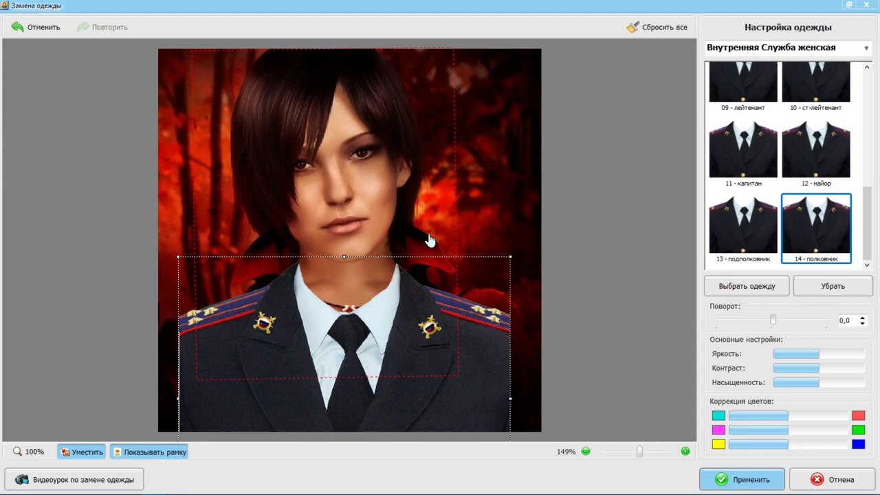
pyautogui.click(752, 479)
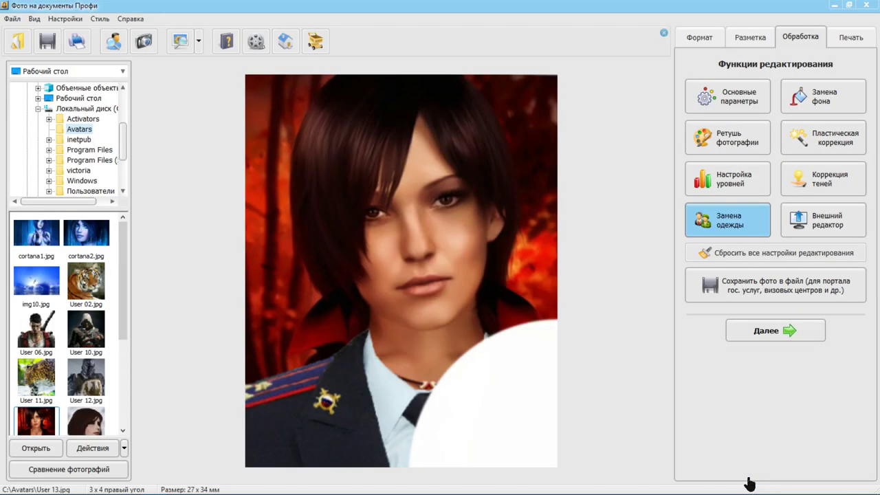
# - Read the guidance on lighting, background and shot quality for taking document photos at home, and close it
pyautogui.click(143, 43)
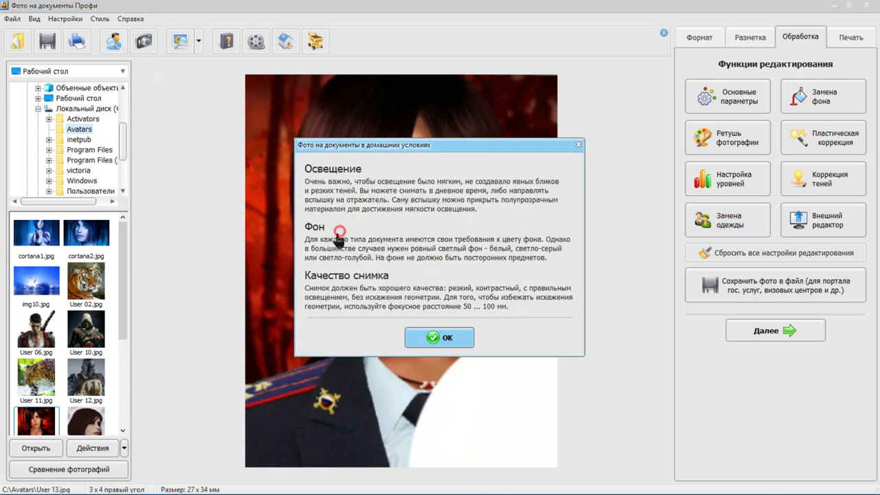
pyautogui.click(447, 339)
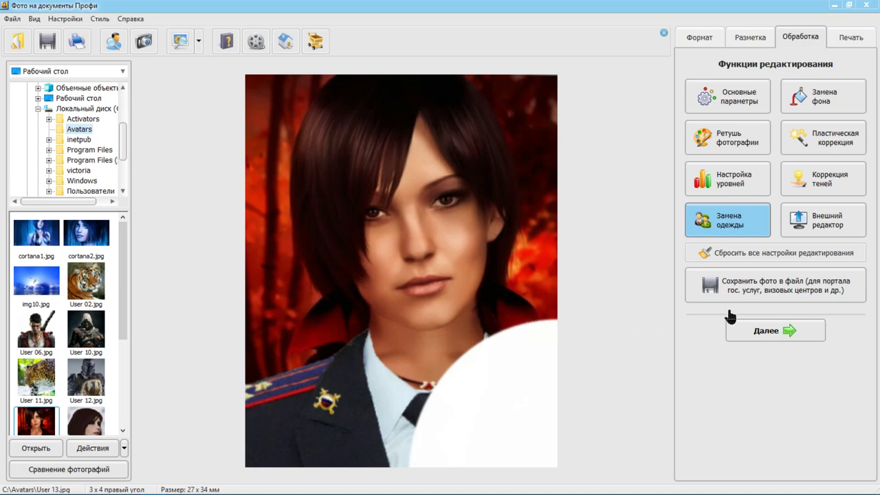
pyautogui.click(754, 294)
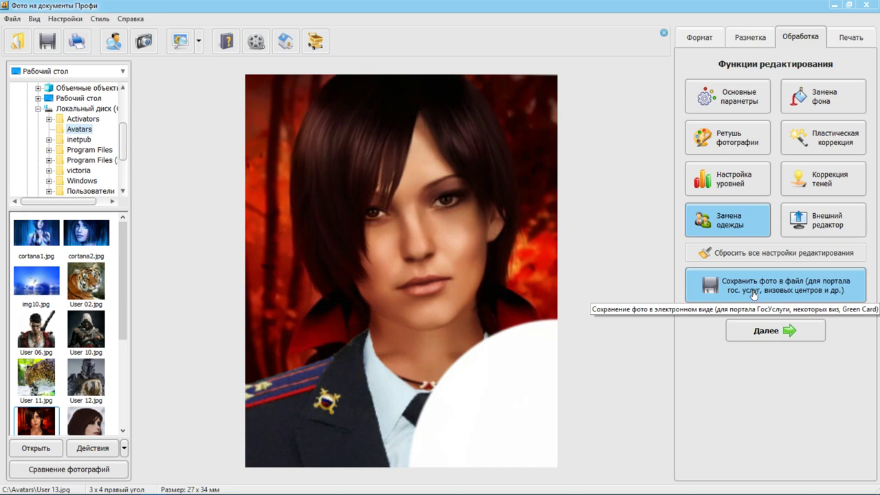
# - Proceed to the print layout, enable the advertising block on the sheet and move it slightly up under the photos
pyautogui.click(759, 330)
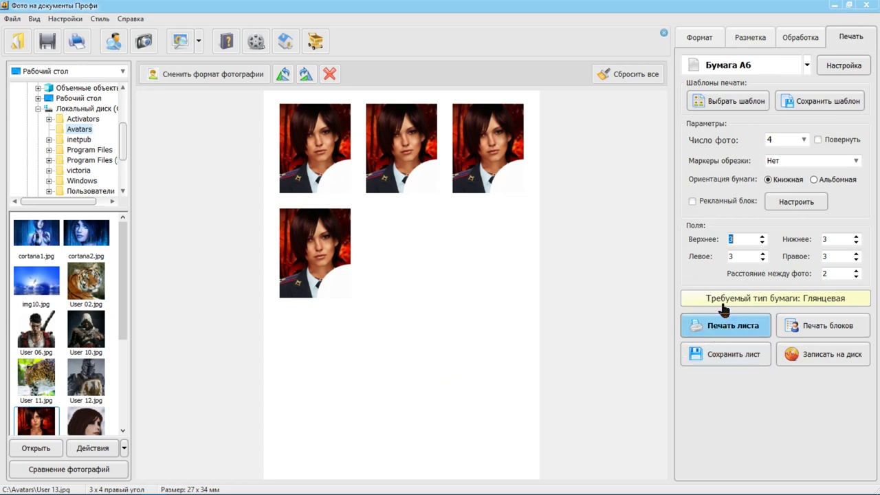
pyautogui.click(692, 200)
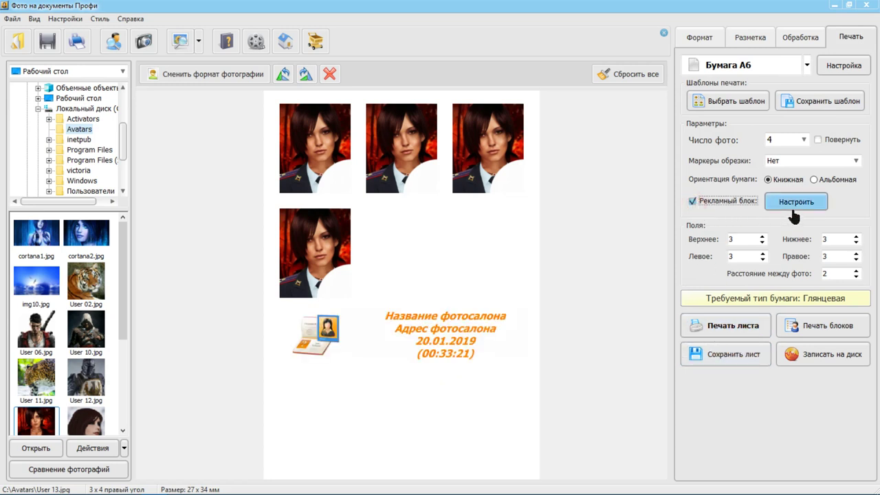
pyautogui.click(447, 336)
pyautogui.moveTo(447, 335)
pyautogui.mouseDown()
pyautogui.moveTo(479, 240)
pyautogui.moveTo(444, 328)
pyautogui.mouseUp()
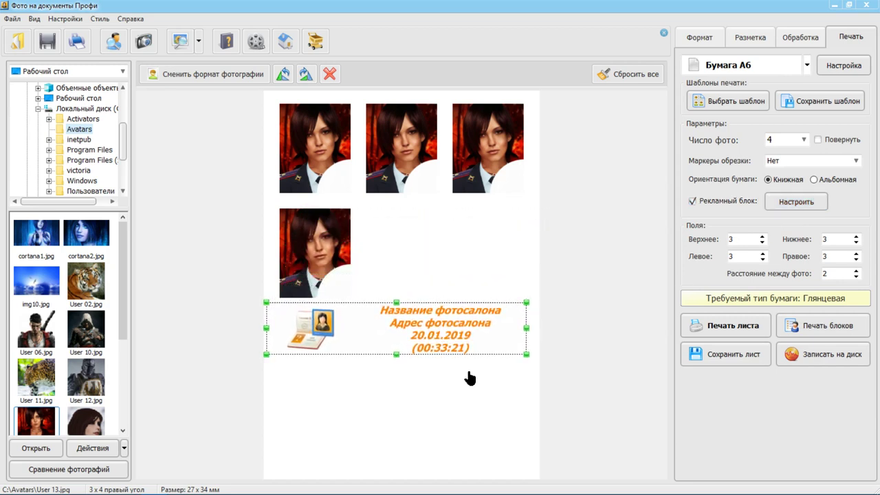
pyautogui.click(471, 393)
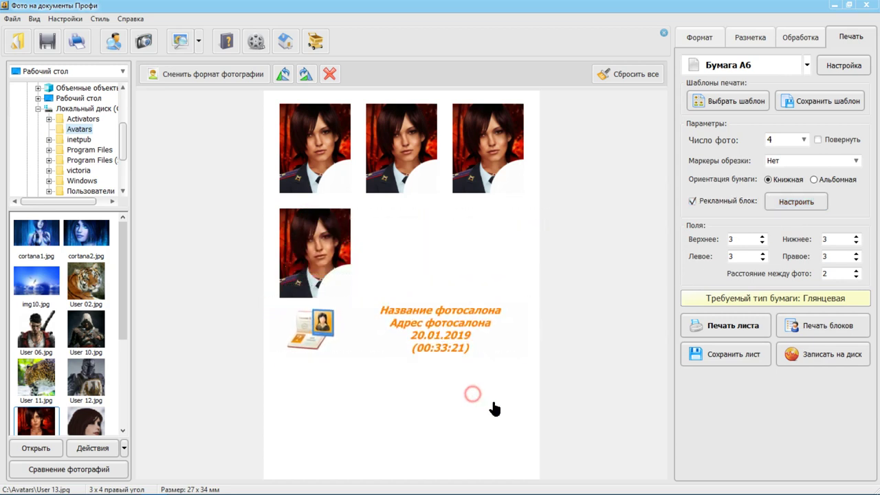
# - Apply the print template "Виза Испания" to the photo sheet
pyautogui.click(744, 108)
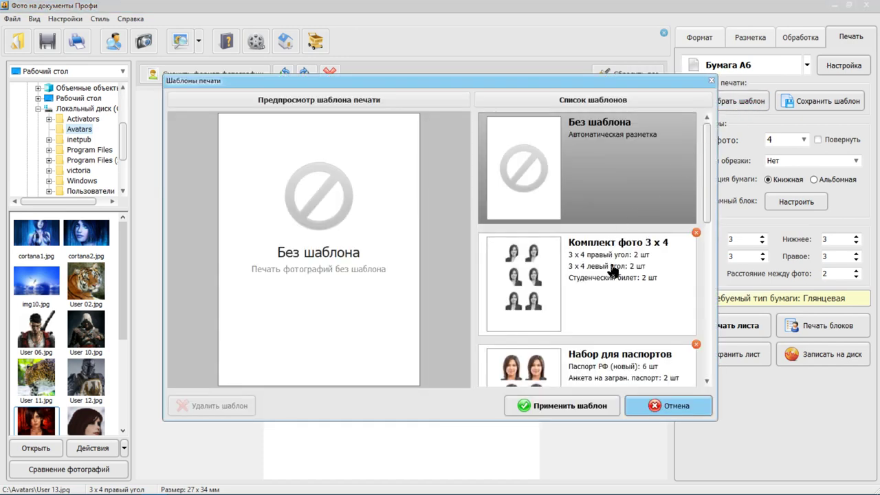
pyautogui.scroll(-3, 612, 271)
pyautogui.scroll(2, 613, 271)
pyautogui.click(598, 274)
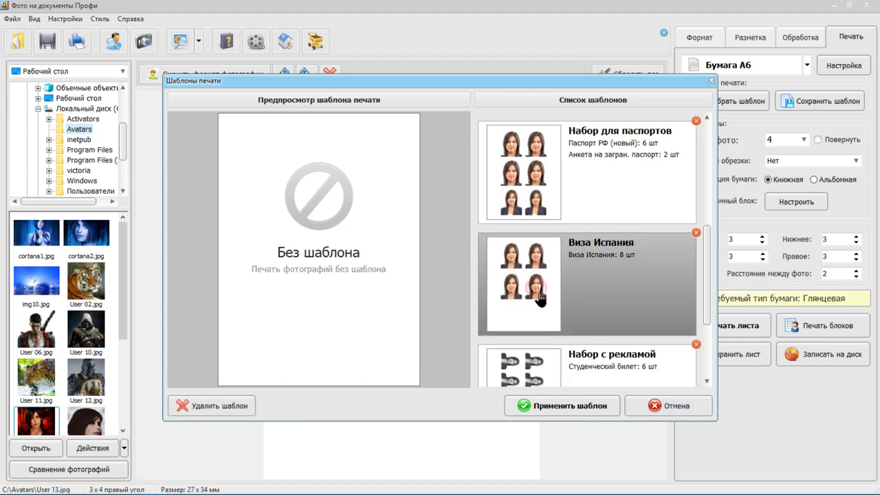
pyautogui.scroll(-1, 576, 279)
pyautogui.scroll(1, 576, 280)
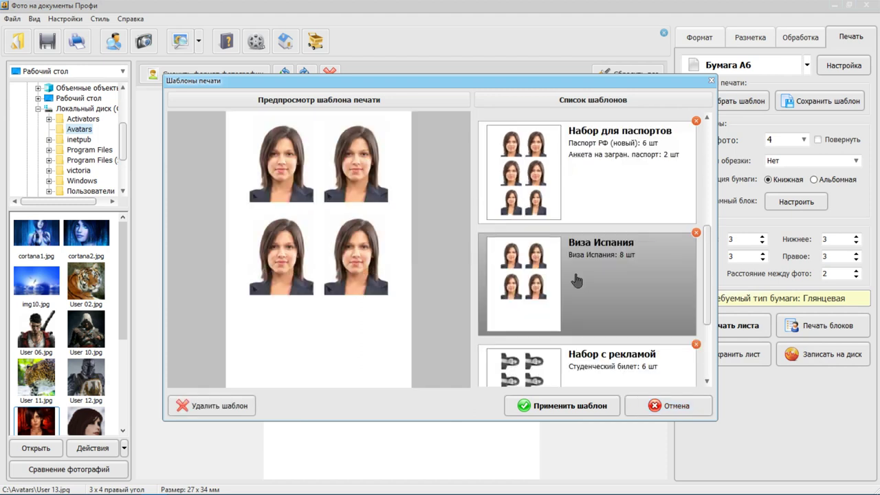
pyautogui.click(600, 406)
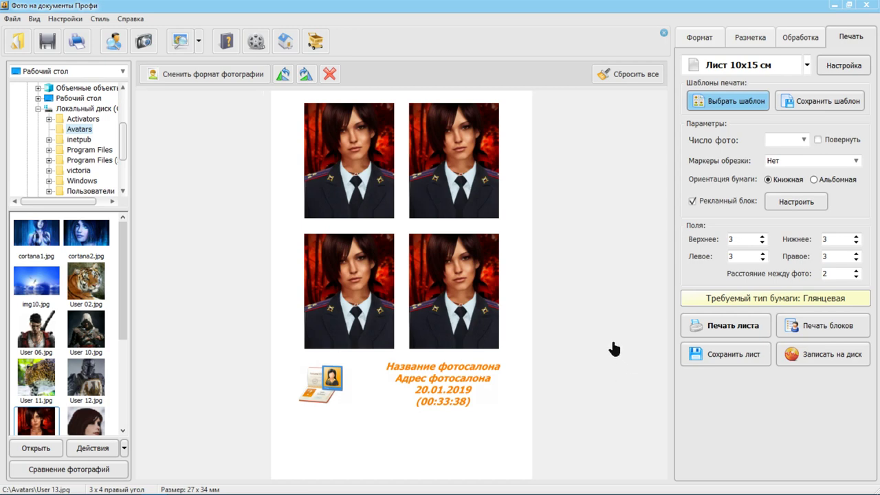
# - Exit Фото на документы Профи without saving the prepared photo
pyautogui.click(12, 18)
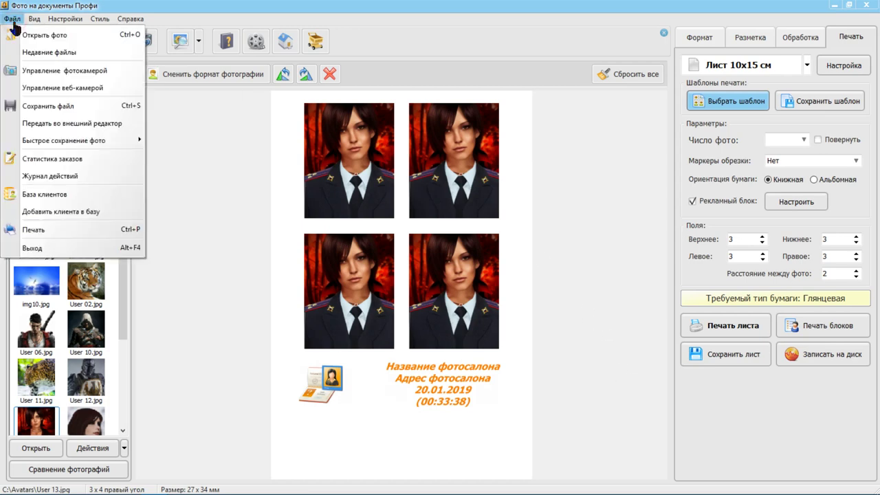
pyautogui.click(86, 247)
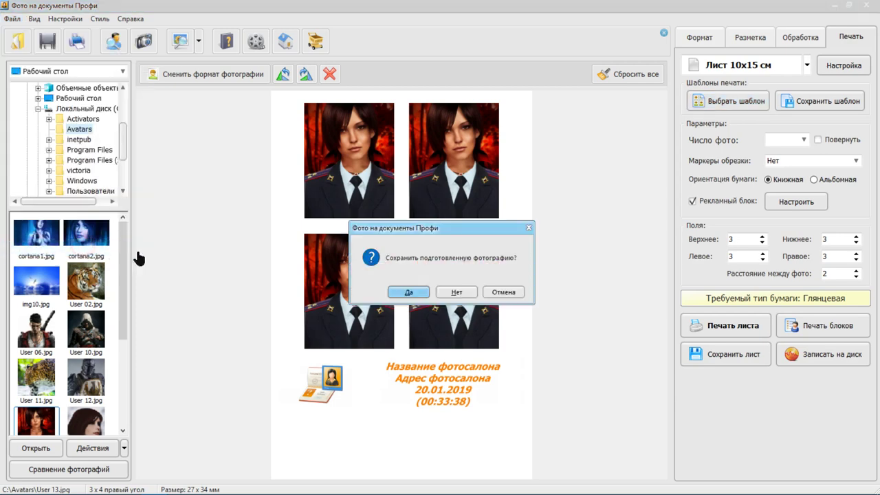
pyautogui.click(456, 292)
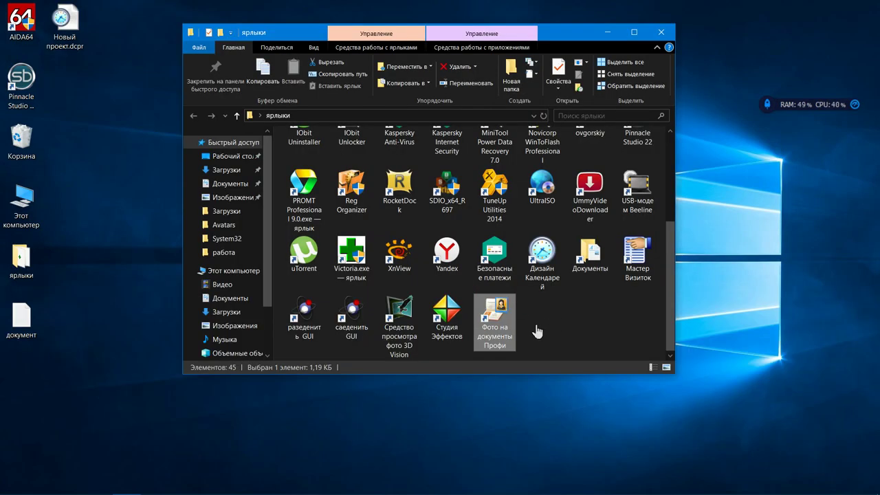
# - Launch Студия Эффектов from the ярлыки folder and open the photo cortana2 from the Avatars folder on drive C
pyautogui.click(440, 318)
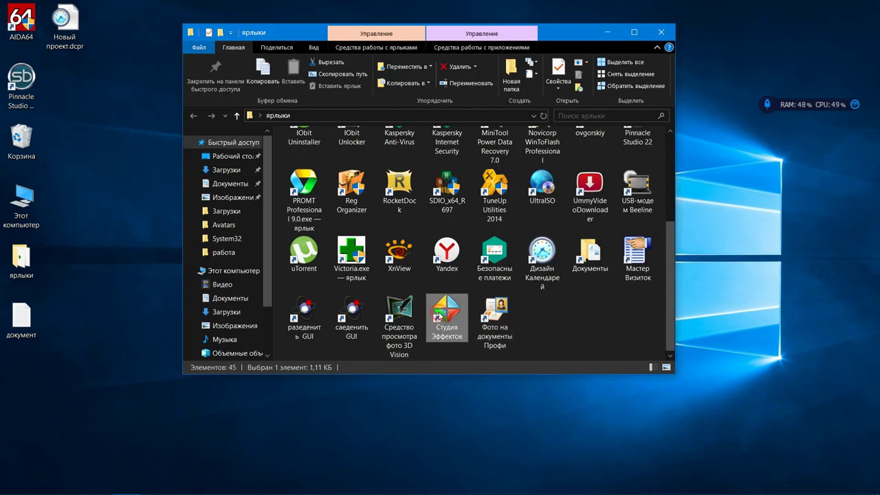
pyautogui.doubleClick(439, 319)
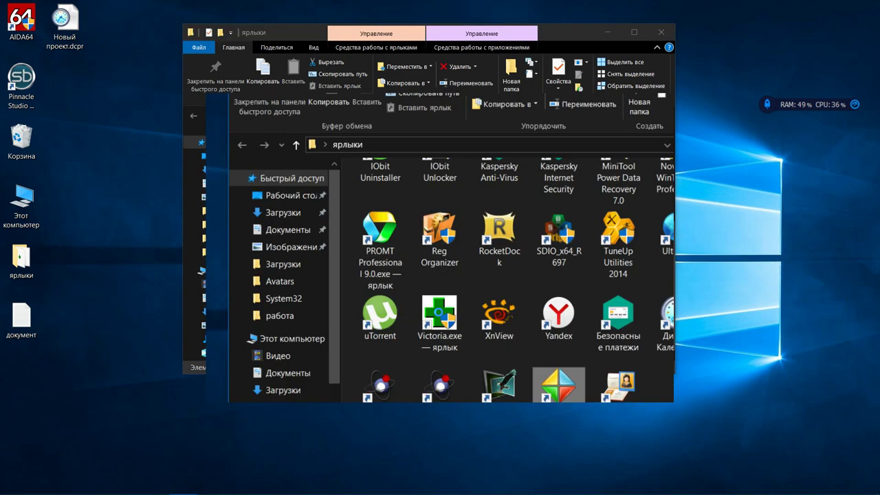
pyautogui.click(448, 178)
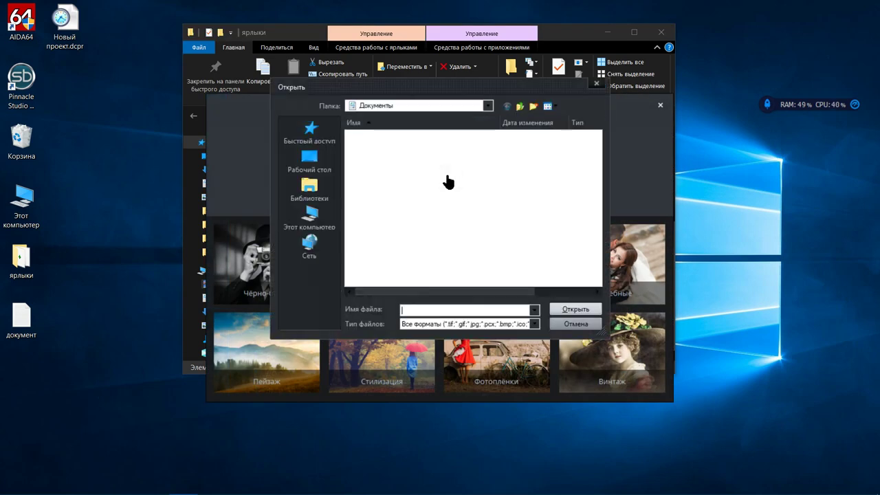
pyautogui.click(318, 230)
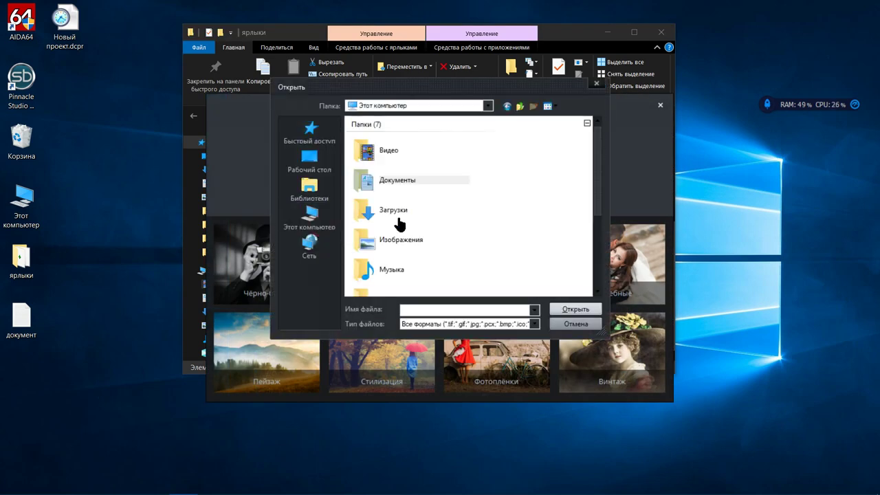
pyautogui.scroll(-5, 413, 220)
pyautogui.doubleClick(426, 249)
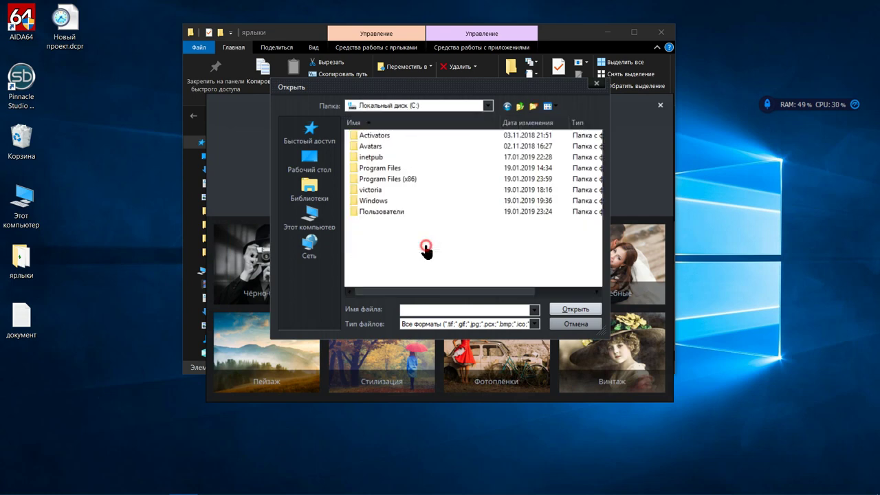
pyautogui.doubleClick(370, 147)
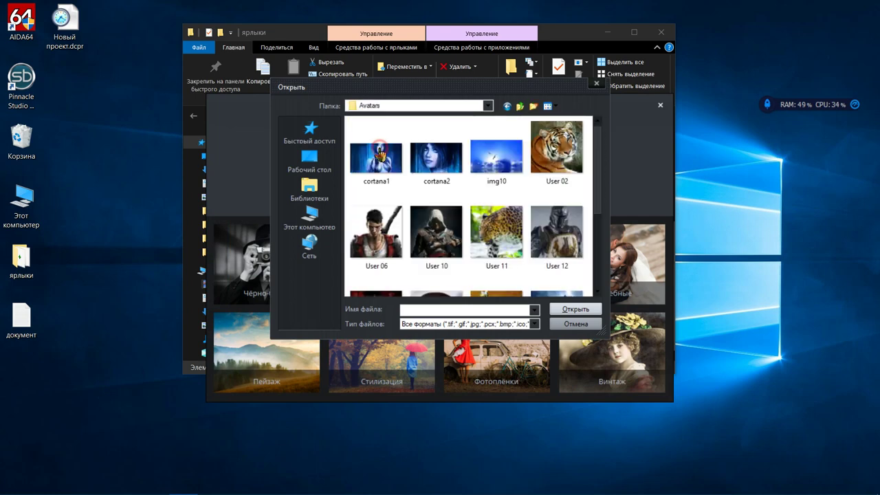
pyautogui.click(412, 168)
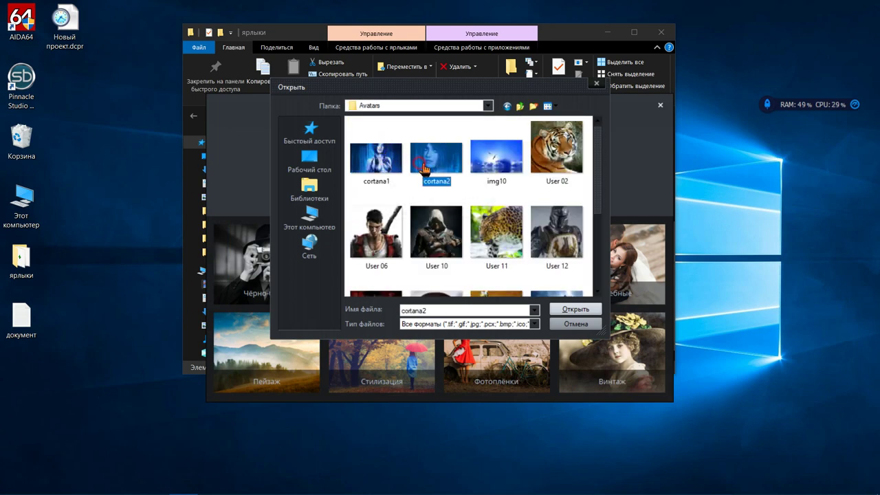
pyautogui.click(571, 309)
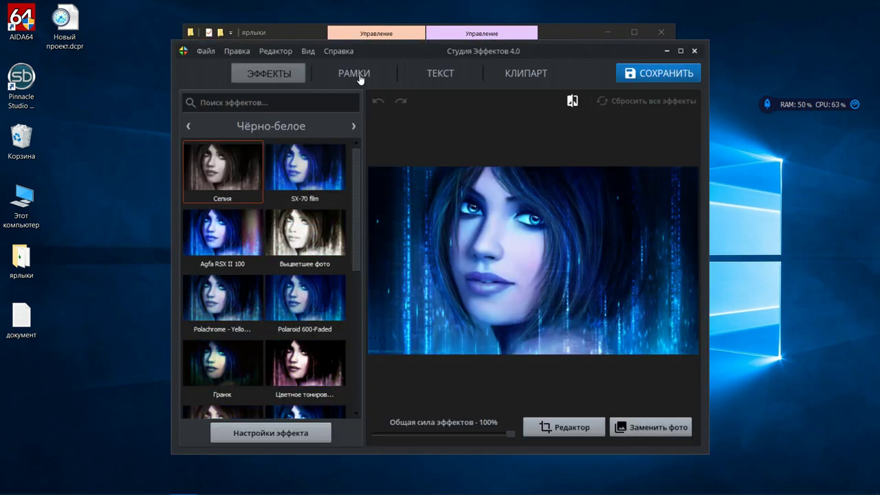
# - Look through the frame, text and clipart tools, and browse the full clipart collection
pyautogui.click(354, 73)
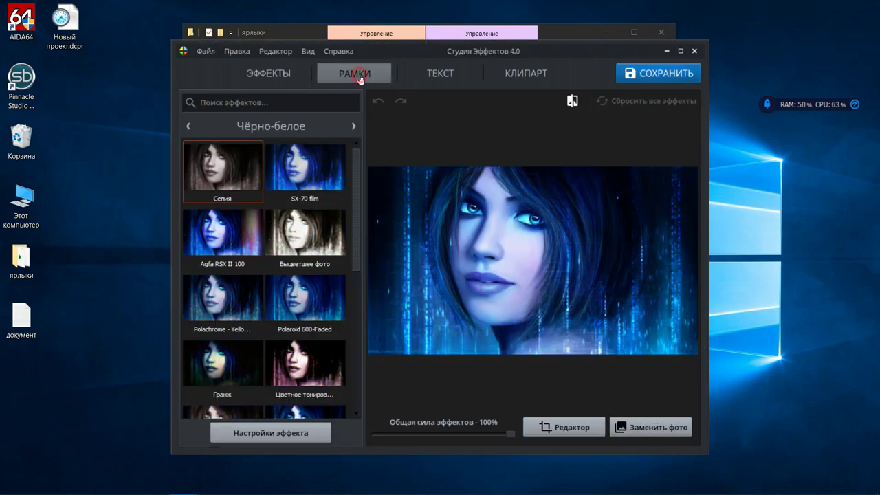
pyautogui.click(430, 77)
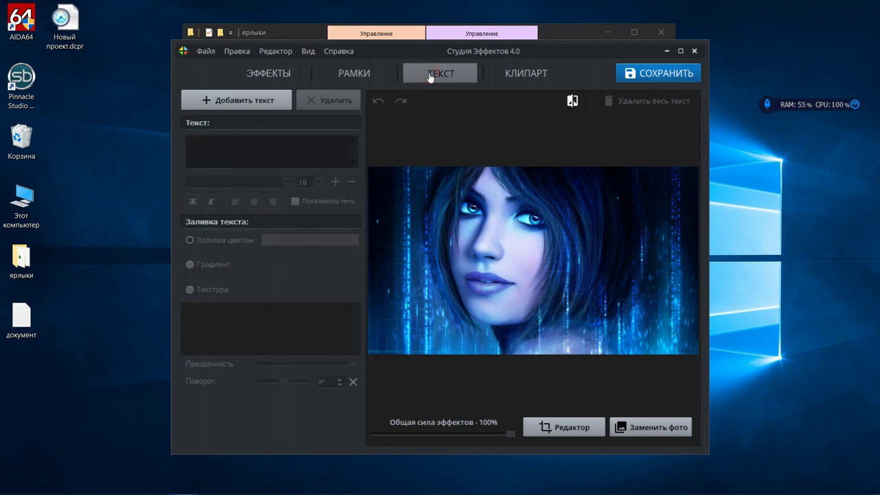
pyautogui.click(525, 73)
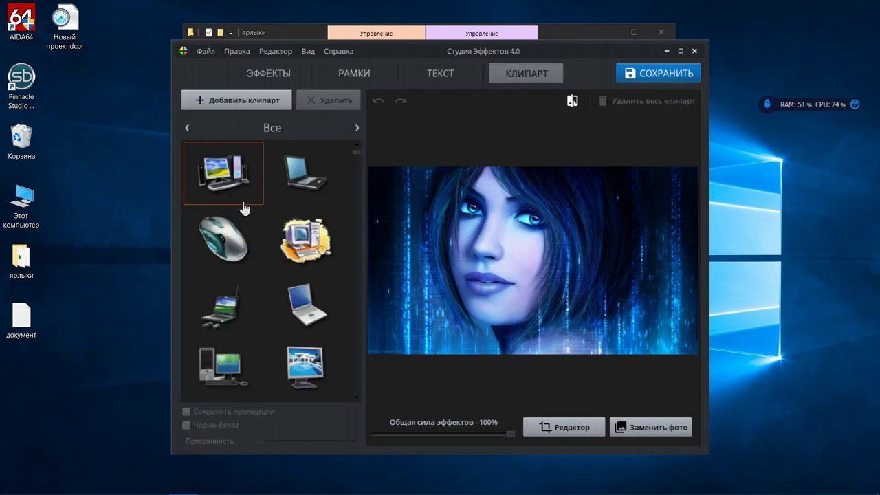
pyautogui.scroll(-10, 244, 208)
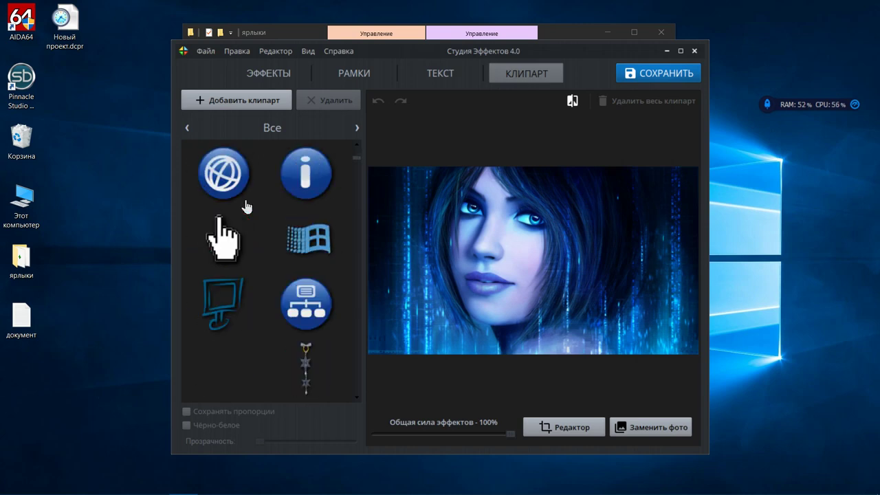
# - Add the golden winged double-headed eagle clipart to the photo and place it in the picture's upper-left corner
pyautogui.scroll(-3, 278, 220)
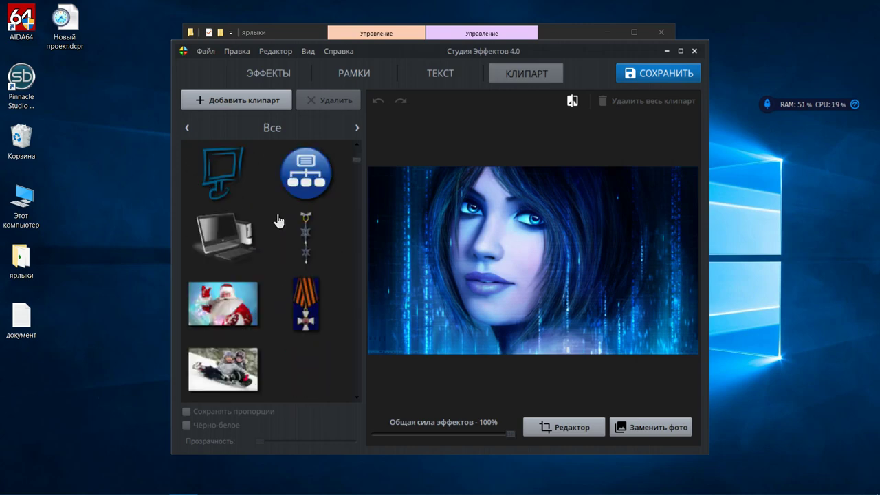
pyautogui.scroll(-7, 278, 220)
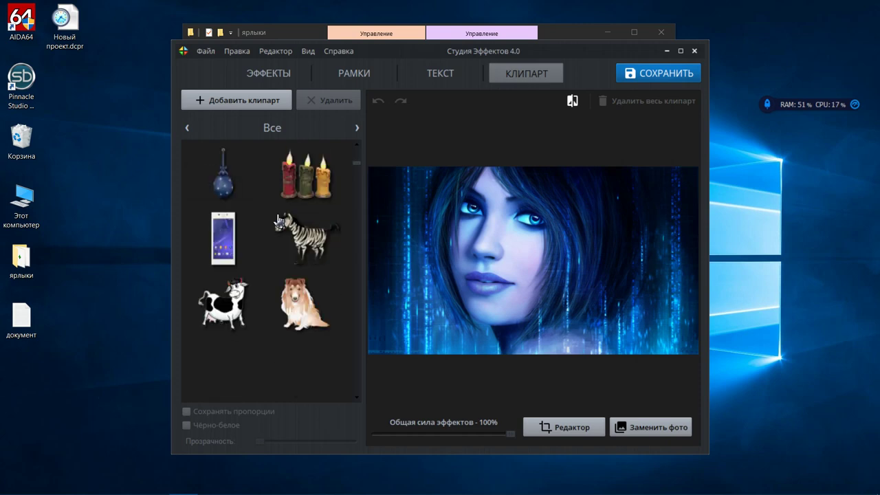
pyautogui.scroll(-8, 277, 220)
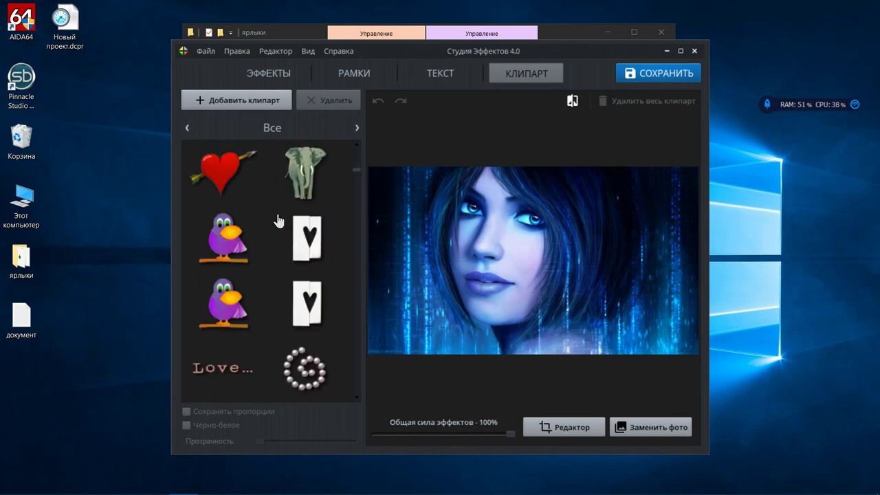
pyautogui.scroll(-5, 278, 220)
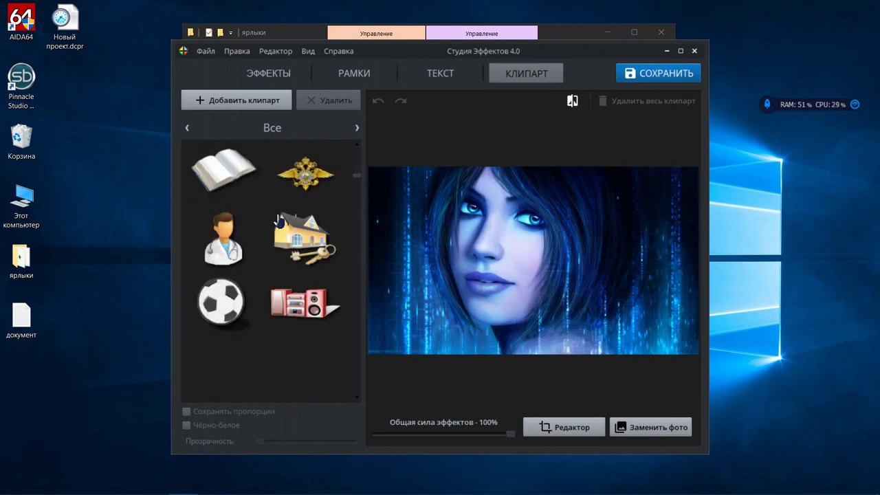
pyautogui.doubleClick(303, 187)
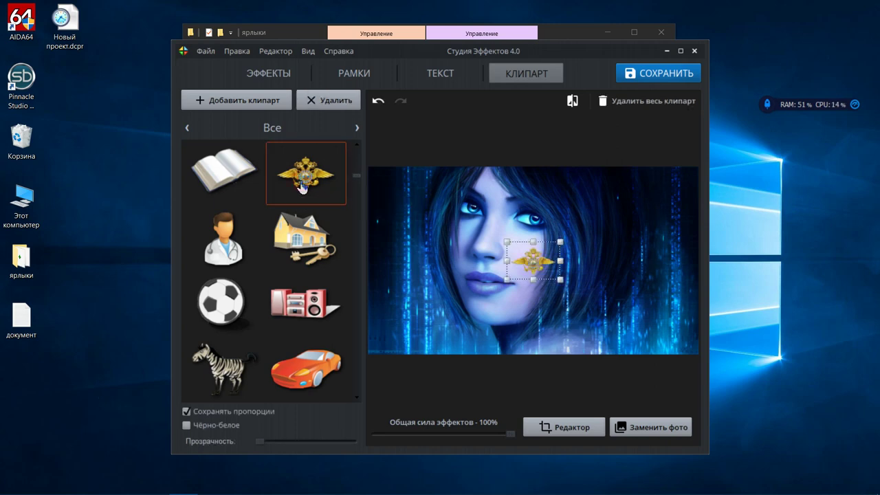
pyautogui.moveTo(532, 259); pyautogui.dragTo(398, 189)
pyautogui.click(387, 240)
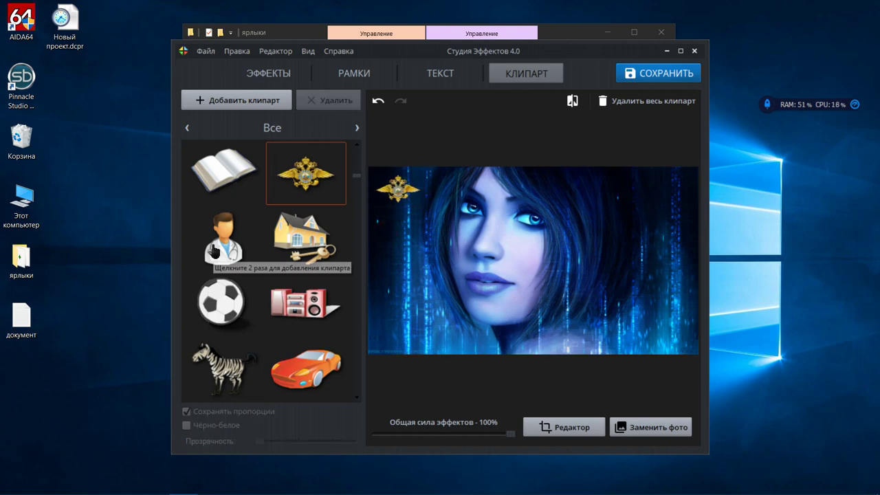
# - Add the pink floral swirl clipart, enlarge it and place it in the photo's lower-left corner
pyautogui.scroll(-5, 349, 258)
pyautogui.scroll(-5, 350, 259)
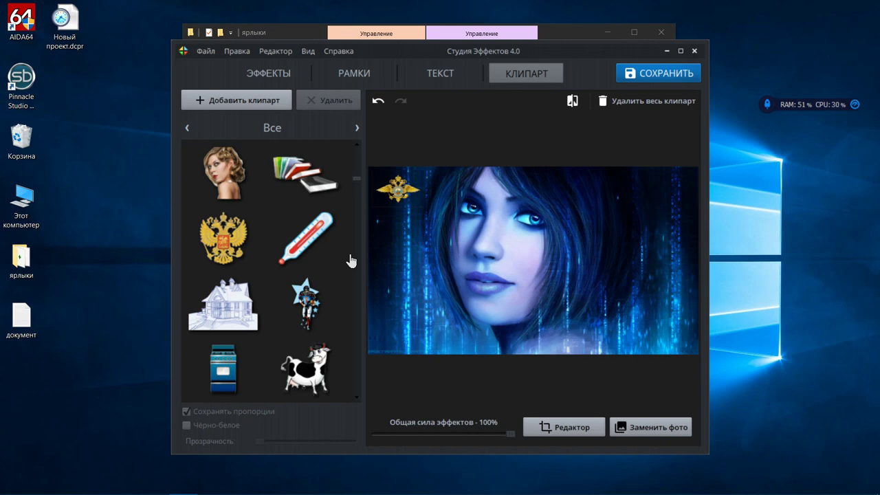
pyautogui.scroll(-5, 349, 260)
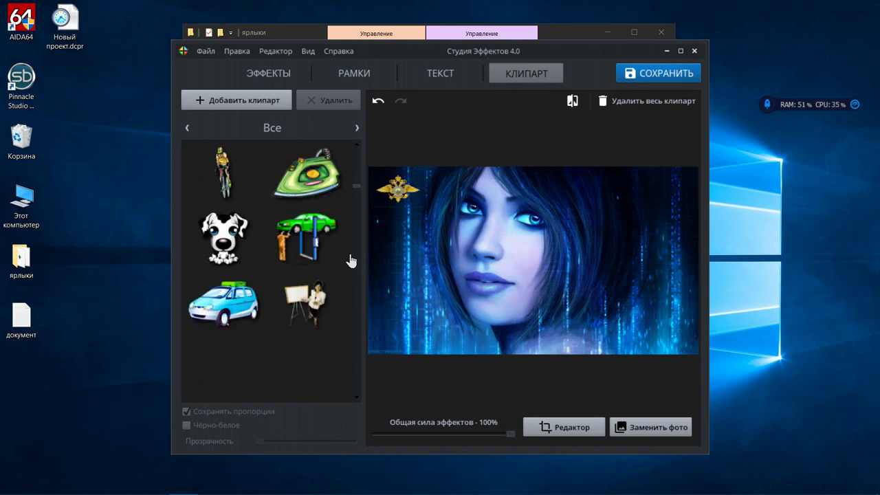
pyautogui.scroll(2, 351, 260)
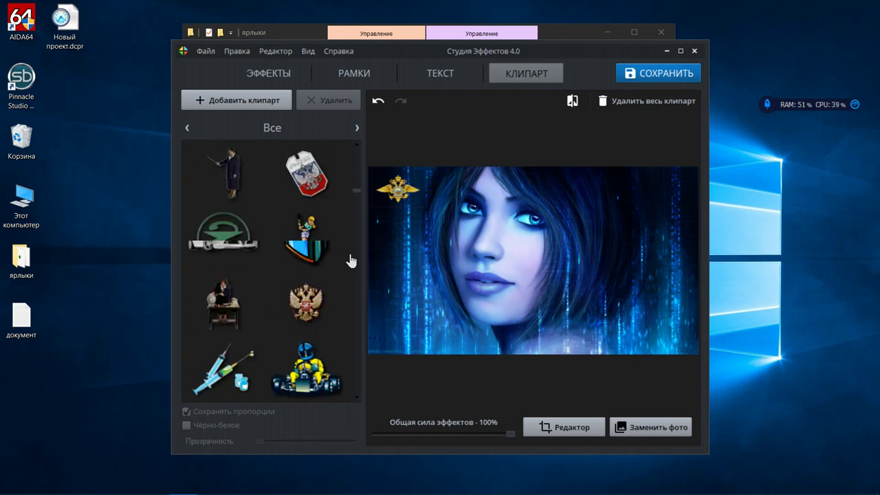
pyautogui.scroll(-5, 337, 248)
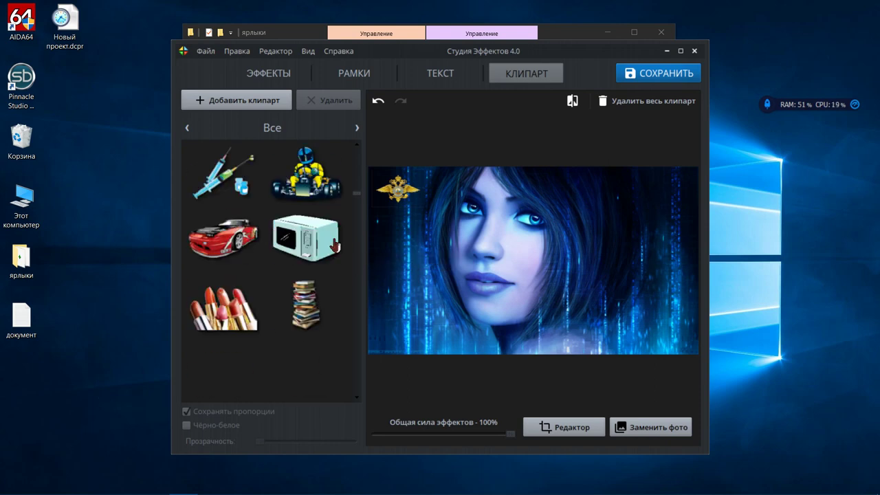
pyautogui.scroll(-10, 335, 244)
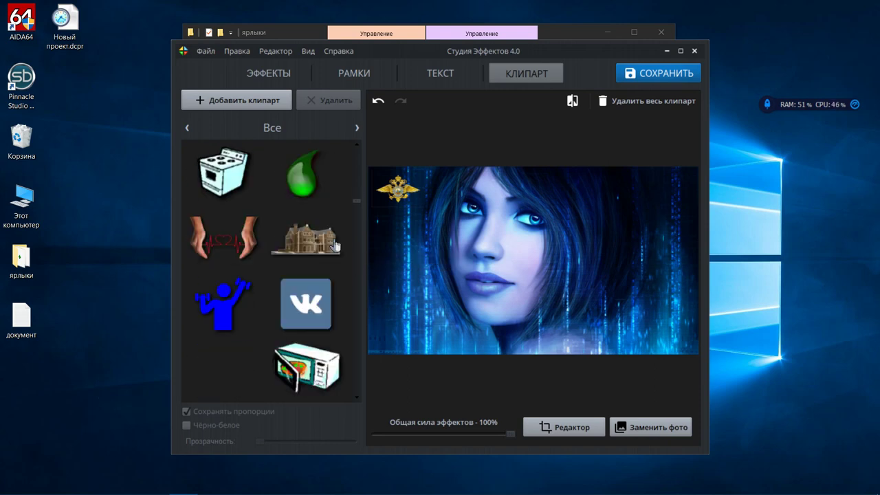
pyautogui.scroll(-8, 334, 244)
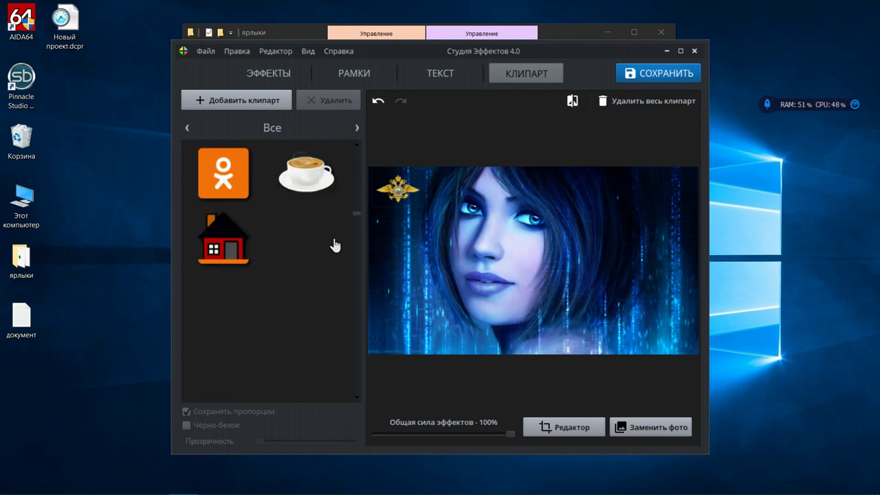
pyautogui.scroll(-5, 334, 245)
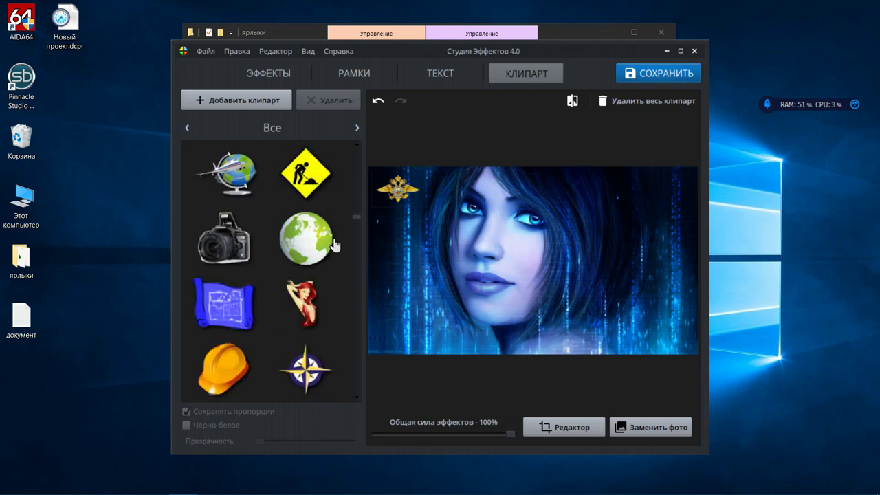
pyautogui.scroll(-3, 335, 245)
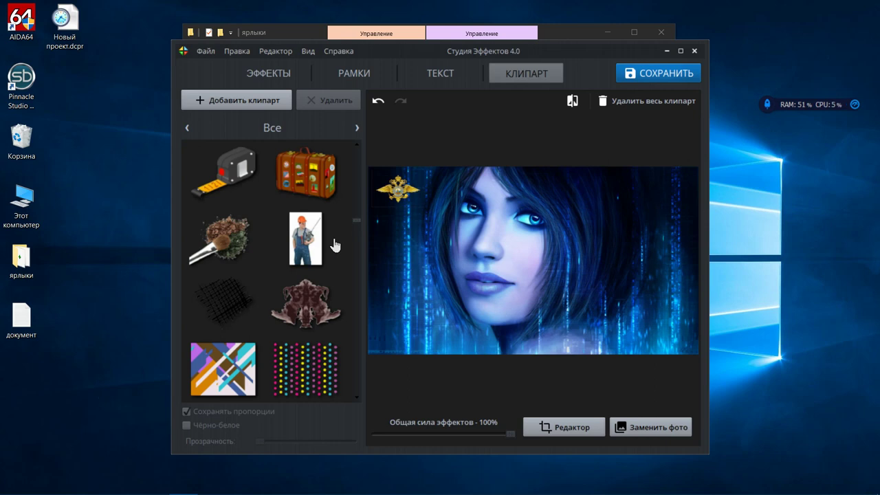
pyautogui.scroll(-8, 335, 244)
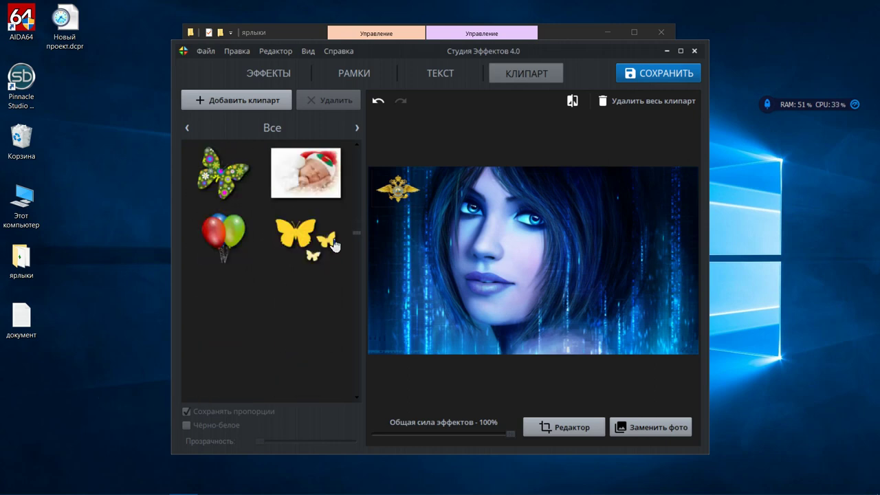
pyautogui.scroll(-4, 335, 245)
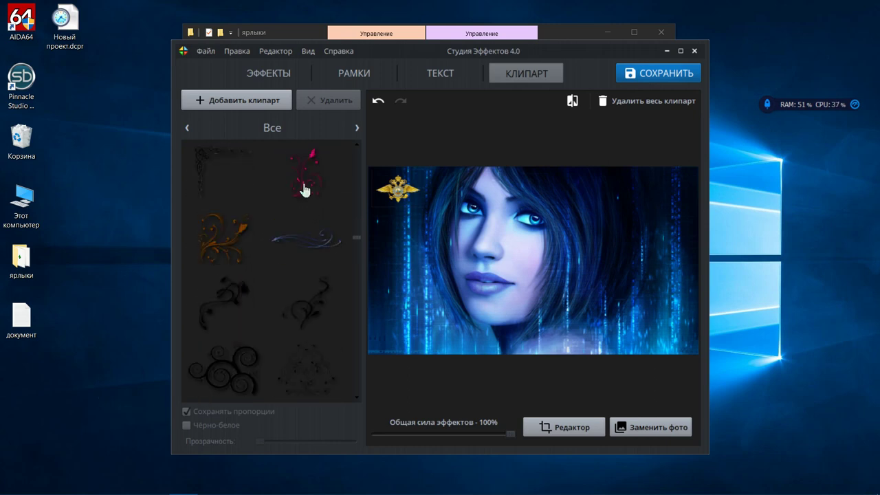
pyautogui.doubleClick(305, 189)
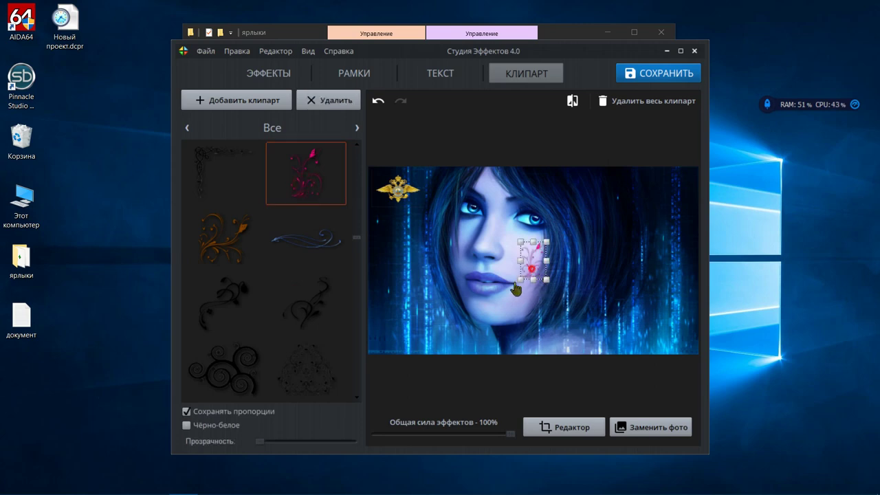
pyautogui.moveTo(516, 289); pyautogui.dragTo(443, 295)
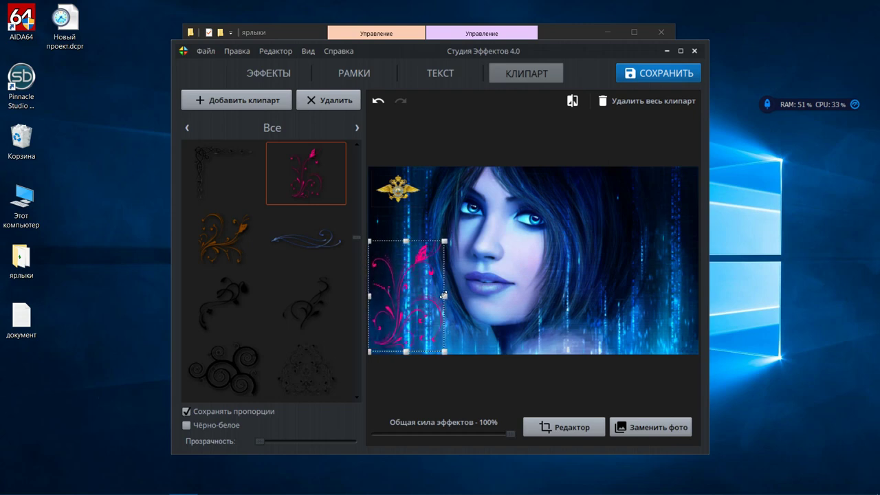
pyautogui.click(313, 289)
pyautogui.click(551, 320)
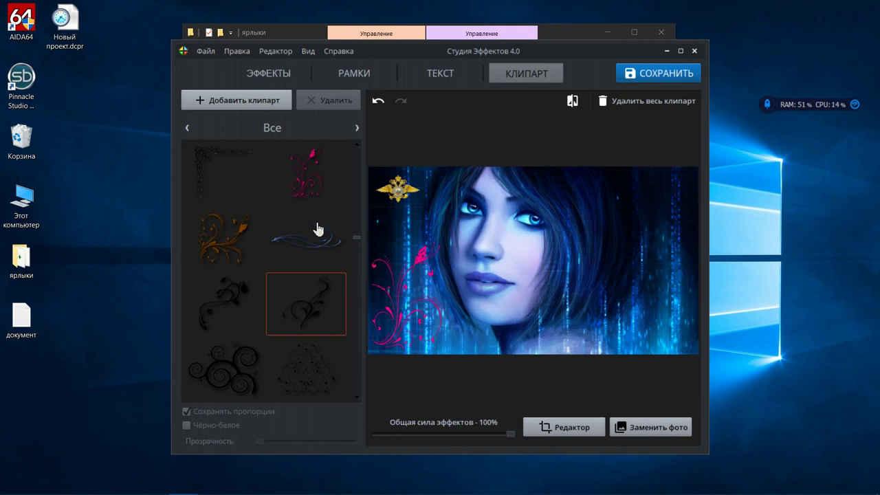
# - Add a second pink floral swirl, enlarge it and place it beside the first one, overlapping the woman's chin
pyautogui.doubleClick(306, 183)
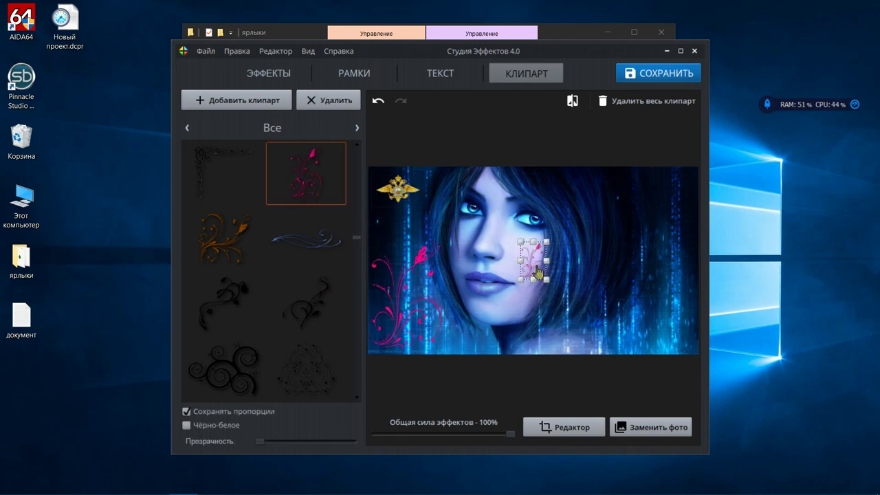
pyautogui.moveTo(533, 265); pyautogui.dragTo(476, 338)
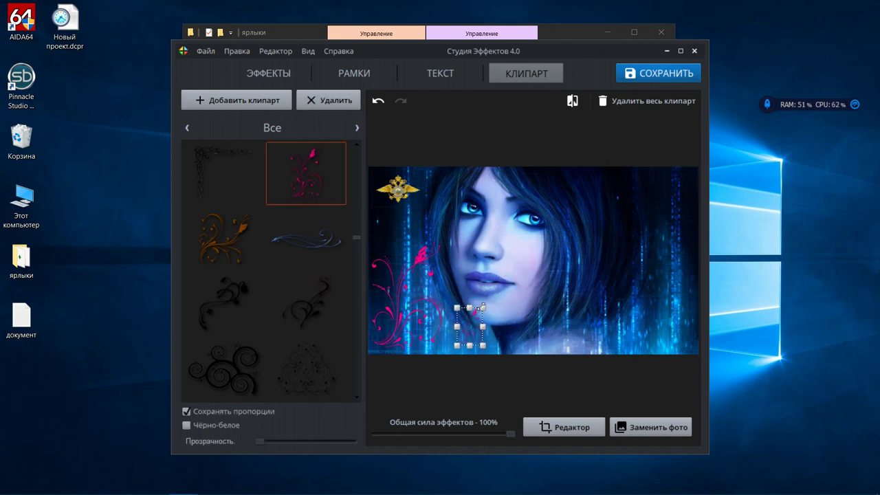
pyautogui.moveTo(484, 308); pyautogui.dragTo(527, 311)
pyautogui.moveTo(523, 313); pyautogui.dragTo(492, 330)
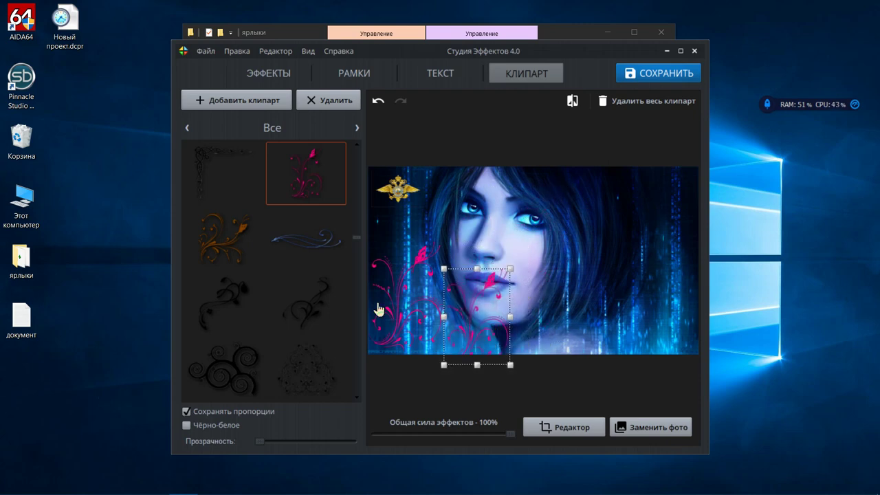
# - Add the golden floral corner ornament clipart and place it in the photo's lower-right corner
pyautogui.click(220, 255)
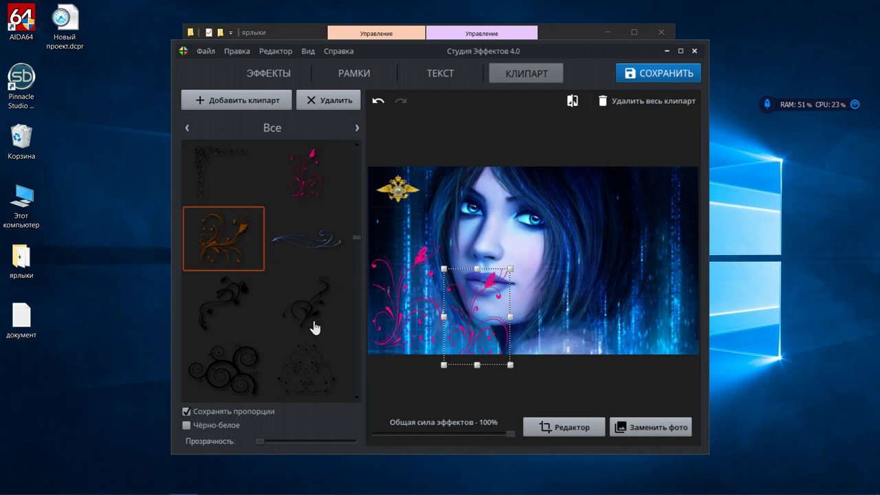
pyautogui.scroll(-4, 314, 326)
pyautogui.scroll(-5, 315, 326)
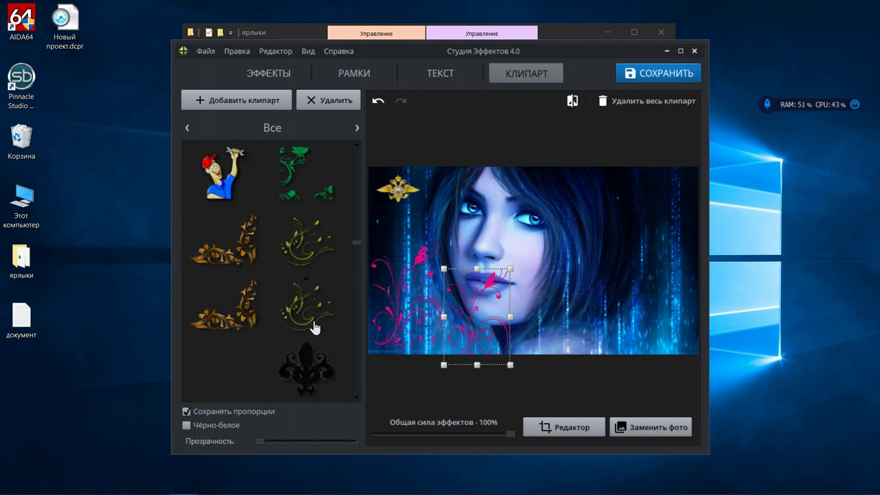
pyautogui.click(239, 259)
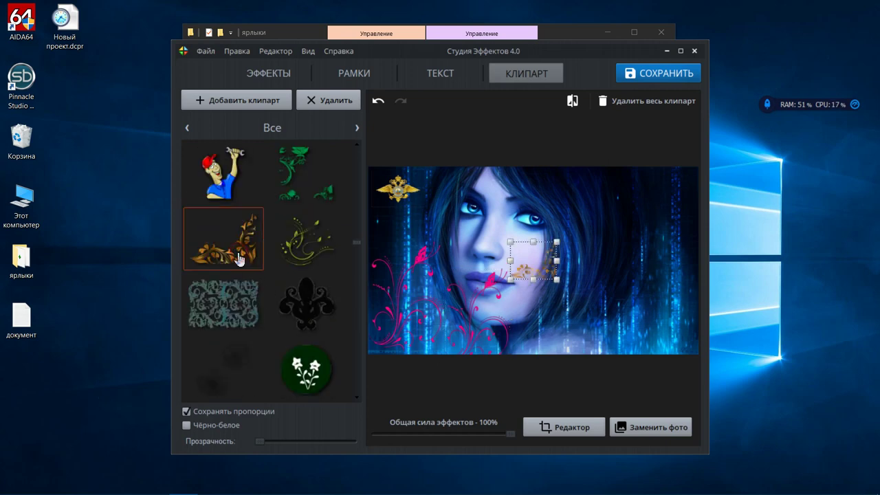
pyautogui.moveTo(542, 274); pyautogui.dragTo(662, 340)
pyautogui.click(609, 380)
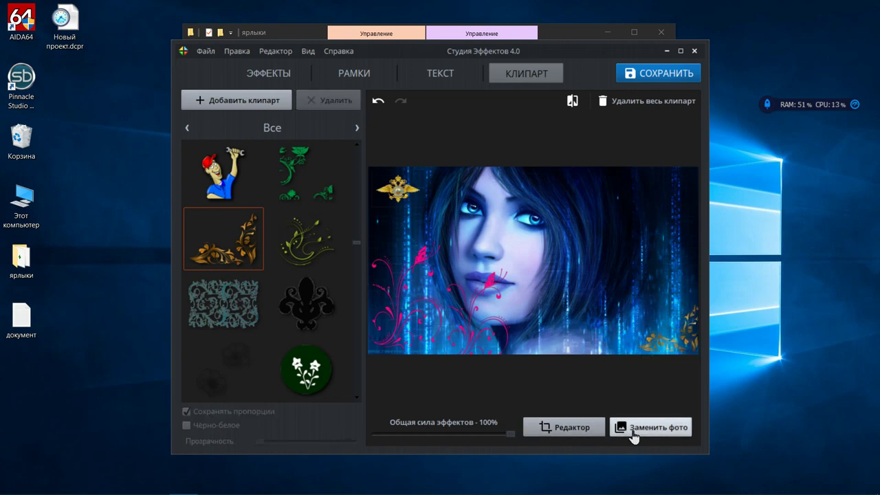
# - Save the decorated photo to the desktop (Рабочий стол) as the JPEG file cortana2_с_эффектами
pyautogui.click(658, 72)
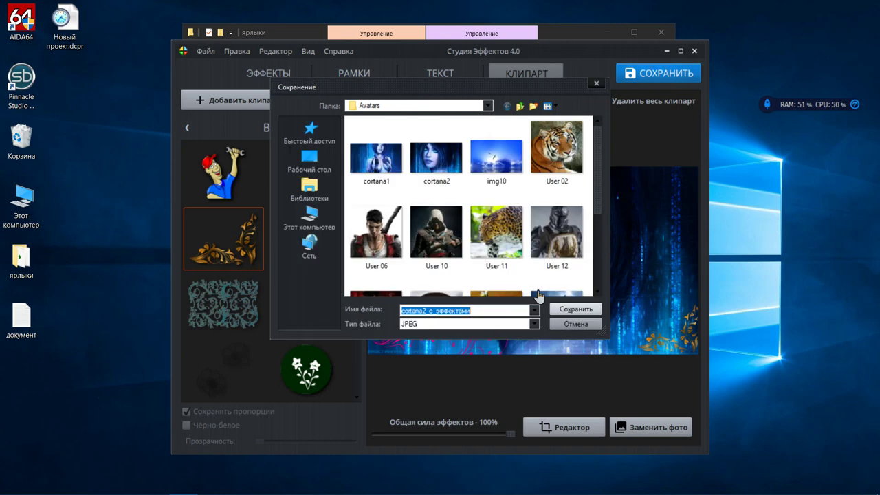
pyautogui.click(310, 217)
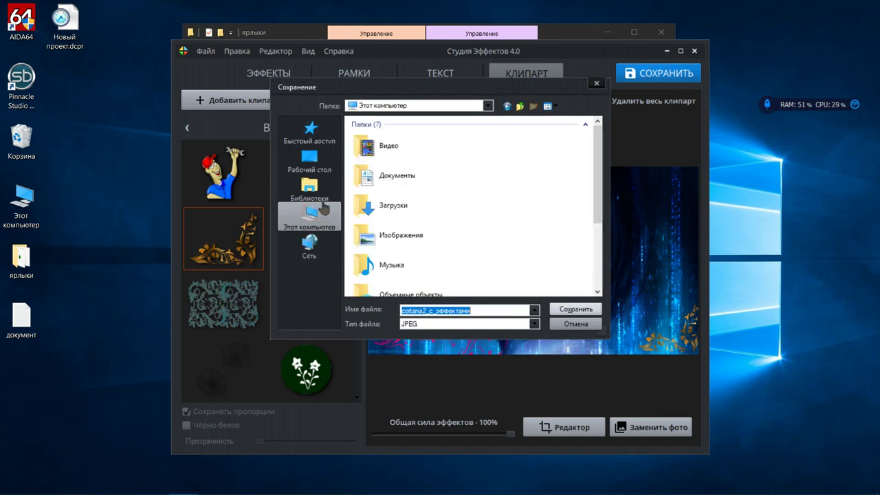
pyautogui.click(310, 189)
pyautogui.click(323, 165)
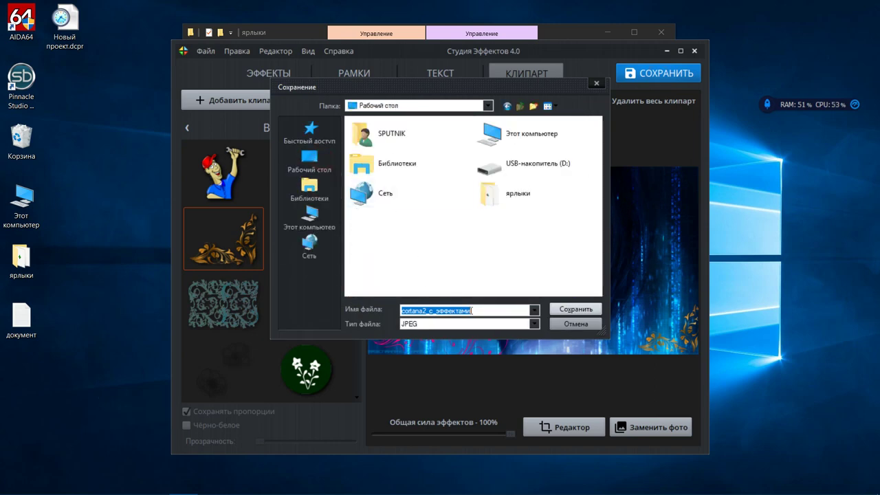
pyautogui.click(572, 309)
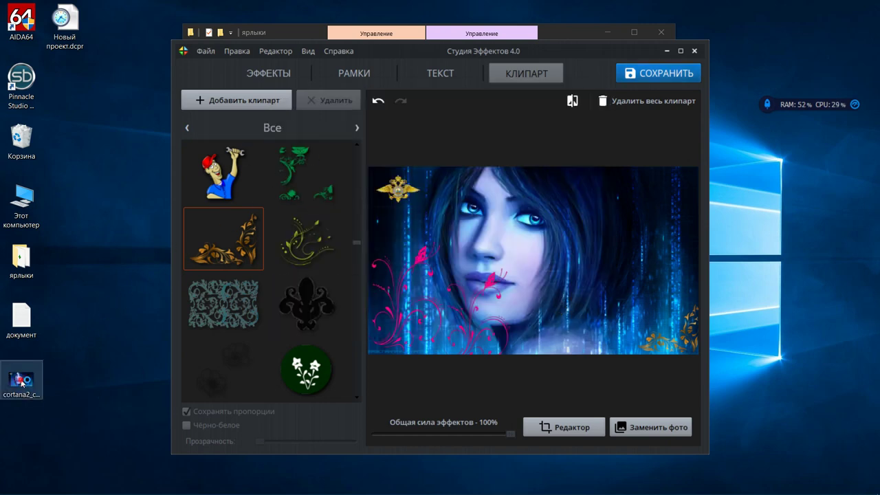
# - Open the saved cortana2_с_эффектами image from the desktop to check the clipart, and exit the image viewer
pyautogui.doubleClick(21, 383)
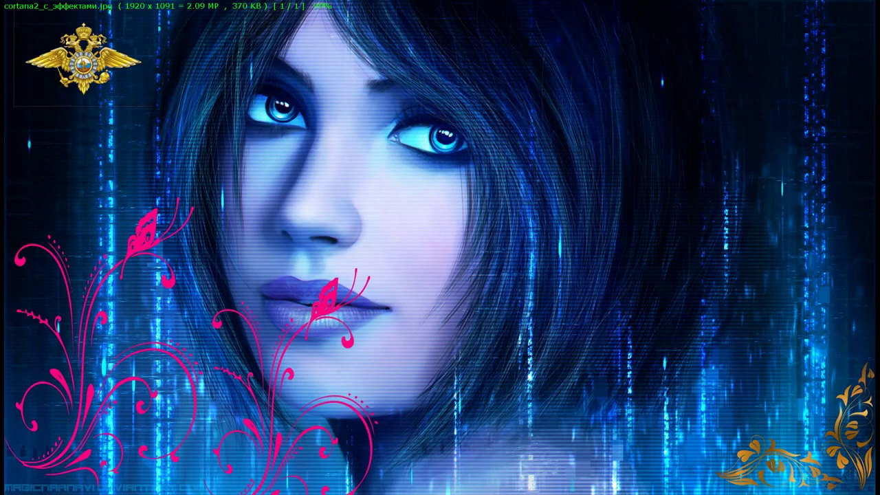
pyautogui.rightClick(435, 179)
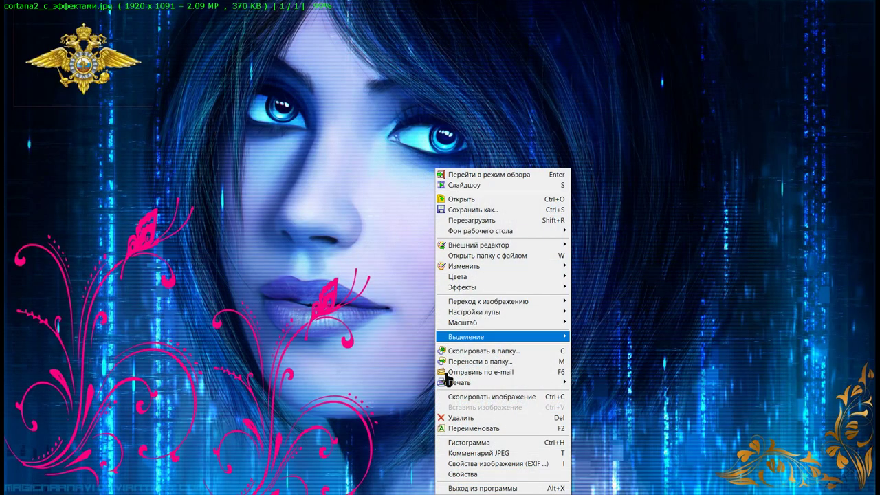
pyautogui.click(457, 487)
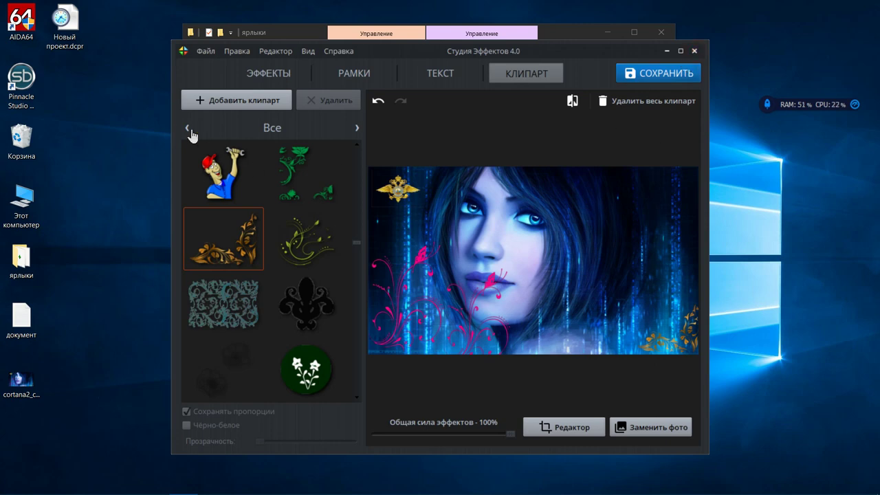
# - Exit Студия Эффектов and return to the ярлыки folder
pyautogui.click(208, 52)
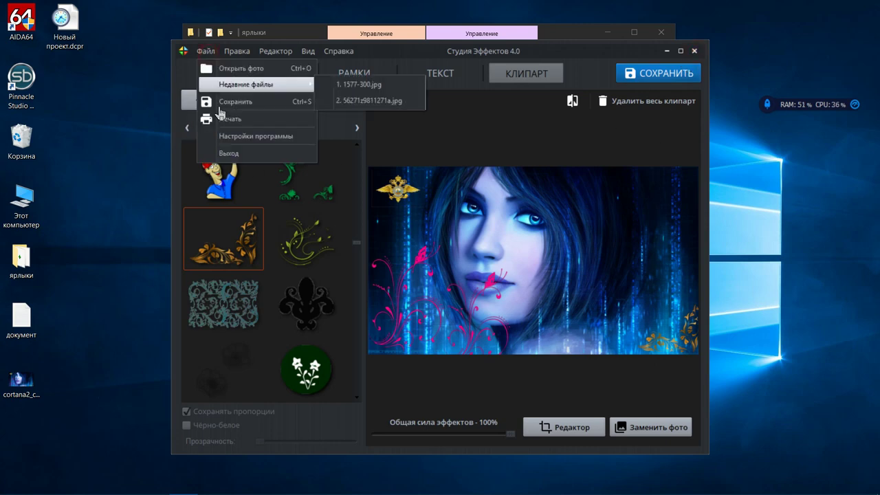
pyautogui.click(224, 152)
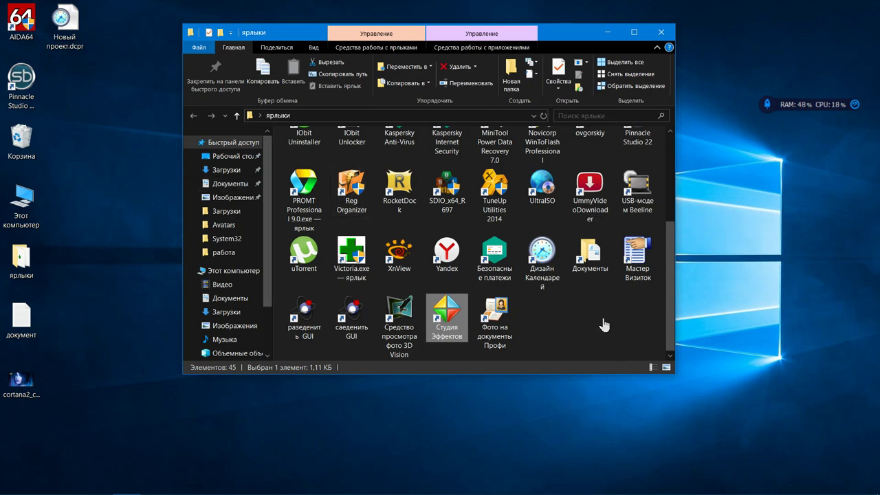
# - Launch Мастер Визиток from the ярлыки folder and open its catalogue of business card templates
pyautogui.click(644, 258)
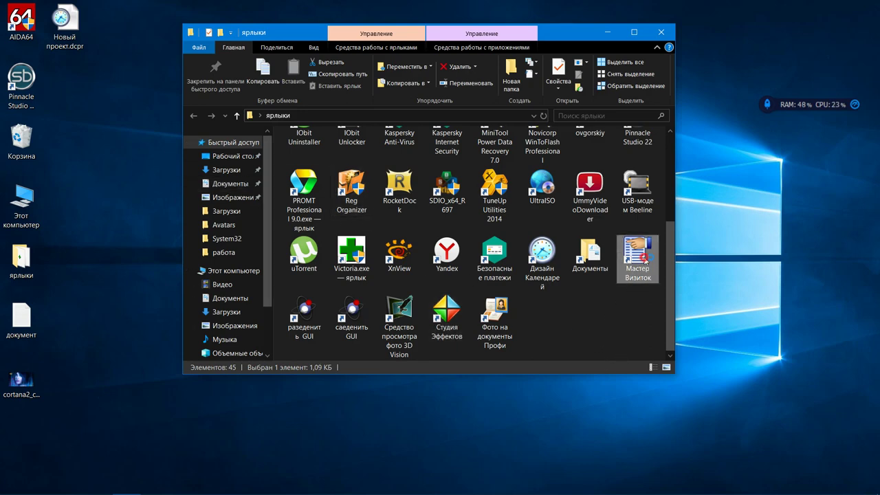
pyautogui.doubleClick(644, 258)
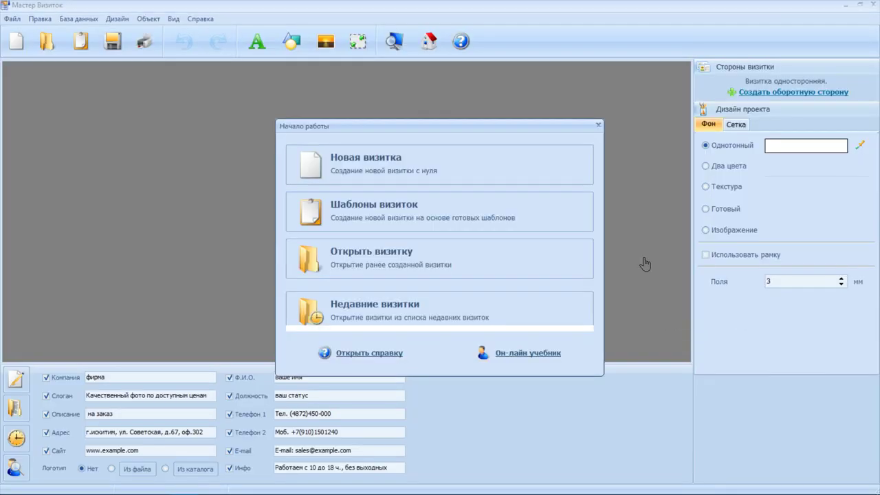
pyautogui.click(431, 216)
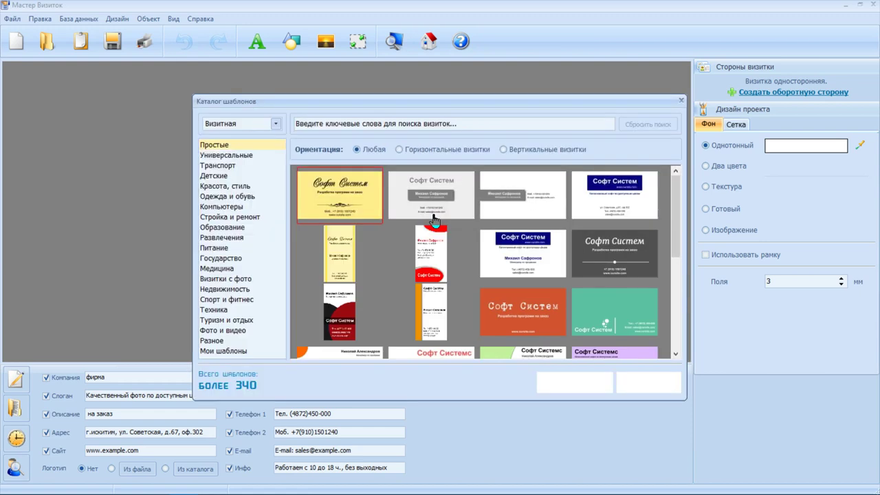
# - Browse the card templates in the categories Компьютеры, Образование, Развлечения, Питание, Государство, Медицина, Визитки с фото and Недвижимость
pyautogui.click(222, 206)
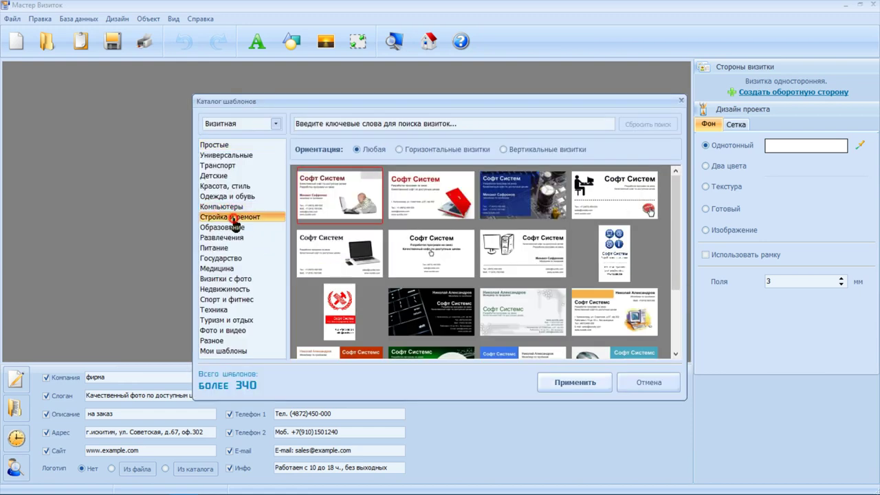
pyautogui.click(234, 228)
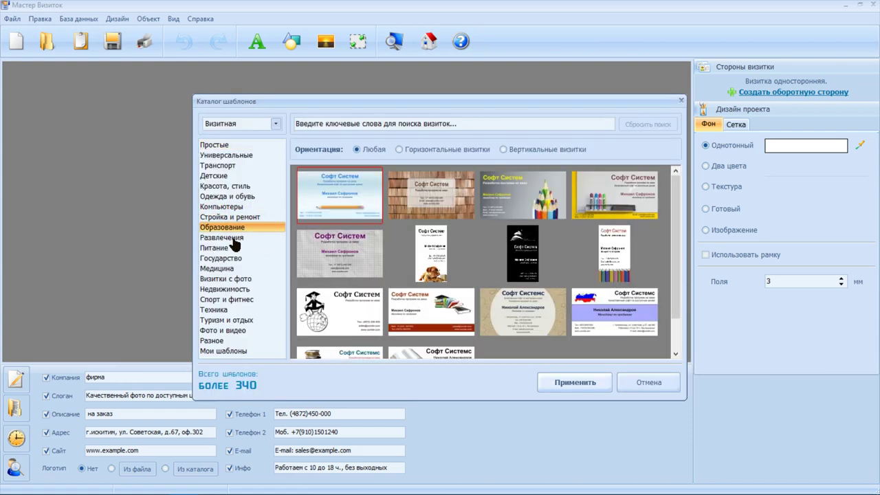
pyautogui.click(232, 238)
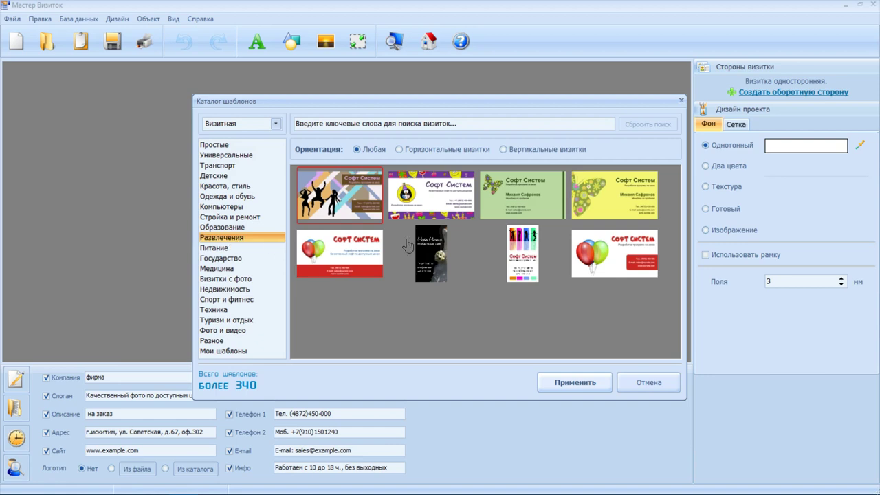
pyautogui.click(227, 248)
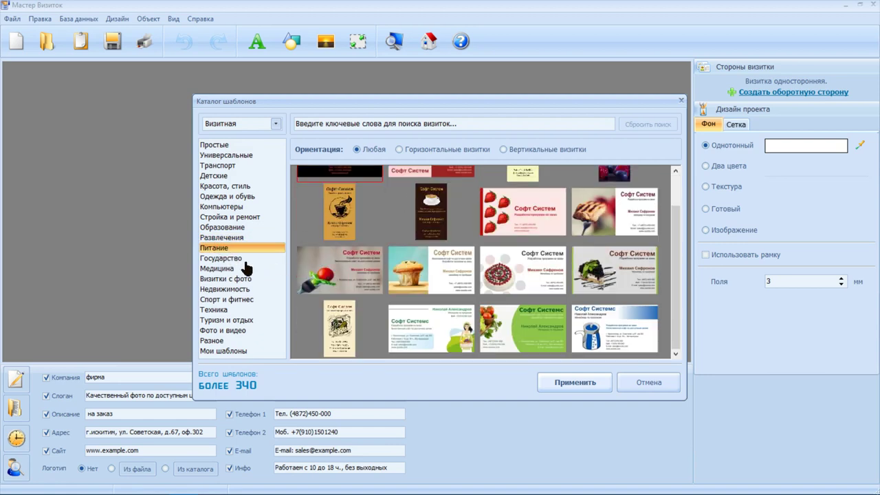
pyautogui.click(226, 259)
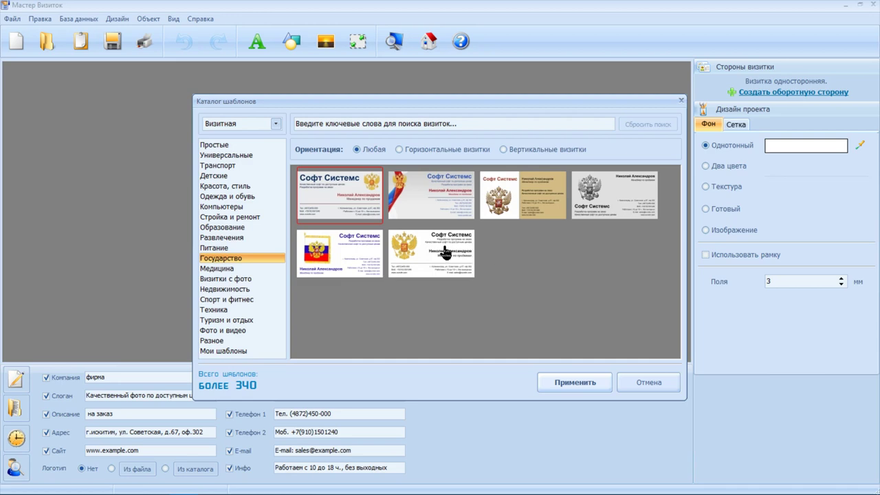
pyautogui.click(230, 269)
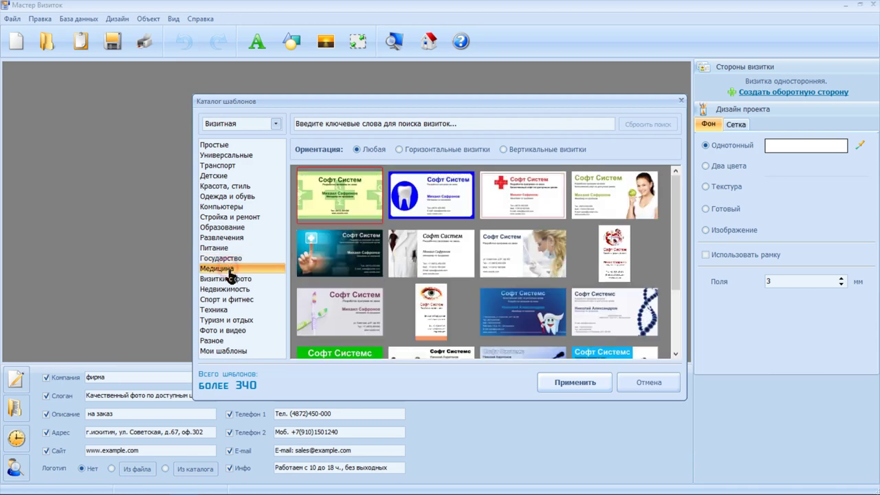
pyautogui.scroll(-3, 415, 235)
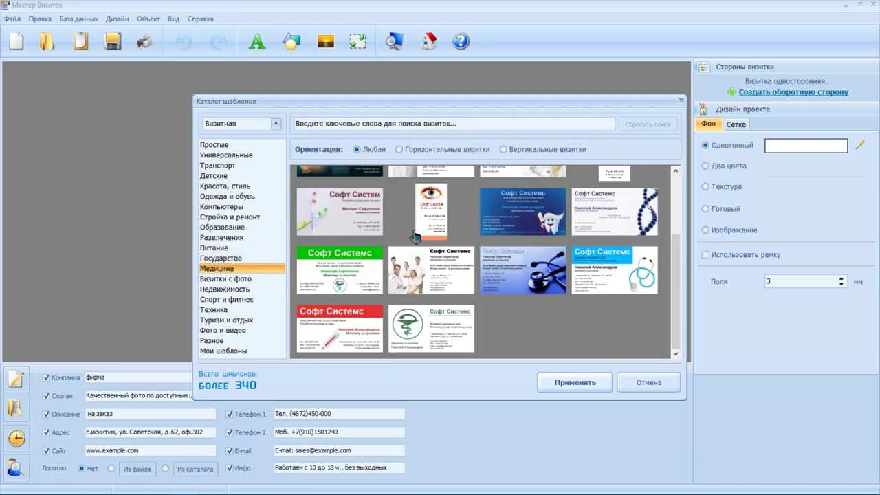
pyautogui.click(252, 280)
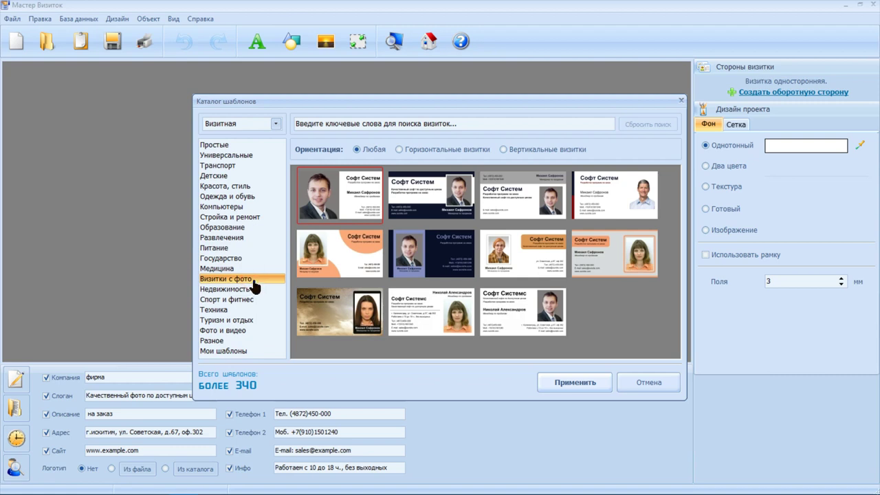
pyautogui.click(248, 290)
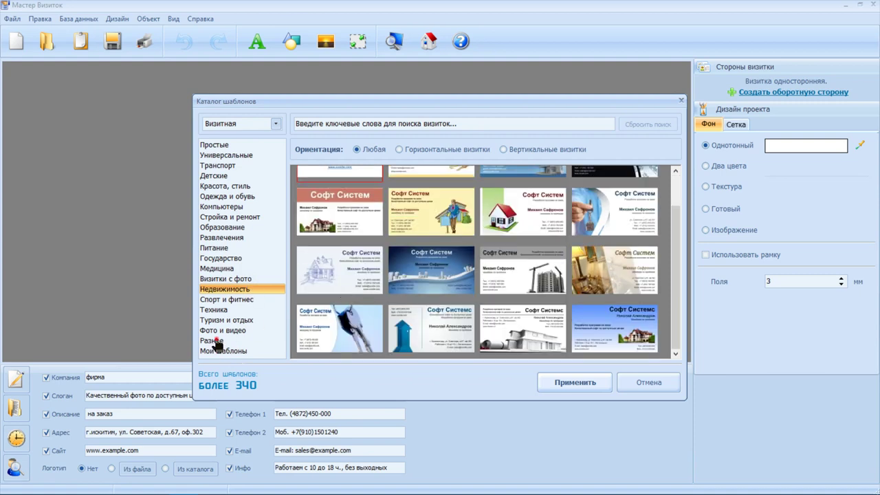
# - Examine the card templates under Разное, Фото и видео, Туризм и отдых, Универсальные and Компьютеры
pyautogui.click(217, 340)
pyautogui.click(224, 330)
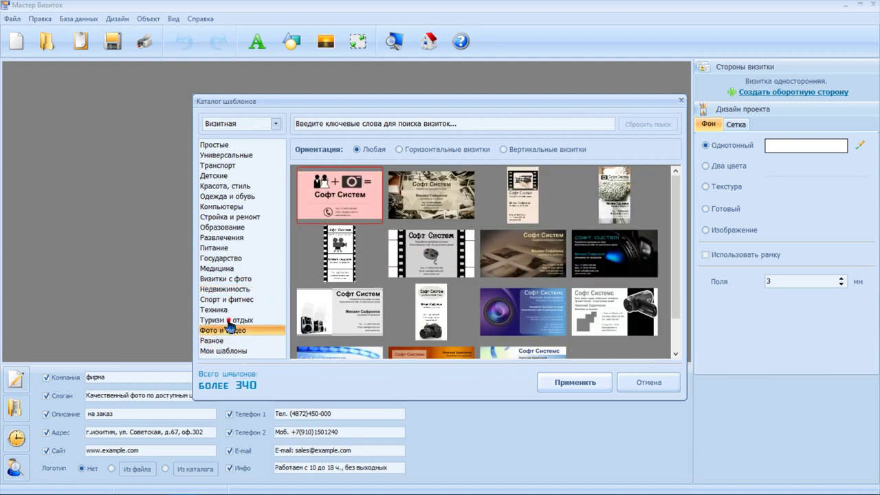
pyautogui.click(229, 321)
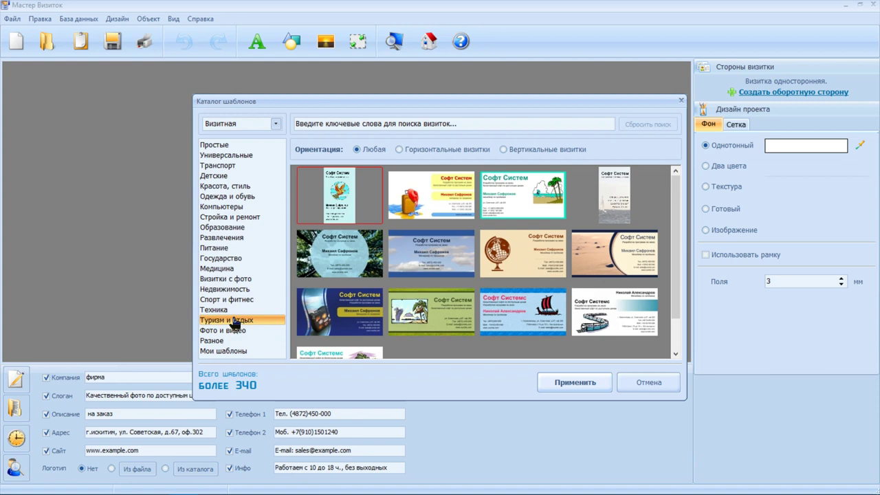
pyautogui.click(219, 159)
pyautogui.scroll(-5, 502, 230)
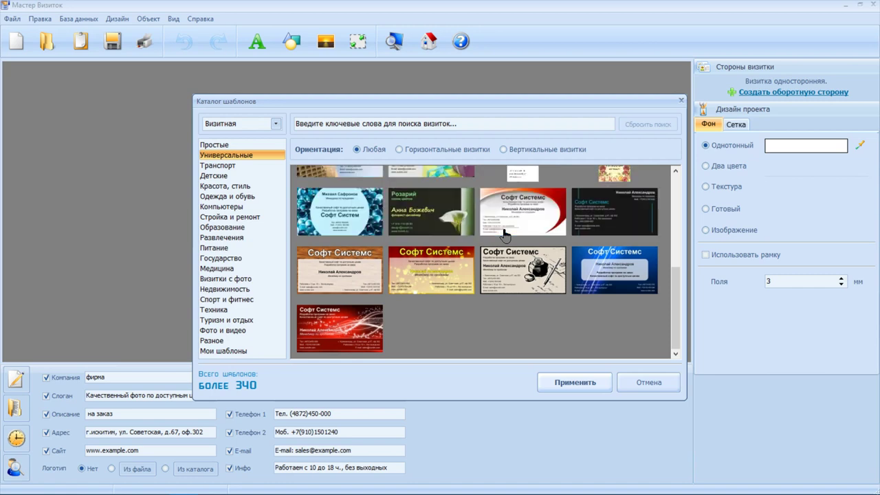
pyautogui.scroll(1, 505, 235)
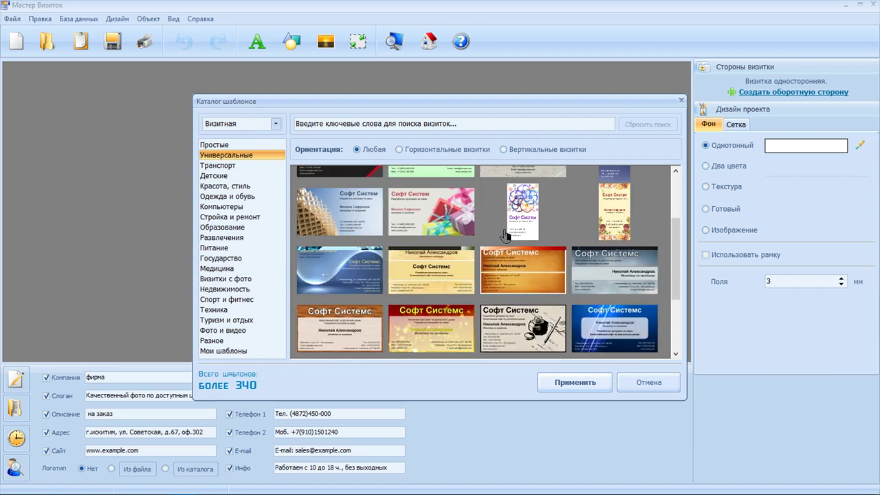
pyautogui.click(237, 206)
pyautogui.scroll(-3, 486, 215)
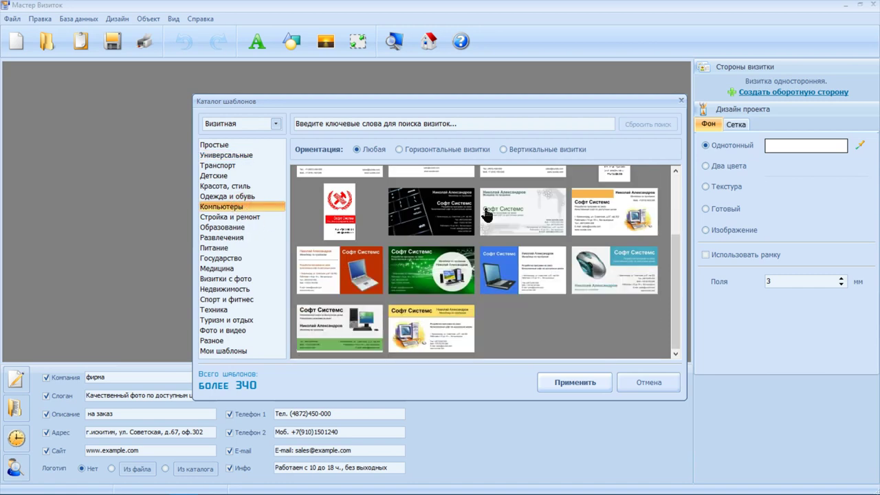
# - Create a business card from the grey sneakers template in the Одежда и обувь category
pyautogui.click(242, 197)
pyautogui.click(583, 278)
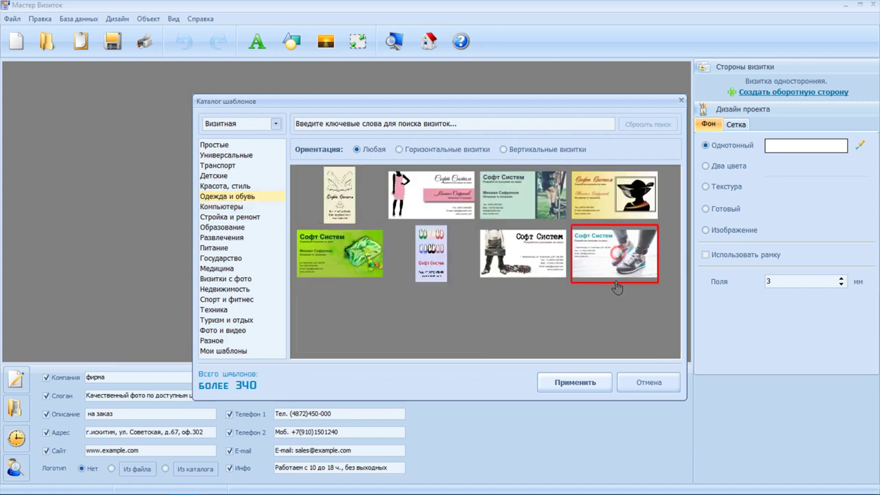
pyautogui.click(573, 382)
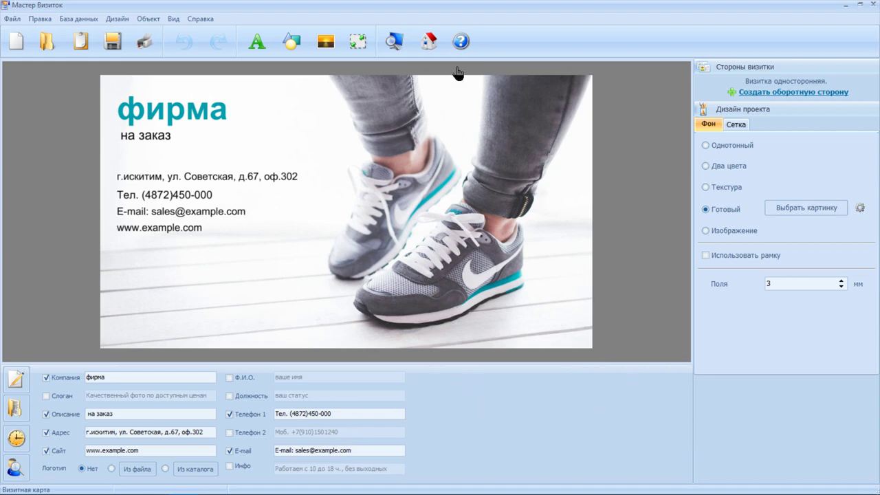
# - Save the A4 print layout of the cards to the desktop as a 100% quality JPEG named 234, and leave the print window
pyautogui.click(144, 41)
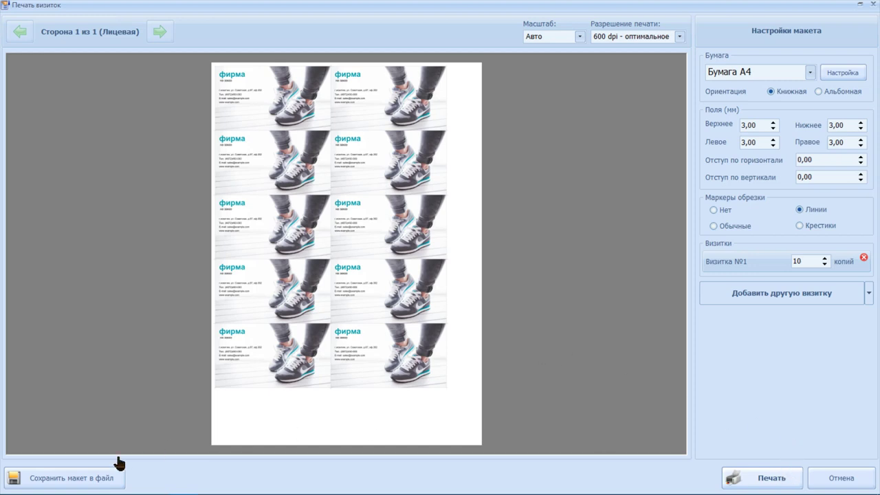
pyautogui.click(88, 480)
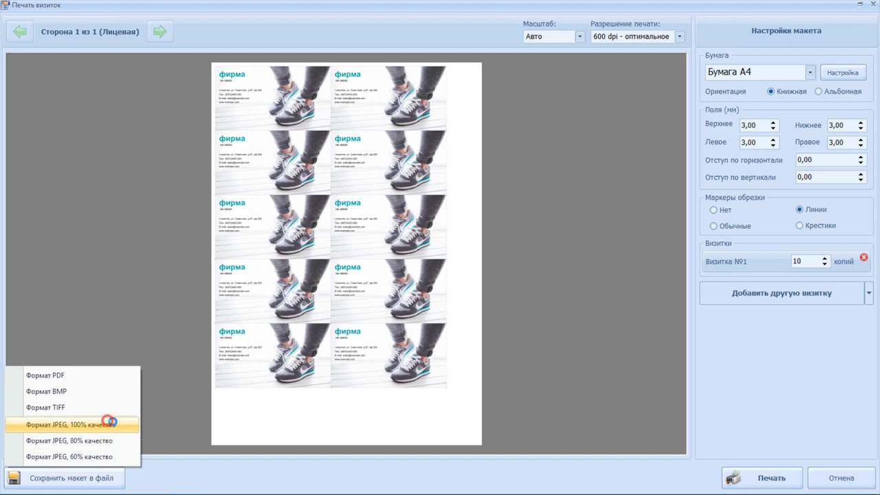
pyautogui.click(106, 422)
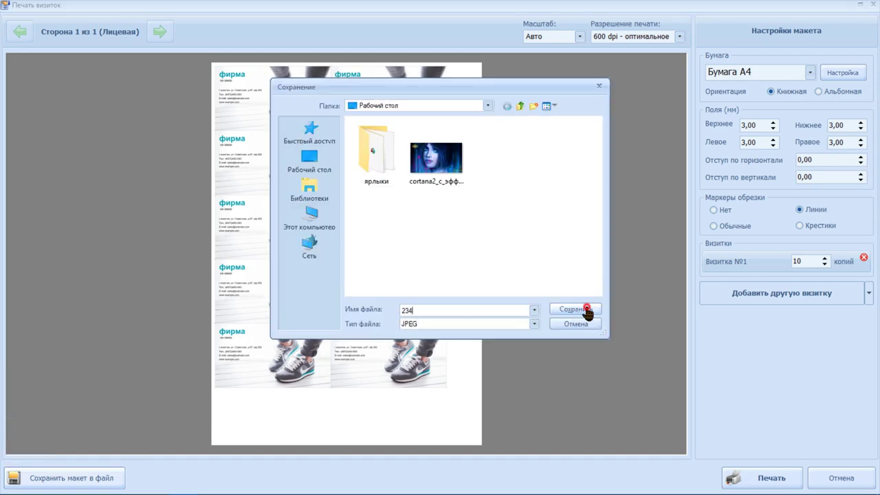
pyautogui.click(589, 310)
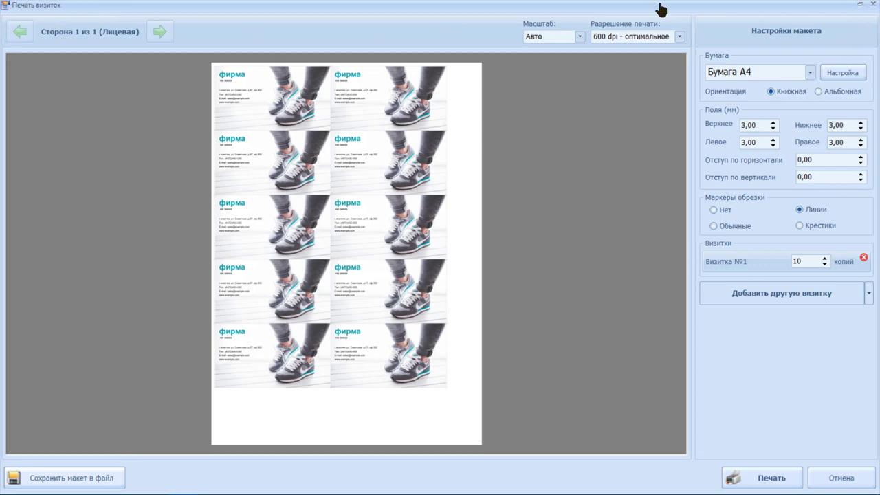
pyautogui.click(872, 4)
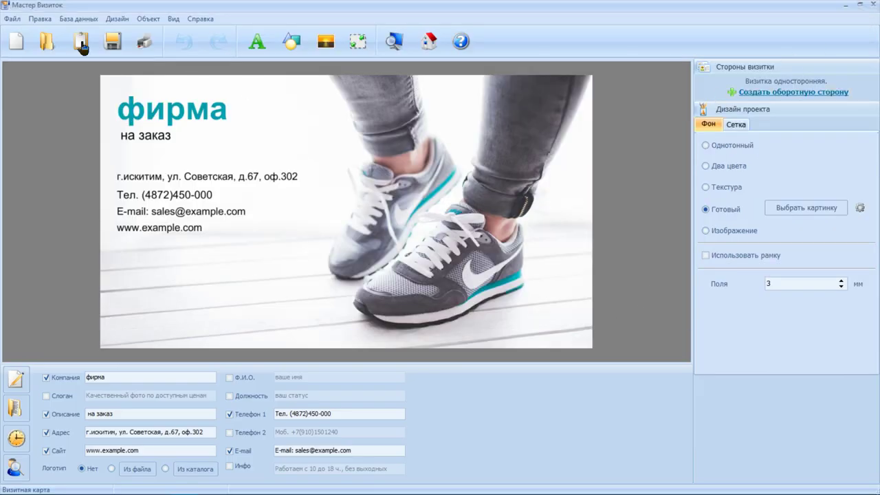
# - Add an arrow shape (Стрелка) to the card and move it just below the address line
pyautogui.click(41, 19)
pyautogui.moveTo(116, 19)
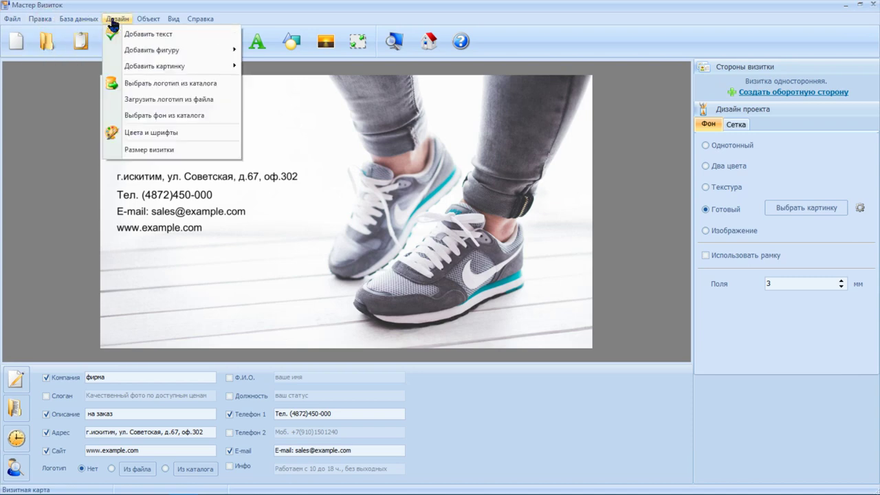
pyautogui.moveTo(157, 55)
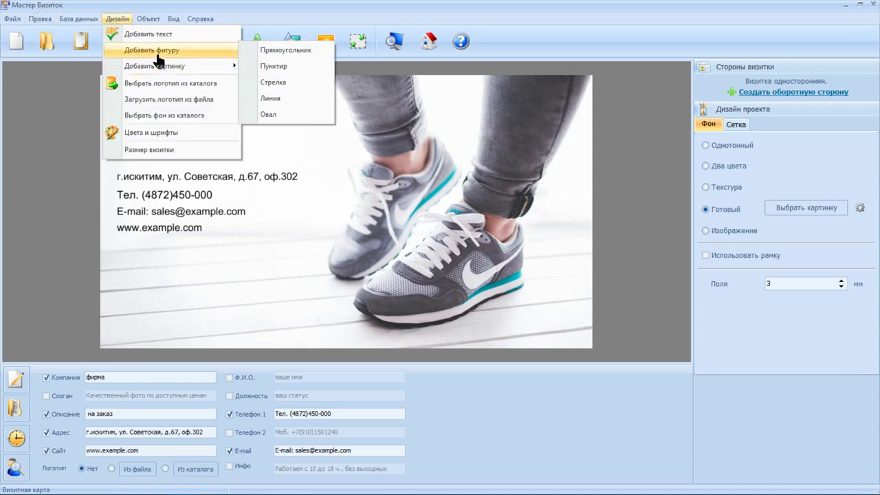
pyautogui.moveTo(225, 67)
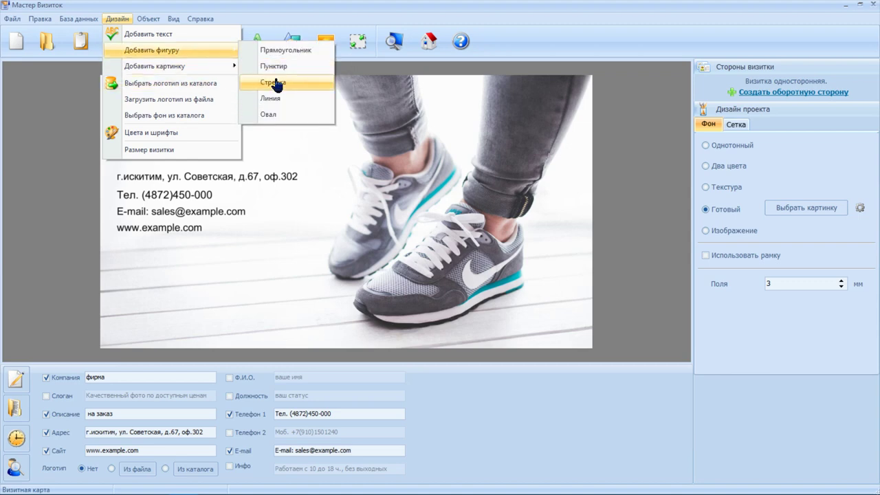
pyautogui.click(277, 81)
pyautogui.moveTo(271, 216); pyautogui.dragTo(456, 241)
pyautogui.moveTo(295, 227); pyautogui.dragTo(184, 180)
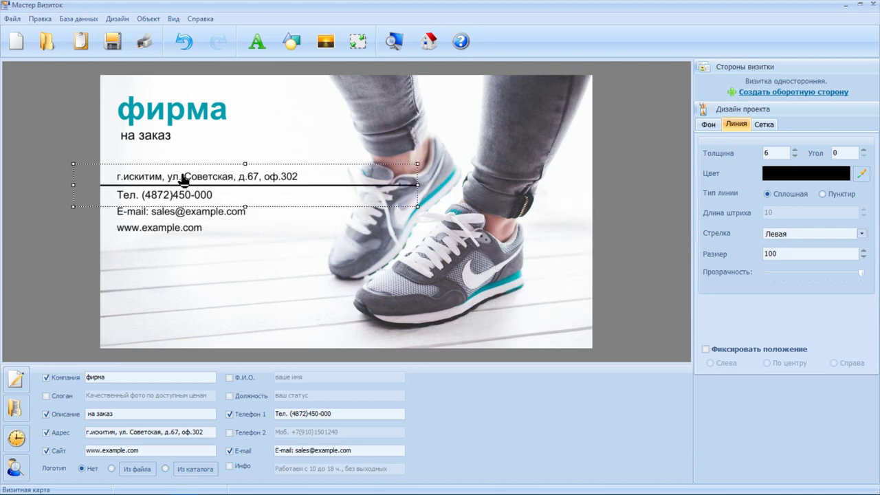
# - Delete the arrow from the card
pyautogui.rightClick(184, 178)
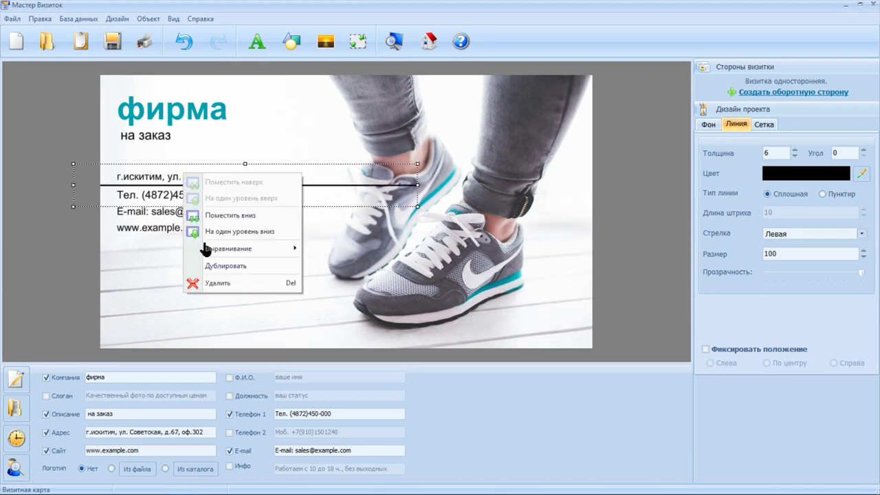
pyautogui.click(219, 284)
pyautogui.click(422, 294)
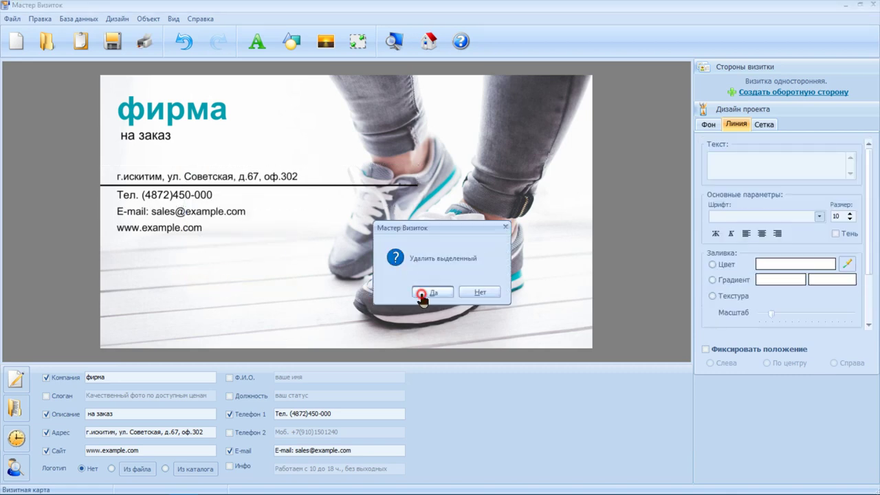
# - Exit Мастер Визиток and return to the ярлыки folder
pyautogui.click(13, 18)
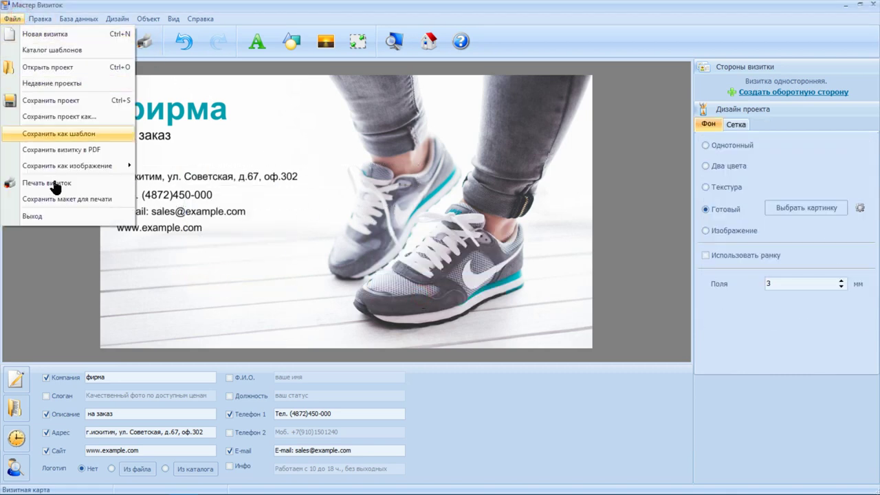
pyautogui.click(58, 217)
pyautogui.click(440, 293)
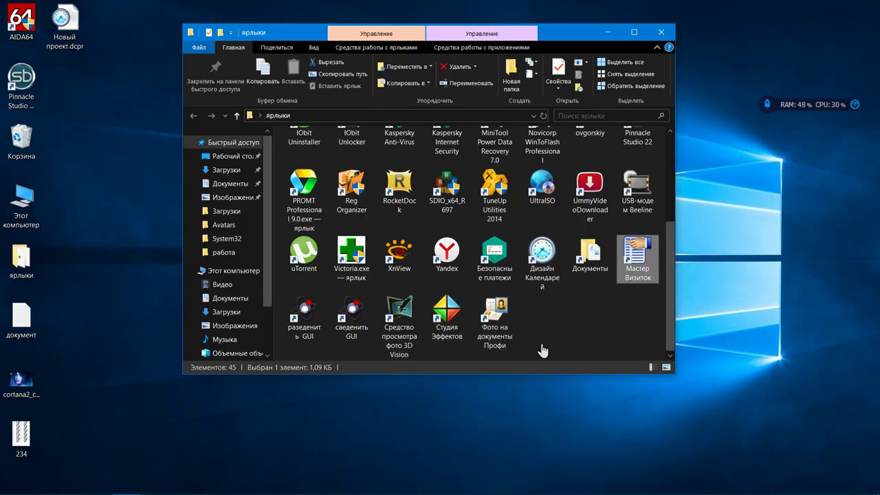
# - Launch BusinessCards MX from its shortcut in the ярлыки folder
pyautogui.scroll(2, 539, 350)
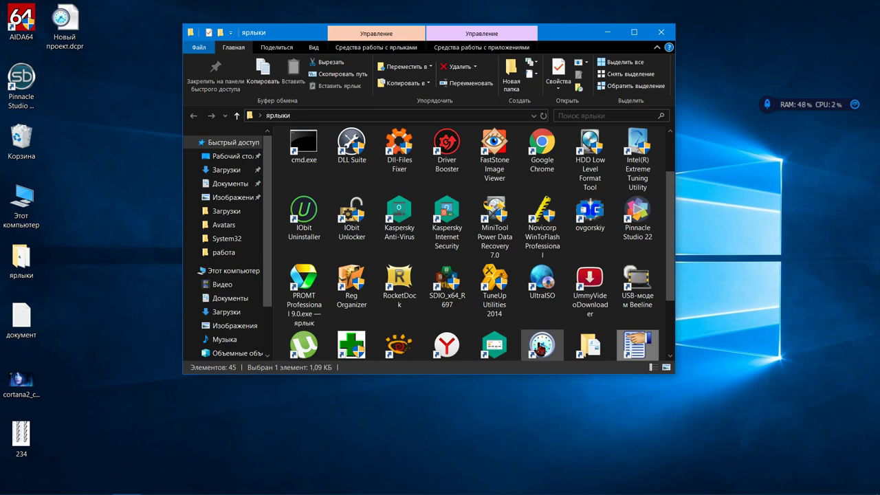
pyautogui.scroll(1, 539, 351)
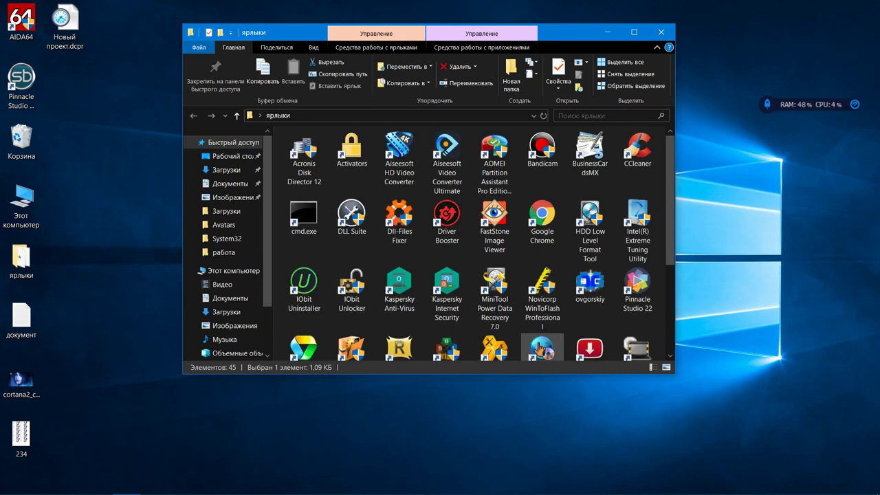
pyautogui.click(580, 150)
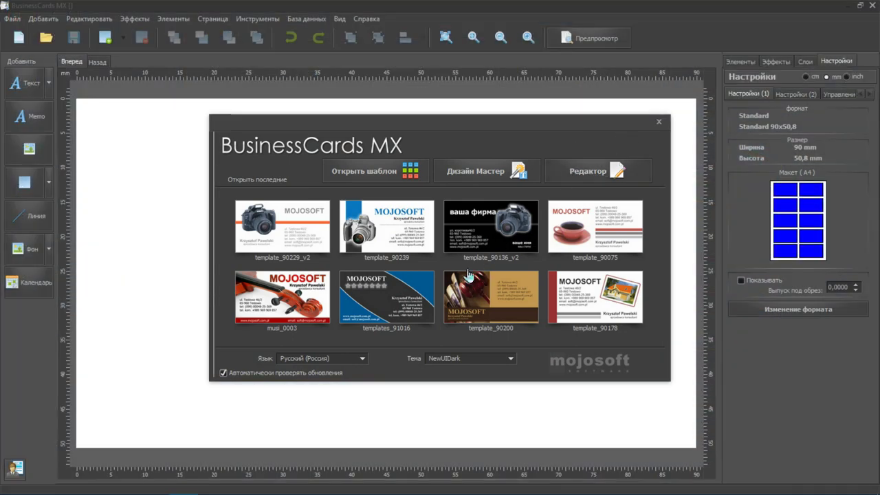
# - Open the recent business card template template_90136_v2
pyautogui.click(479, 243)
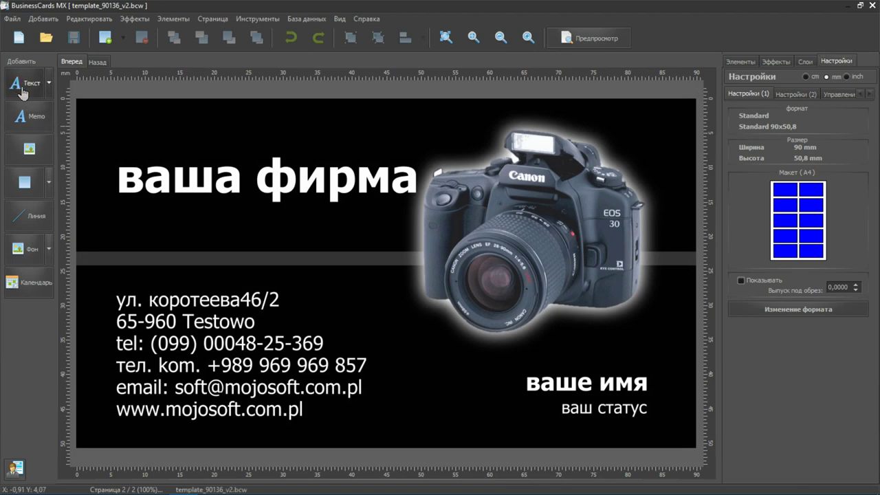
# - Add a wave text (Текст (волна)) reading "ывпывапырпарп" to the card, just below the company name
pyautogui.click(49, 83)
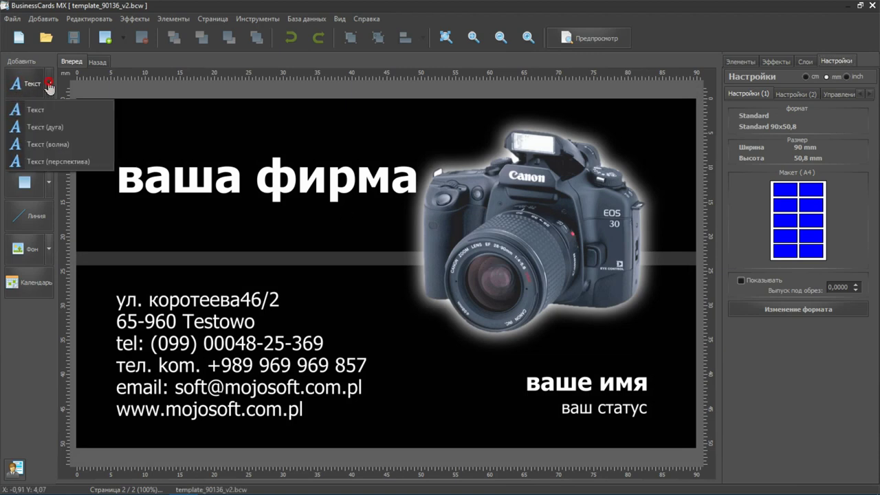
pyautogui.click(51, 145)
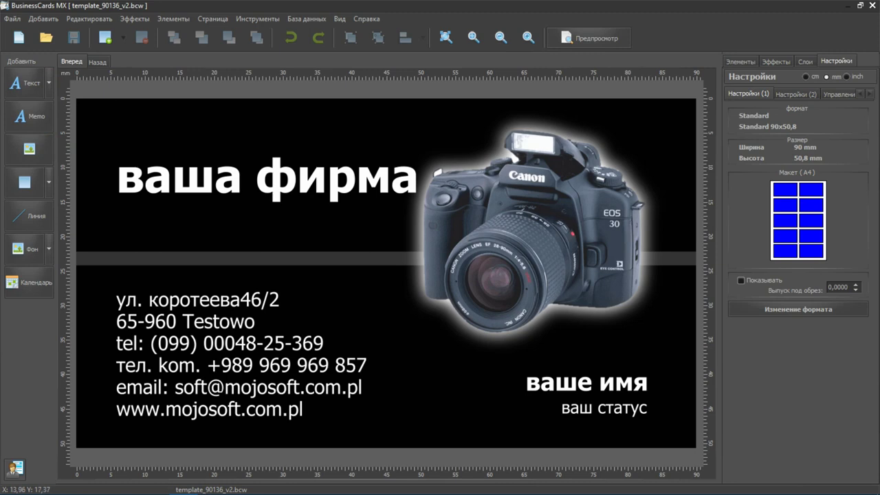
pyautogui.click(271, 199)
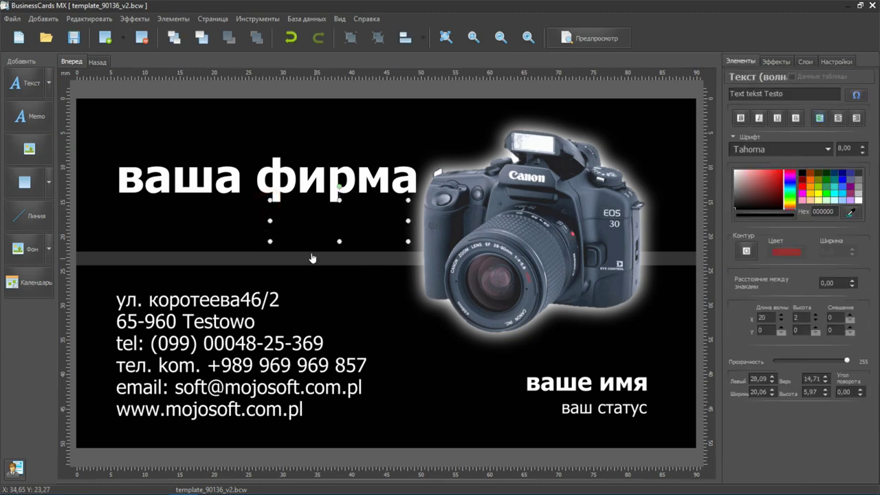
pyautogui.moveTo(795, 93); pyautogui.dragTo(666, 127)
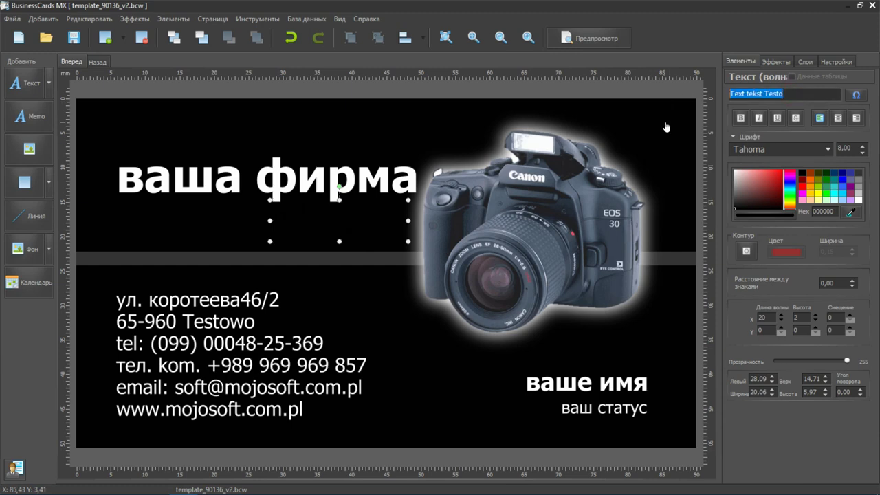
pyautogui.press('BackSpace')
pyautogui.write('ыв')
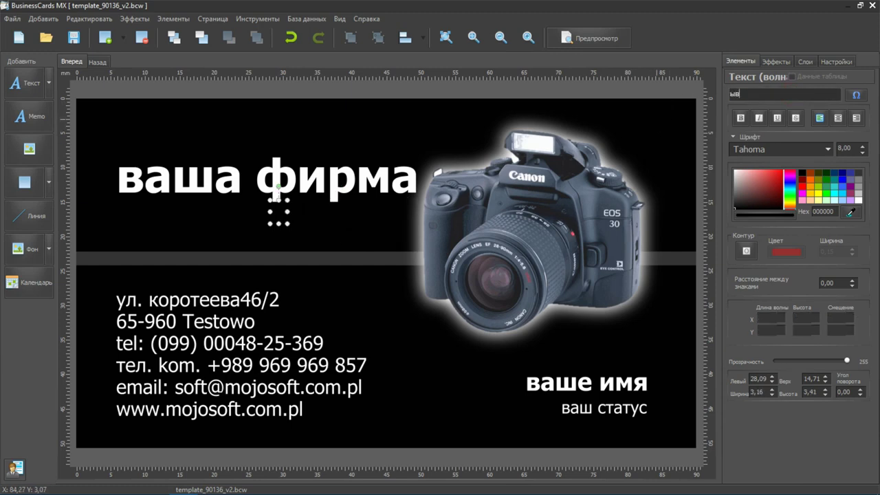
pyautogui.write('пывапырпарп')
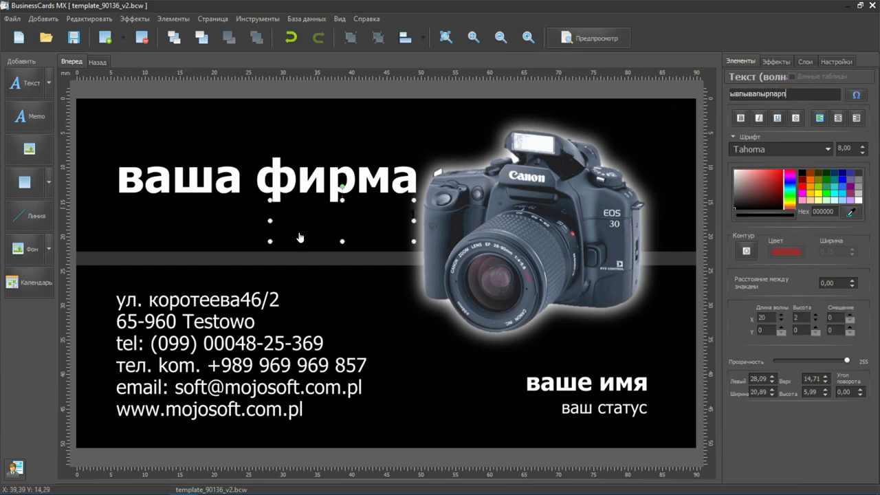
pyautogui.moveTo(299, 237); pyautogui.dragTo(209, 251)
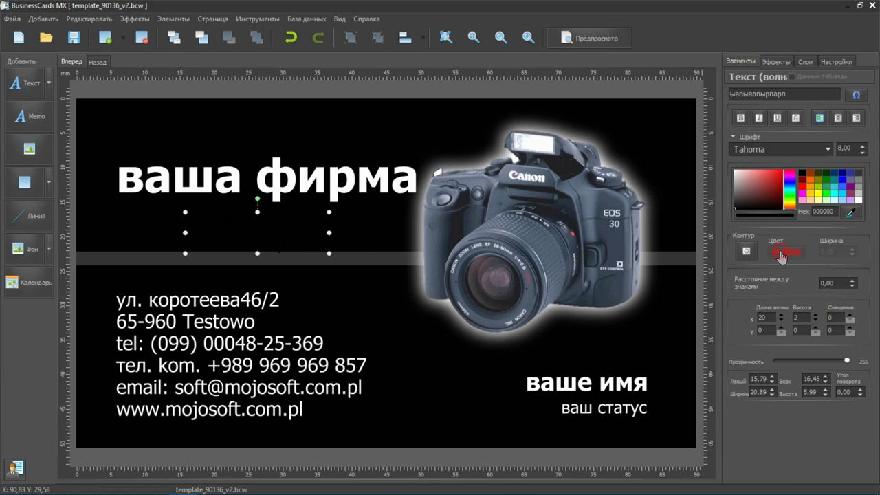
# - Turn on the wave text's outline (Контур) and set its colour to green 8EBA00
pyautogui.click(747, 252)
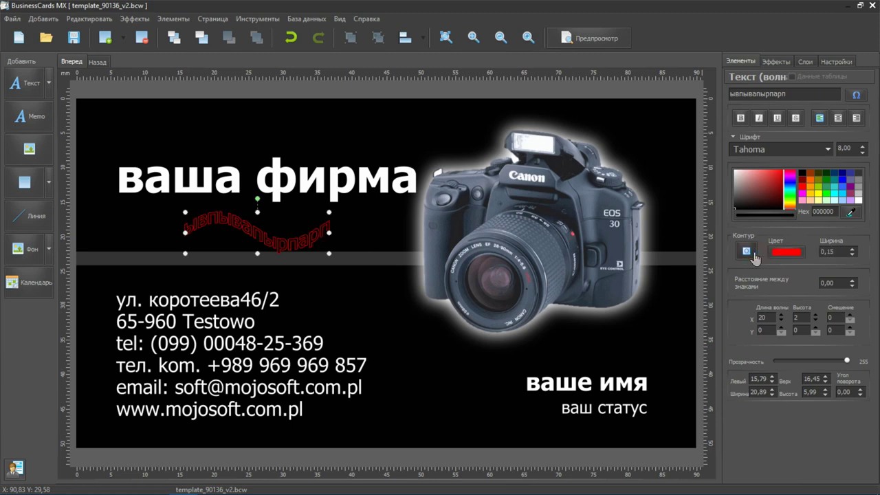
pyautogui.click(791, 255)
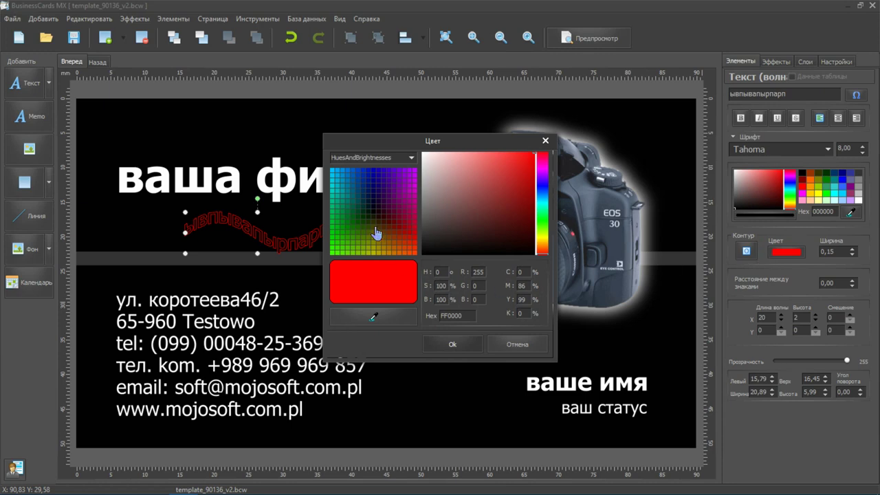
pyautogui.click(375, 244)
pyautogui.click(378, 249)
pyautogui.click(364, 252)
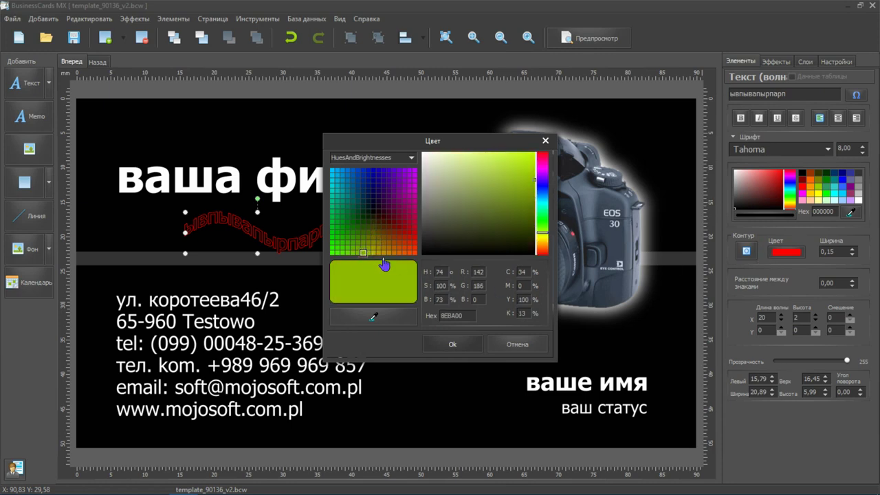
pyautogui.click(459, 348)
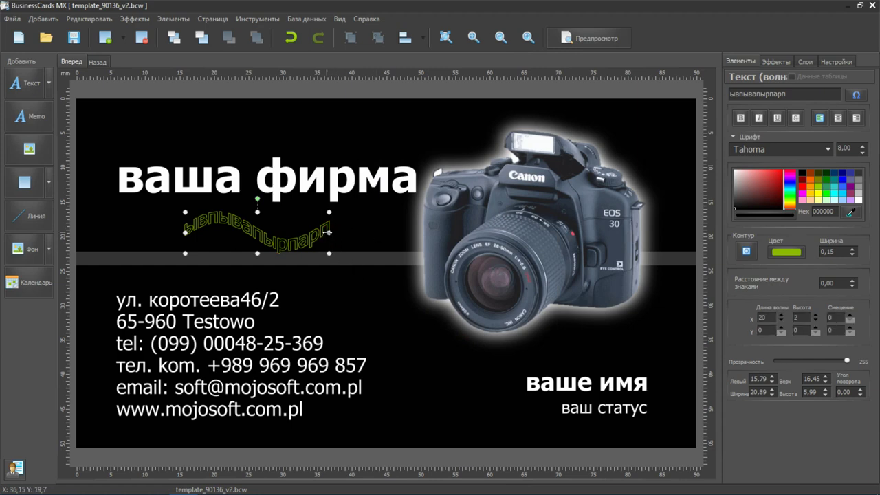
# - Enlarge the wave text to about 59 mm wide across the card's middle and delete it
pyautogui.moveTo(257, 253); pyautogui.dragTo(274, 305)
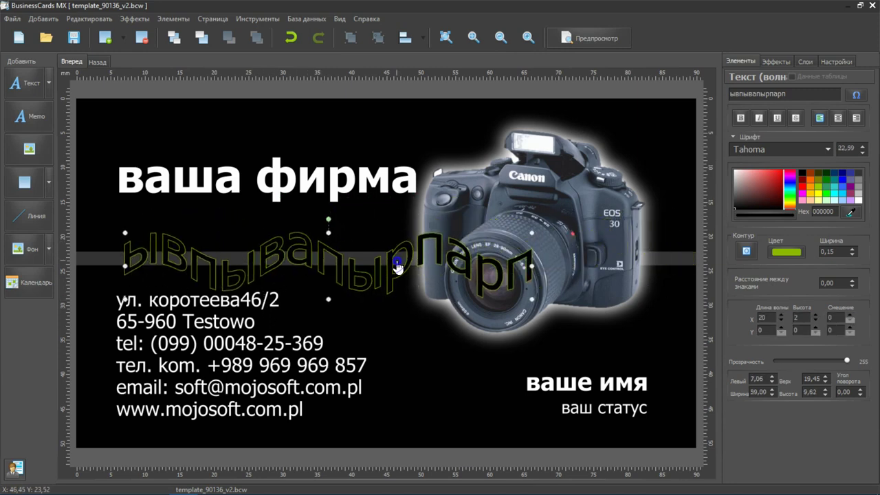
pyautogui.rightClick(397, 266)
pyautogui.click(425, 360)
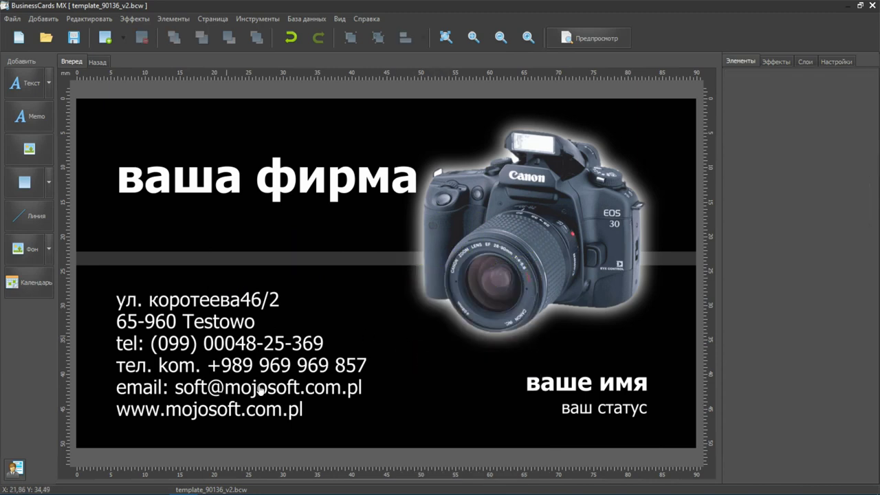
# - Nudge the mobile phone, e-mail and website lines down on the card, shifting the website line slightly to the right
pyautogui.click(337, 192)
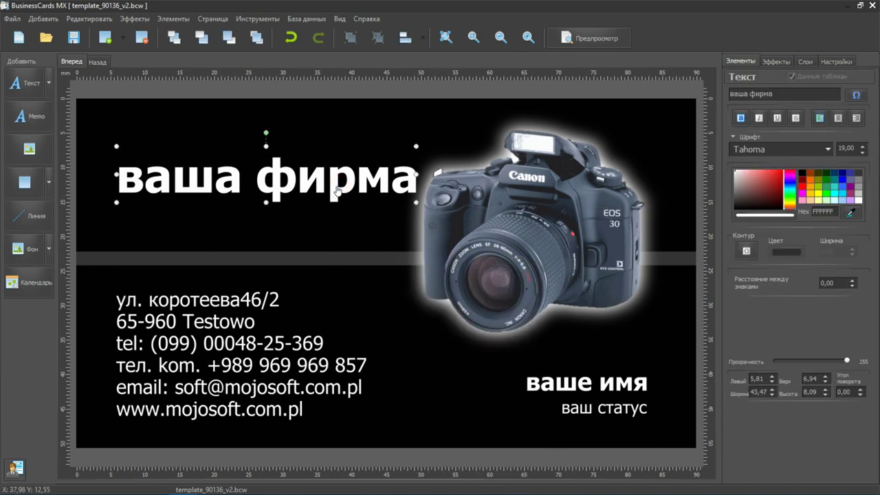
pyautogui.click(245, 296)
pyautogui.click(231, 333)
pyautogui.click(230, 357)
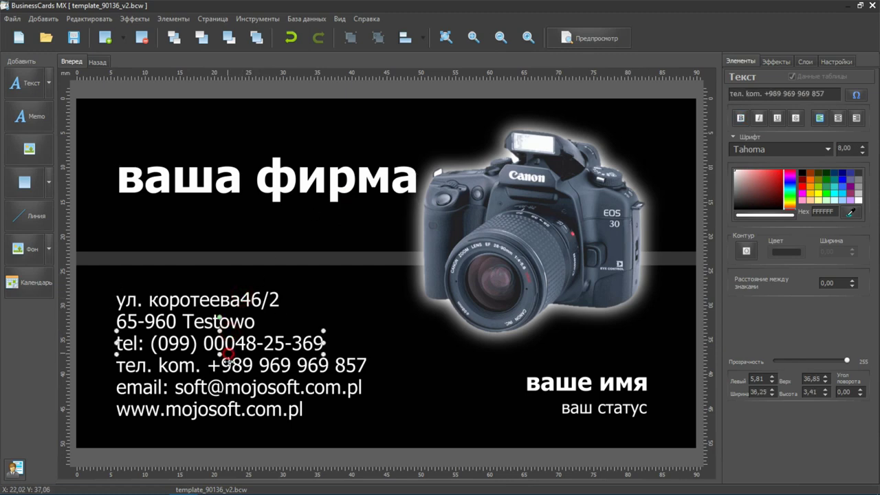
pyautogui.click(229, 378)
pyautogui.moveTo(232, 399); pyautogui.dragTo(233, 405)
pyautogui.moveTo(119, 411)
pyautogui.mouseDown()
pyautogui.moveTo(359, 427)
pyautogui.moveTo(134, 414)
pyautogui.mouseUp()
# - Move the company name to the card's upper-left corner, about 2 mm from the left edge, and the camera picture toward the upper-right corner
pyautogui.moveTo(242, 193); pyautogui.dragTo(290, 146)
pyautogui.moveTo(502, 232); pyautogui.dragTo(525, 202)
pyautogui.moveTo(376, 158); pyautogui.dragTo(323, 130)
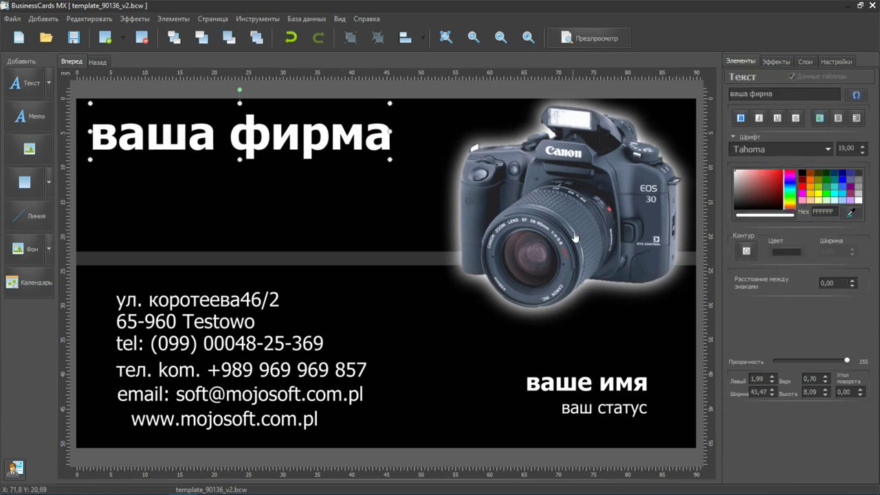
pyautogui.moveTo(574, 237); pyautogui.dragTo(621, 214)
pyautogui.click(643, 287)
pyautogui.click(447, 328)
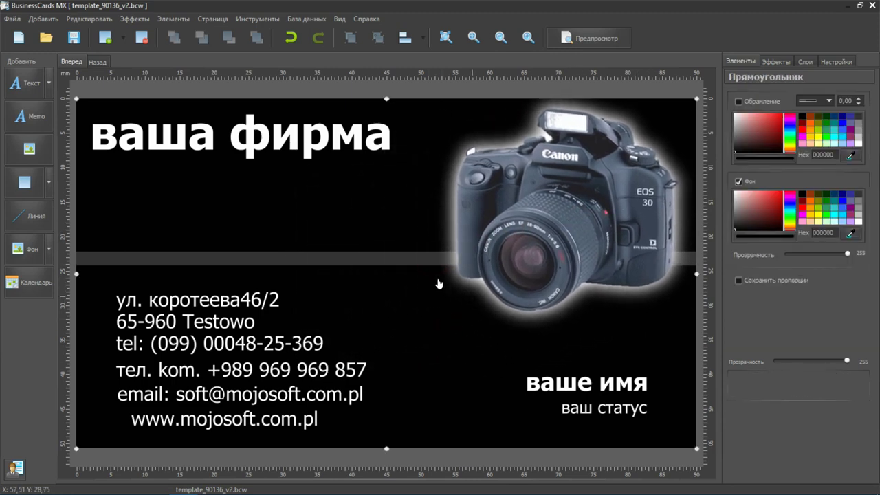
pyautogui.click(12, 19)
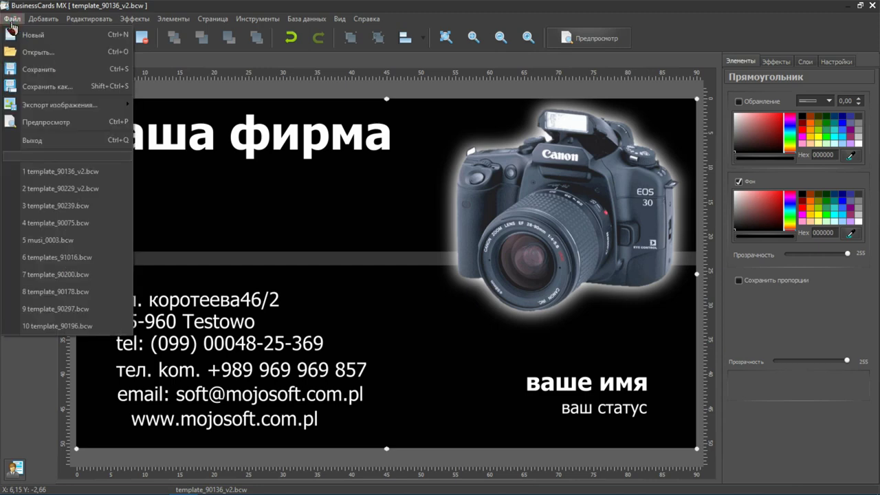
pyautogui.moveTo(213, 26)
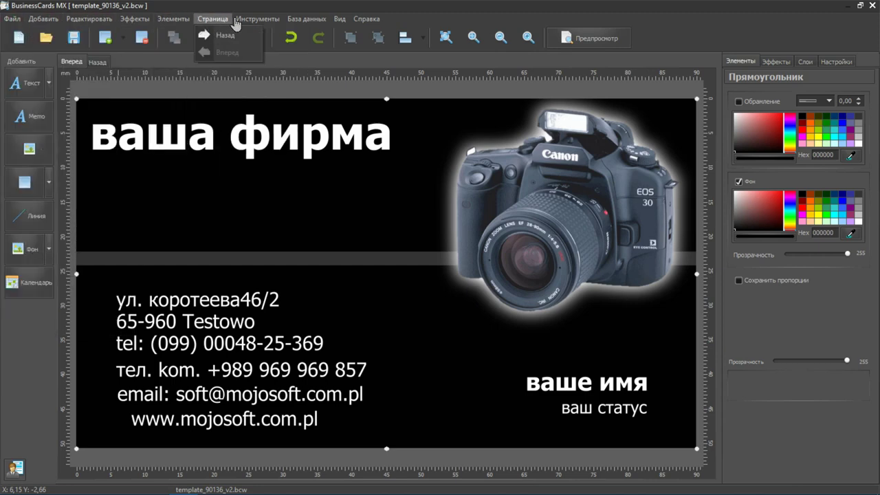
pyautogui.moveTo(256, 21)
pyautogui.moveTo(290, 23)
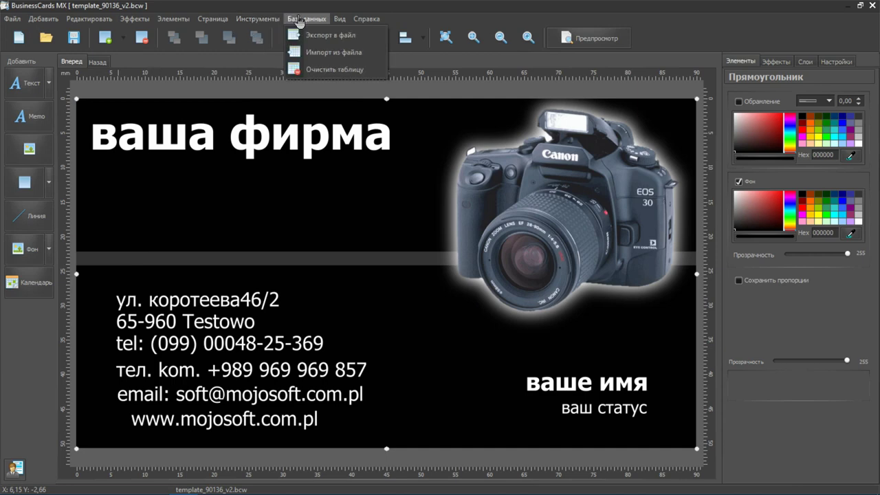
pyautogui.moveTo(336, 19)
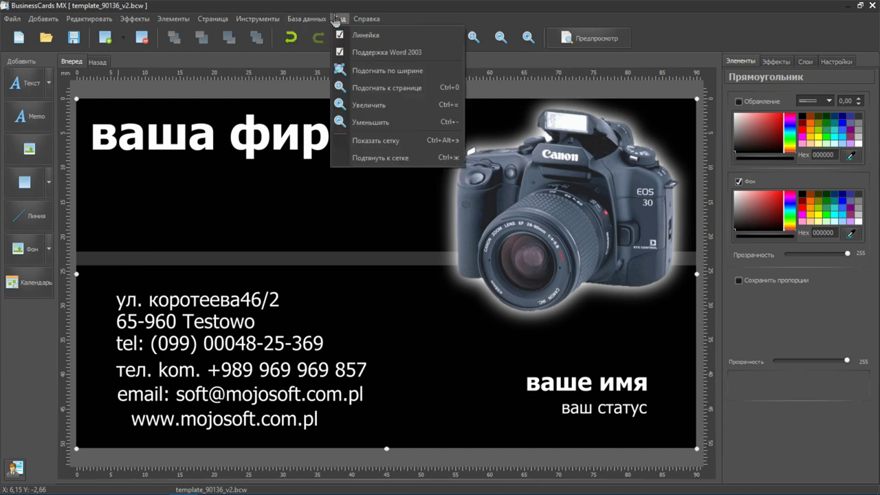
# - Examine the print preview of the A4 card sheet and return to the card editor
pyautogui.click(585, 38)
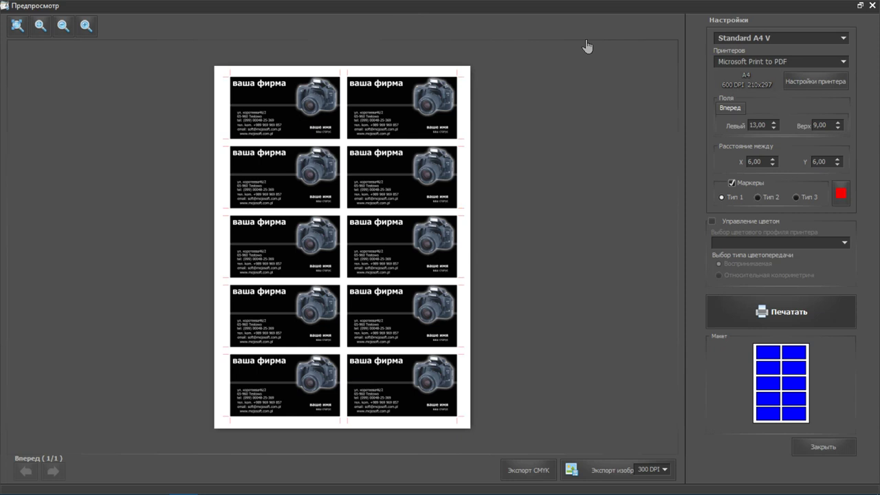
pyautogui.click(874, 5)
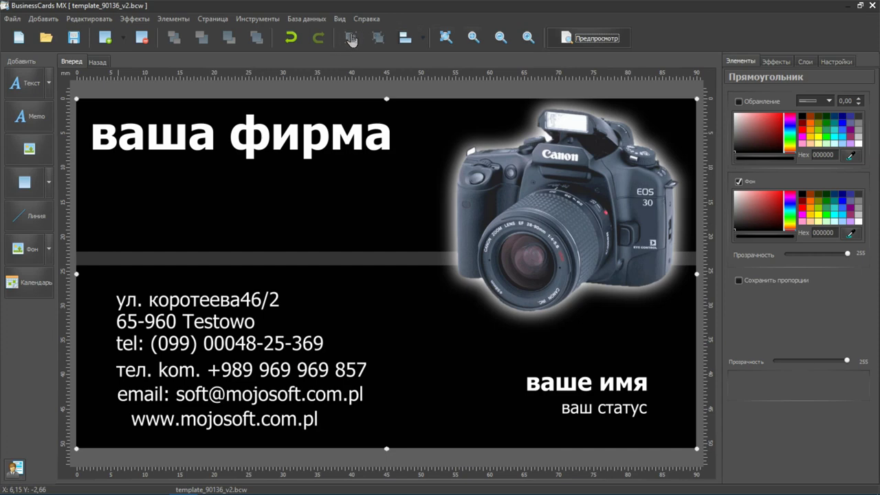
# - Examine the file formats offered by the database import wizard (Мастер импорта) and abort the import
pyautogui.click(309, 19)
pyautogui.moveTo(264, 25)
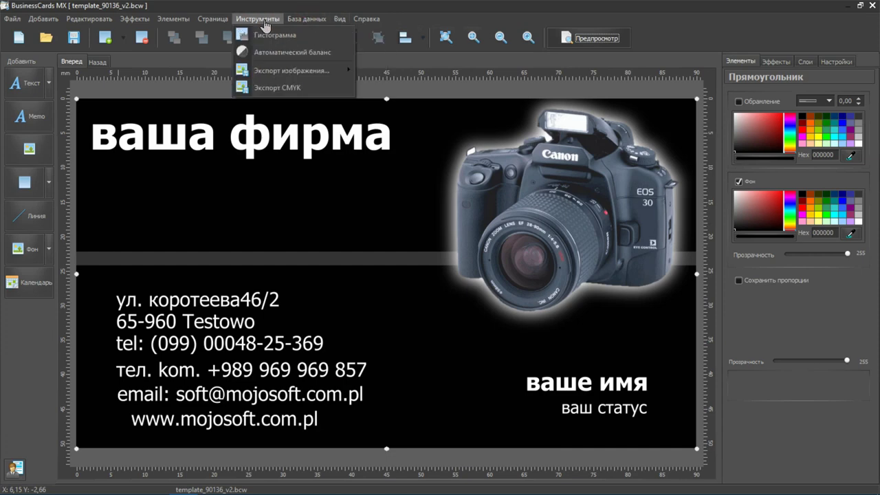
pyautogui.moveTo(308, 24)
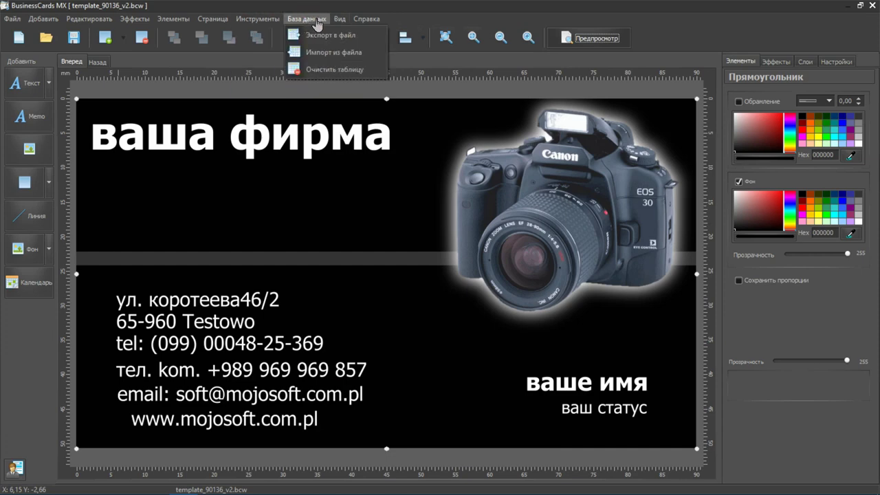
pyautogui.click(323, 55)
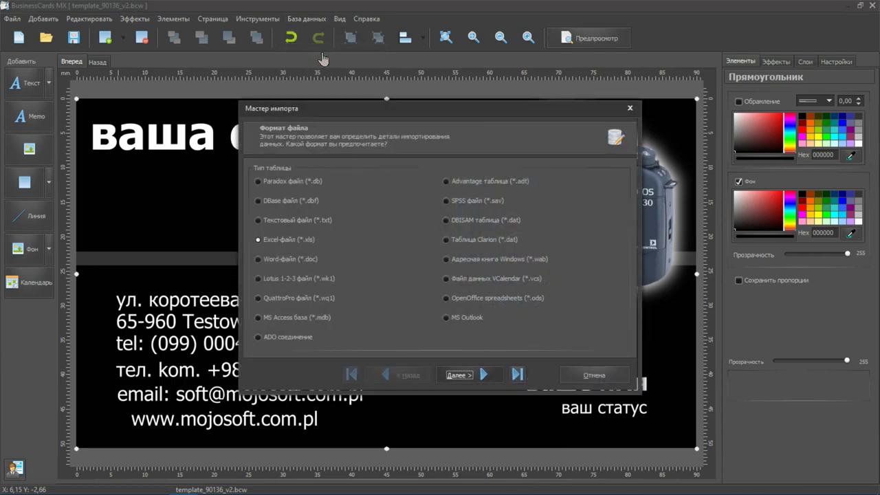
pyautogui.click(589, 372)
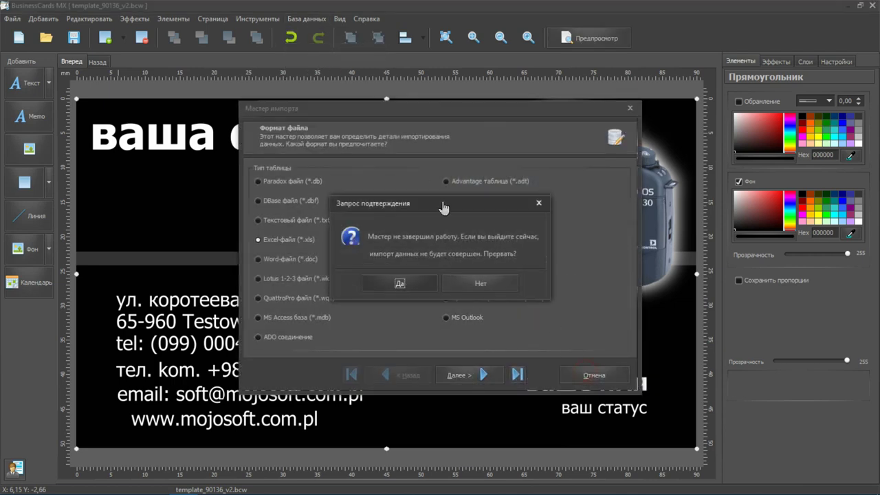
pyautogui.click(456, 282)
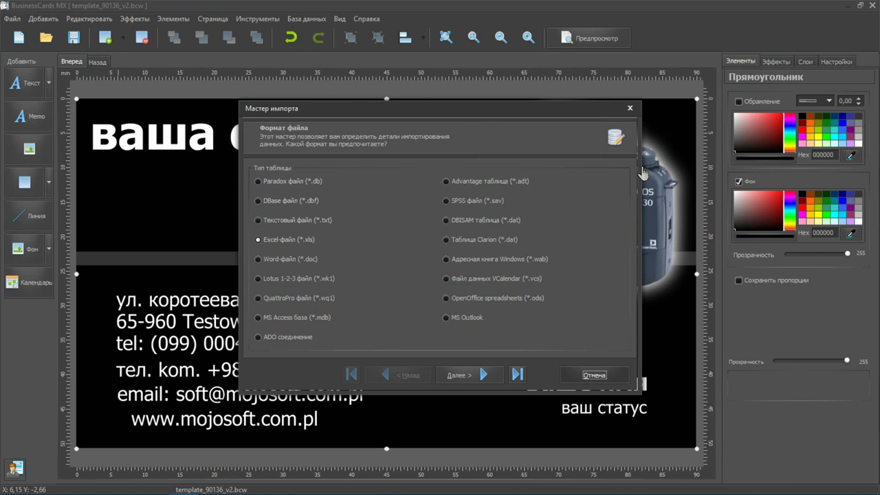
pyautogui.click(588, 376)
pyautogui.click(401, 283)
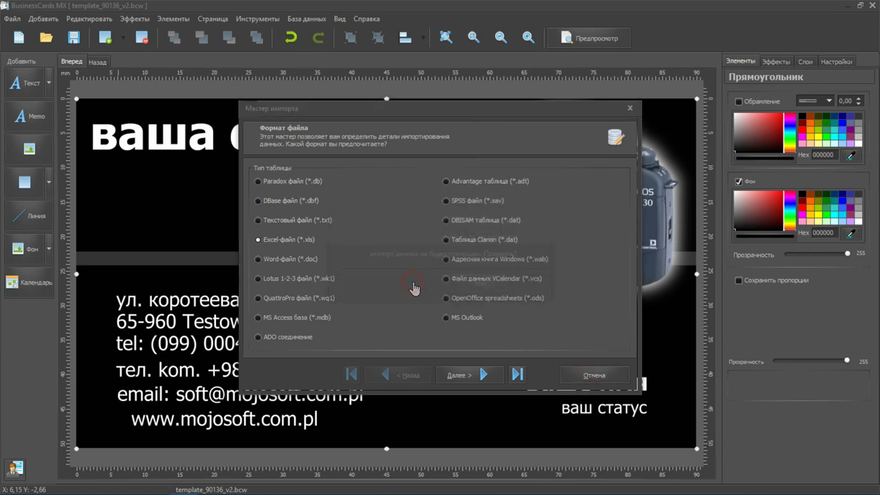
# - Export the card as a 1200 DPI JPEG named template_90136_v2 to the desktop and close the image export dialog
pyautogui.click(310, 19)
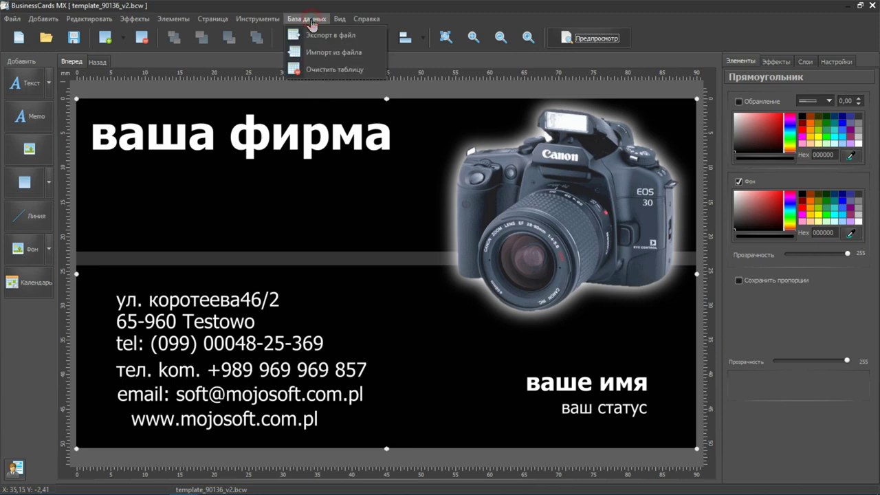
pyautogui.moveTo(264, 19)
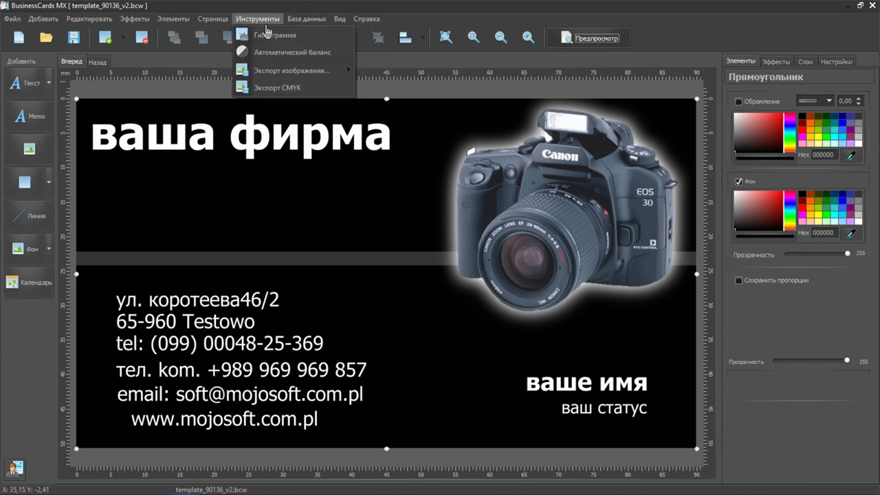
pyautogui.moveTo(289, 70)
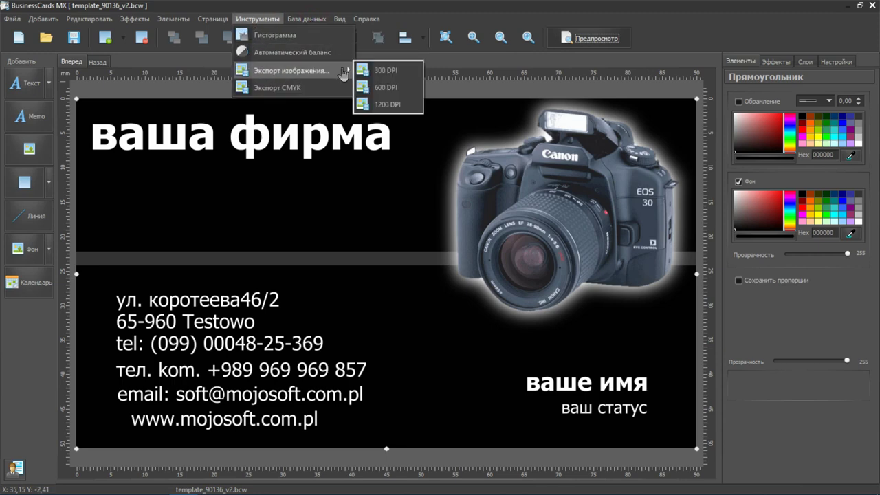
pyautogui.click(384, 104)
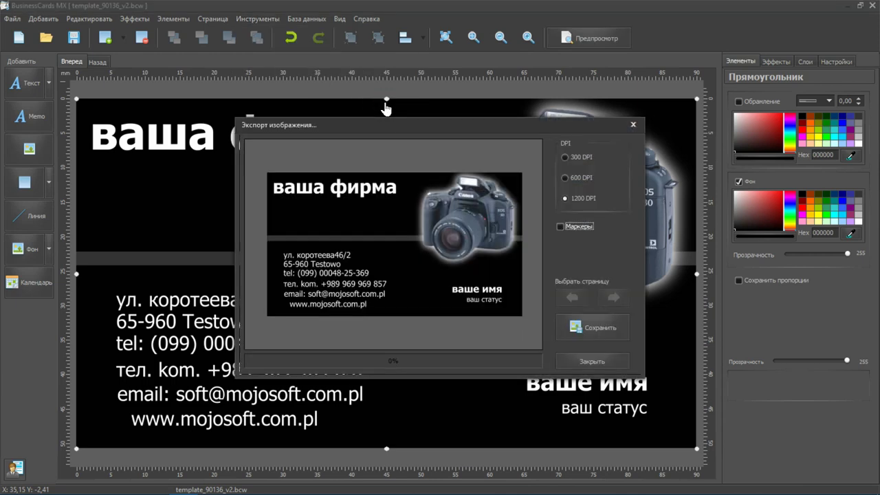
pyautogui.click(606, 332)
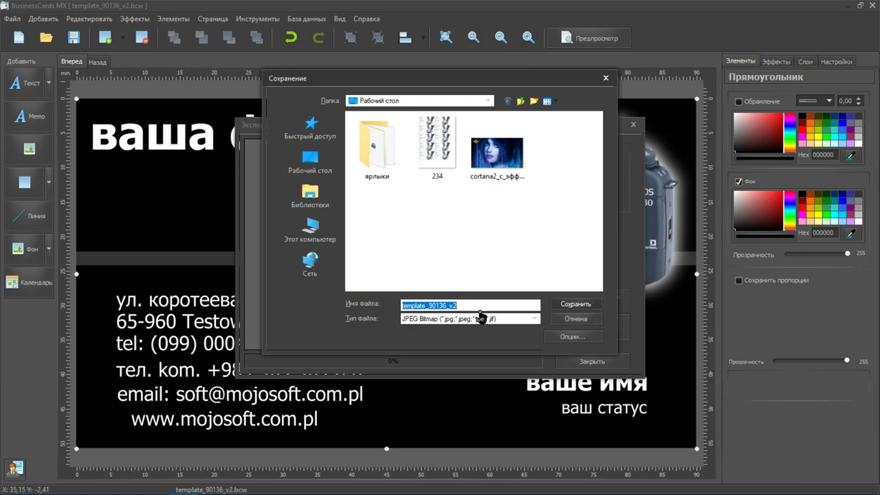
pyautogui.click(575, 304)
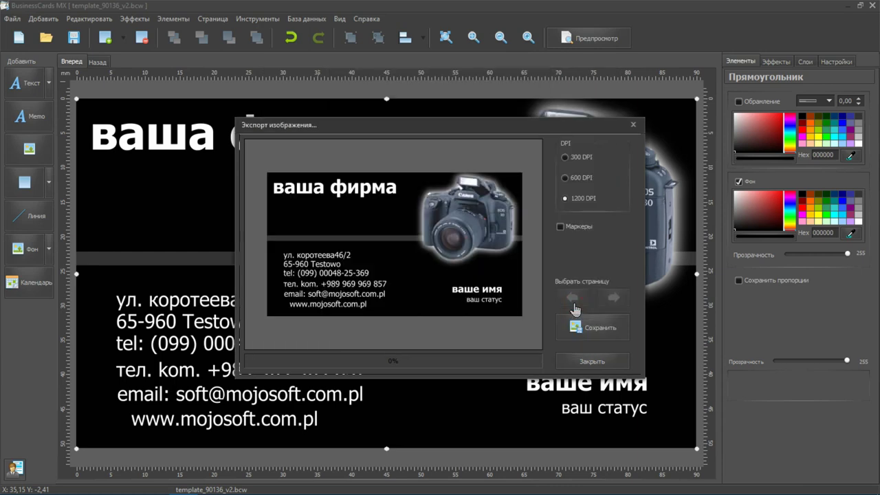
pyautogui.click(589, 361)
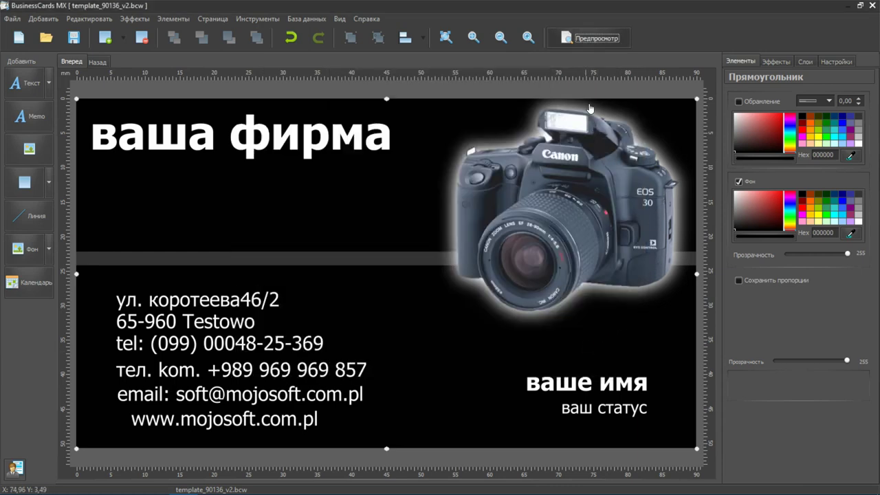
# - Exit BusinessCards MX, saving the changes to the card document
pyautogui.click(11, 18)
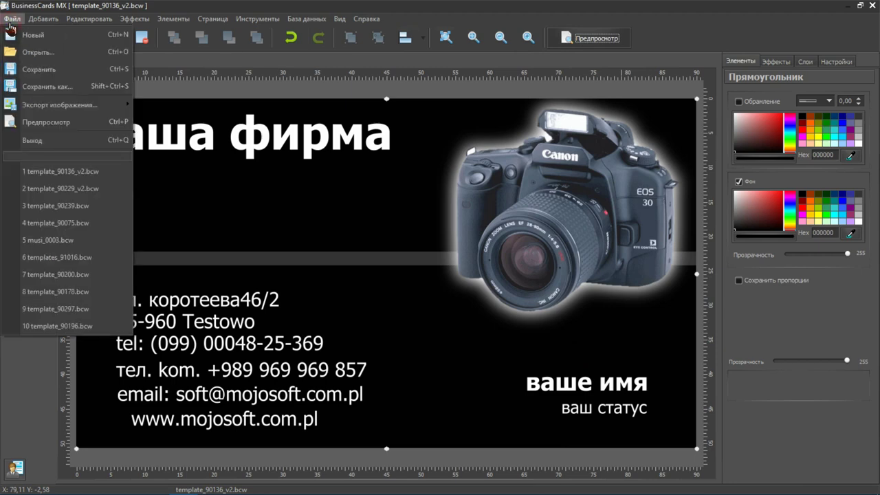
pyautogui.click(28, 142)
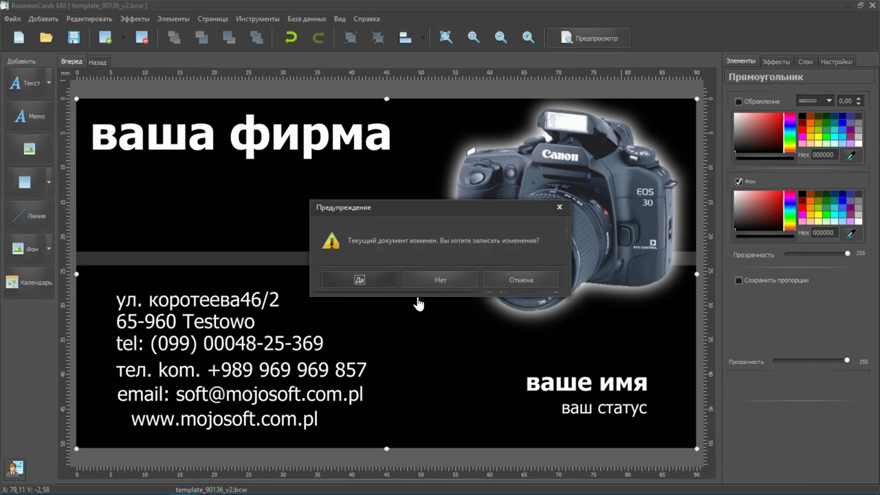
pyautogui.click(388, 287)
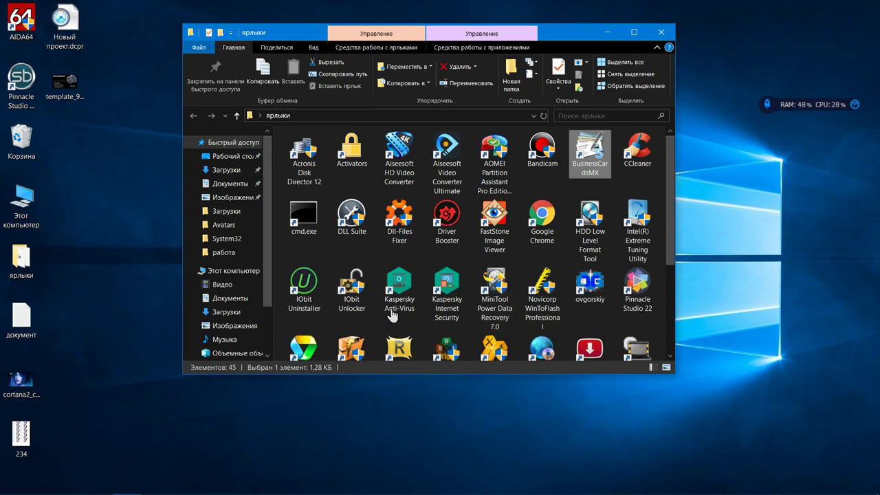
# - Place a desktop shortcut for the recently installed Дизайн Календарей program and launch it
pyautogui.scroll(-5, 395, 306)
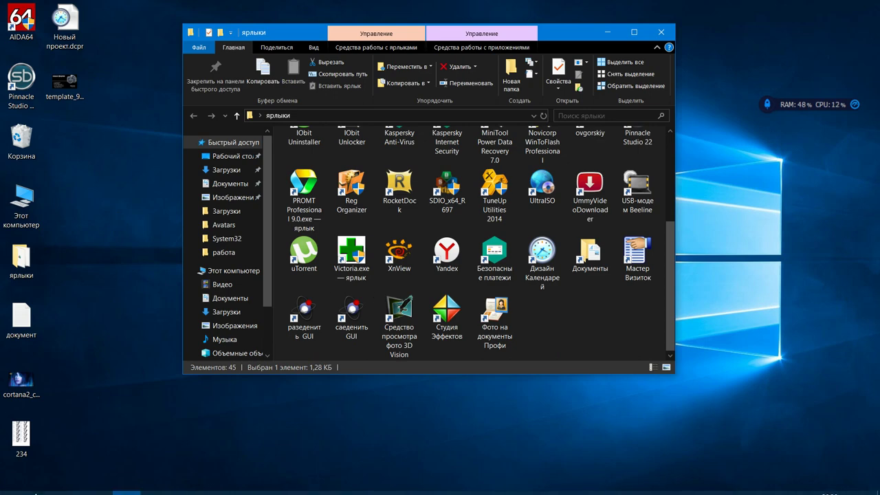
pyautogui.click(13, 483)
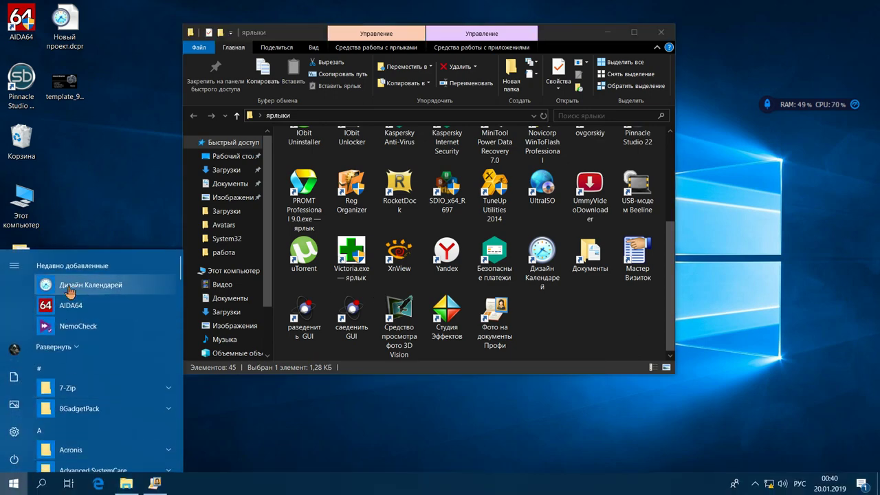
pyautogui.moveTo(70, 291); pyautogui.dragTo(107, 156)
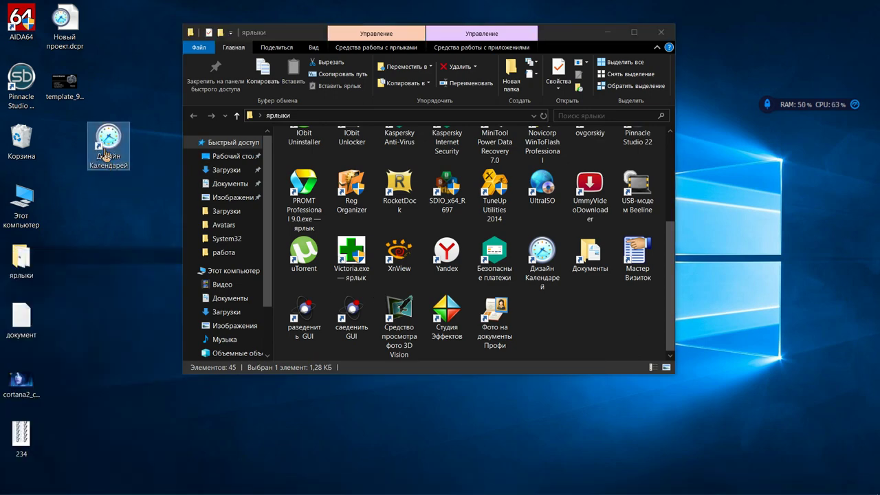
pyautogui.doubleClick(110, 138)
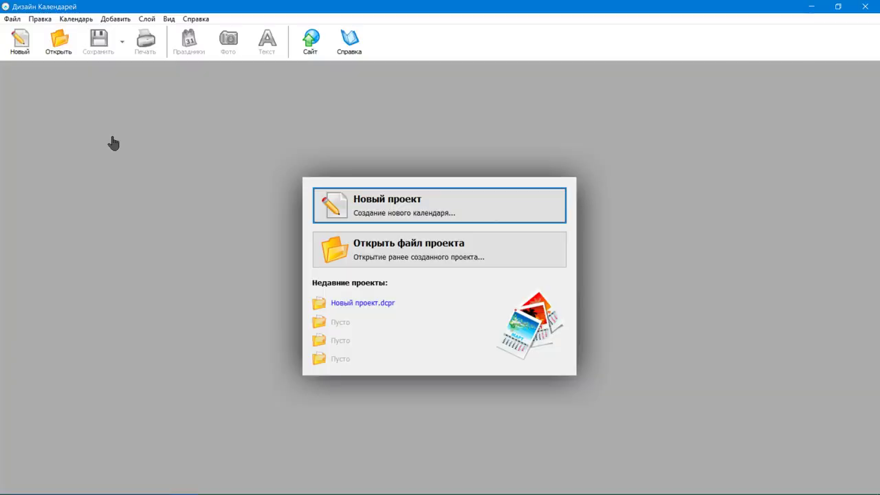
# - Start a new project as a calendar from scratch (Календарь с нуля) with the wall poster composition (Настенный календарь-плакат)
pyautogui.click(391, 257)
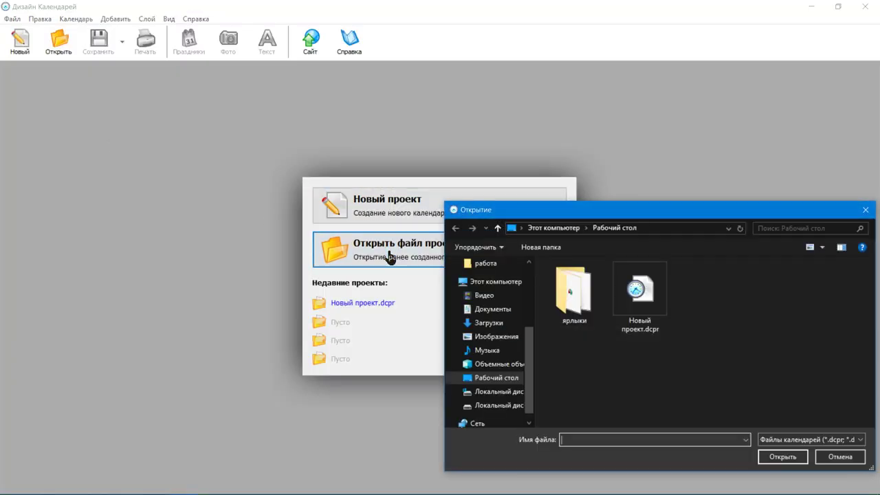
pyautogui.click(865, 209)
pyautogui.click(437, 210)
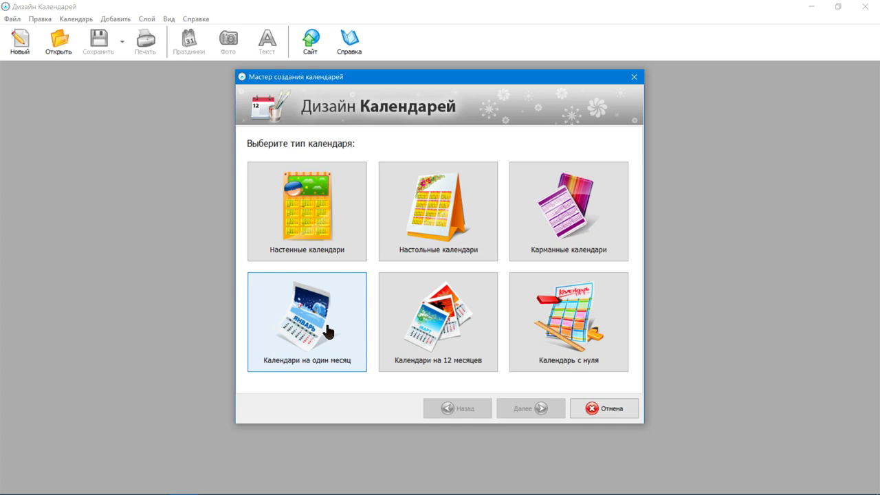
pyautogui.click(569, 320)
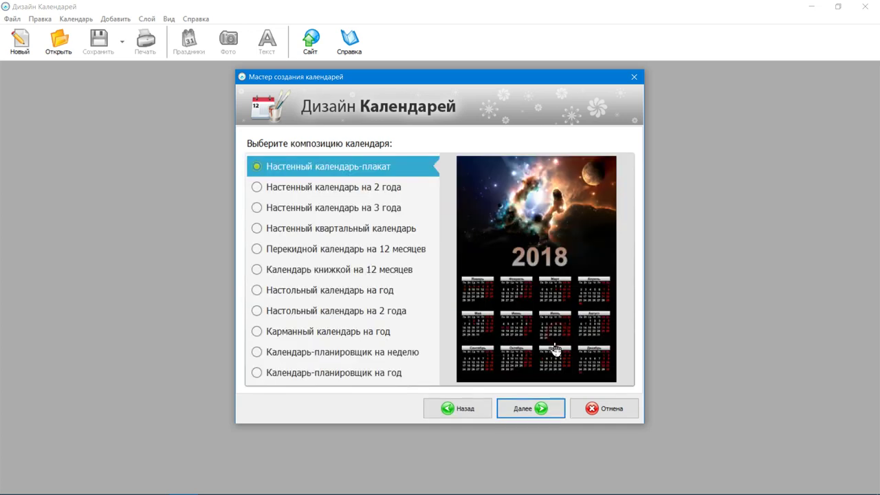
pyautogui.click(532, 408)
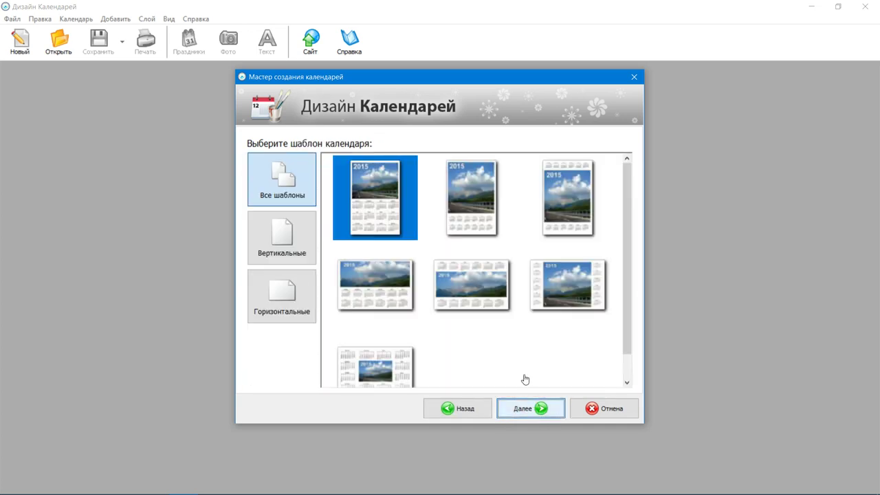
# - Choose the vertical calendar template with a large photo above two rows of small months
pyautogui.scroll(-1, 489, 300)
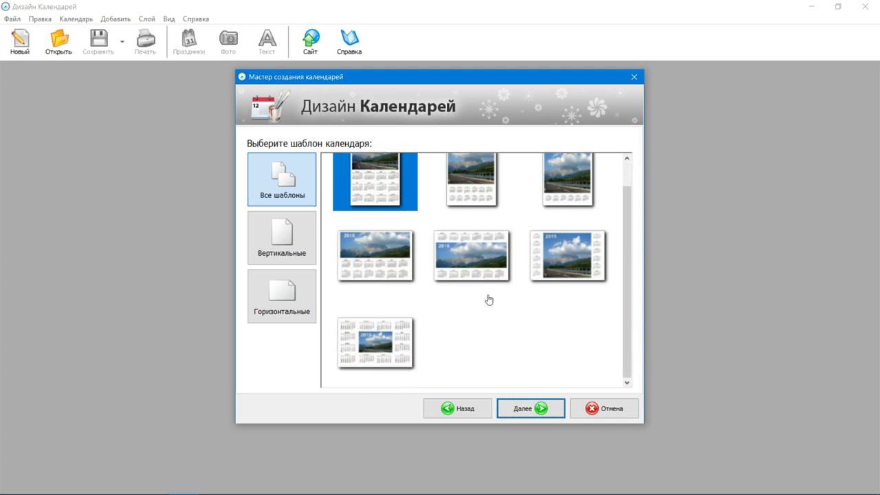
pyautogui.scroll(1, 489, 300)
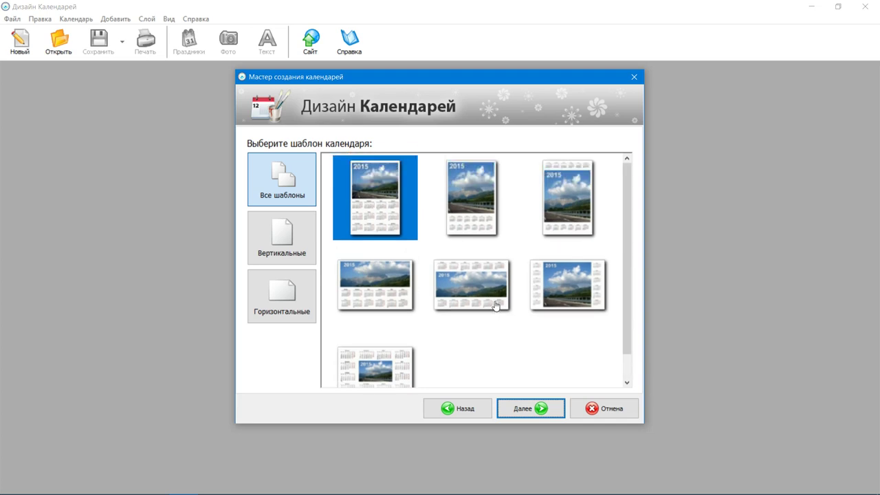
pyautogui.click(460, 192)
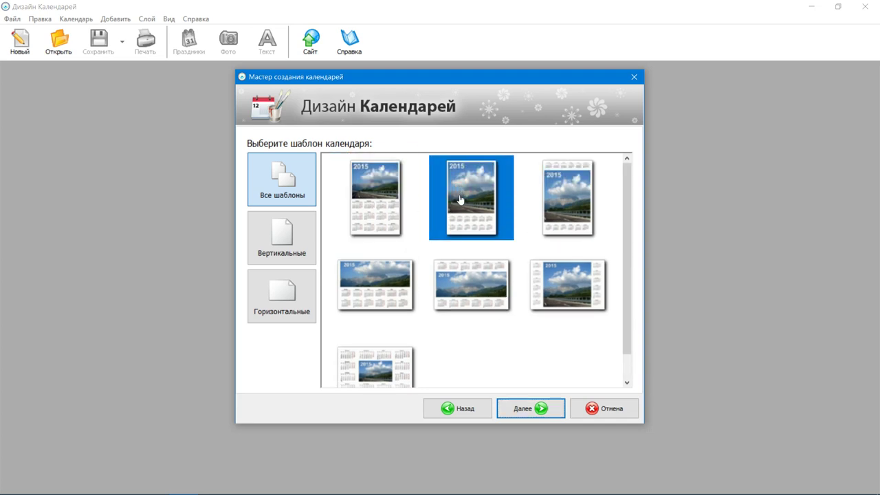
pyautogui.click(523, 411)
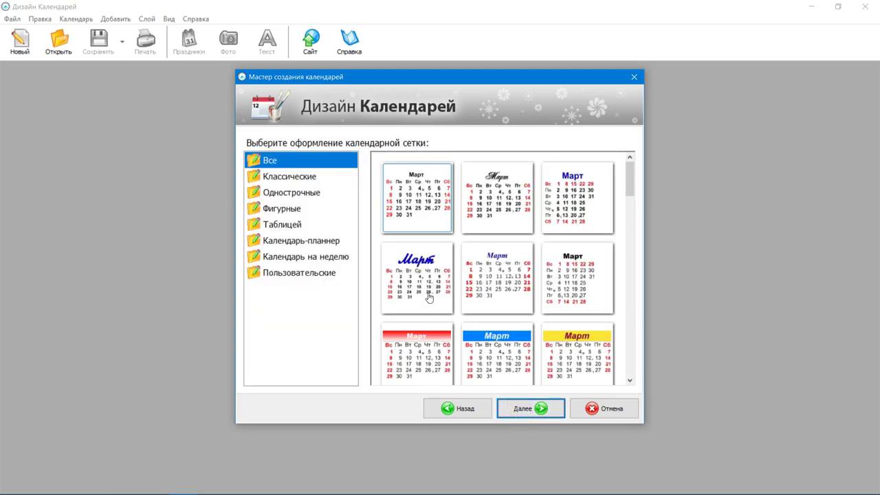
# - Choose the month grid style with the black script heading, and accept the default photo, January 2019 start, A4 size and 300 dpi resolution
pyautogui.scroll(-3, 577, 270)
pyautogui.scroll(-2, 577, 270)
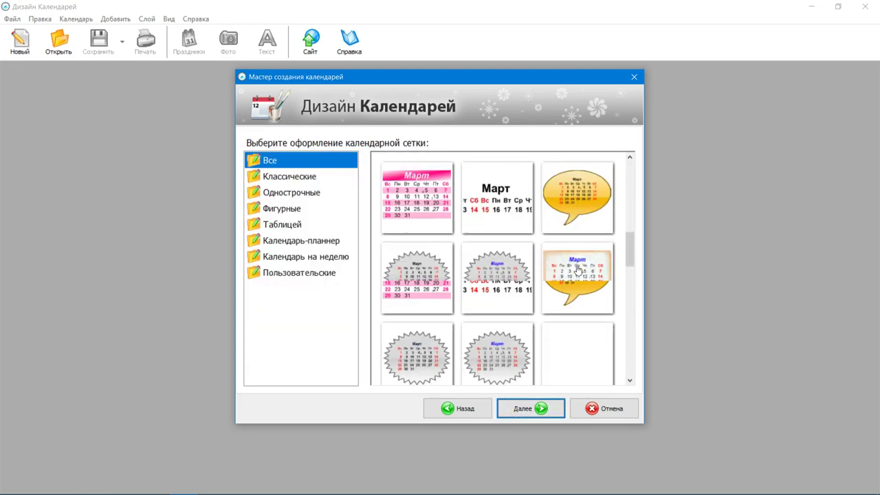
pyautogui.scroll(6, 577, 270)
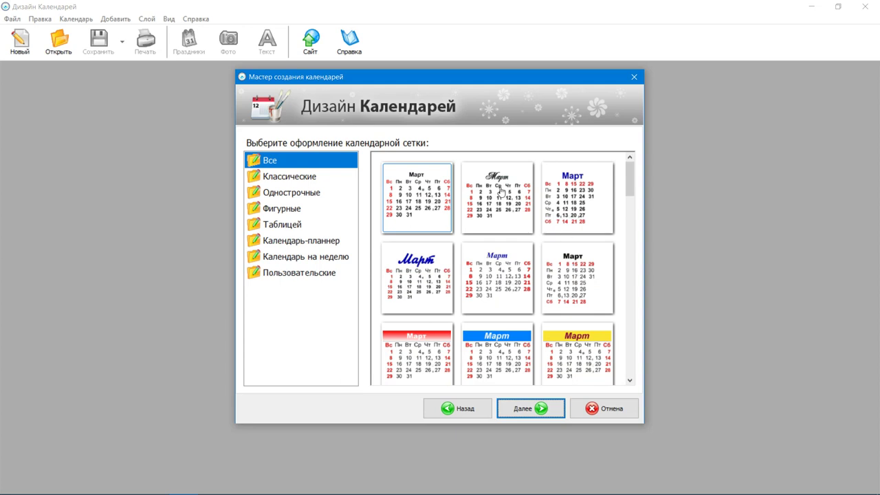
pyautogui.click(500, 192)
pyautogui.click(528, 408)
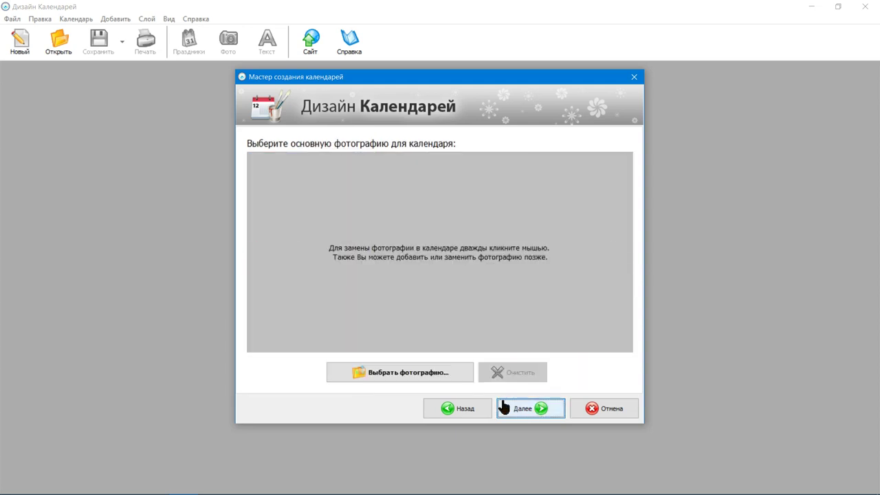
pyautogui.click(504, 410)
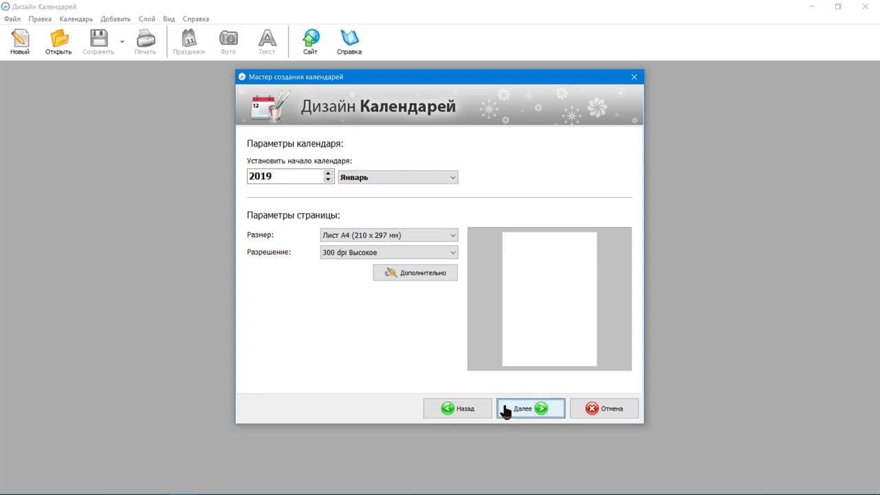
pyautogui.click(535, 410)
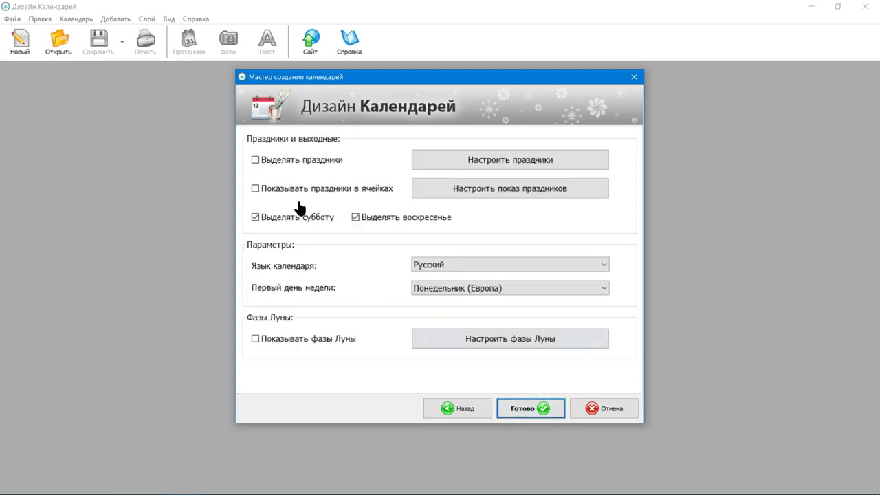
# - Enable holiday highlighting (Выделять праздники) and Moon phases (Показывать фазы Луны), and finish the calendar wizard
pyautogui.click(255, 160)
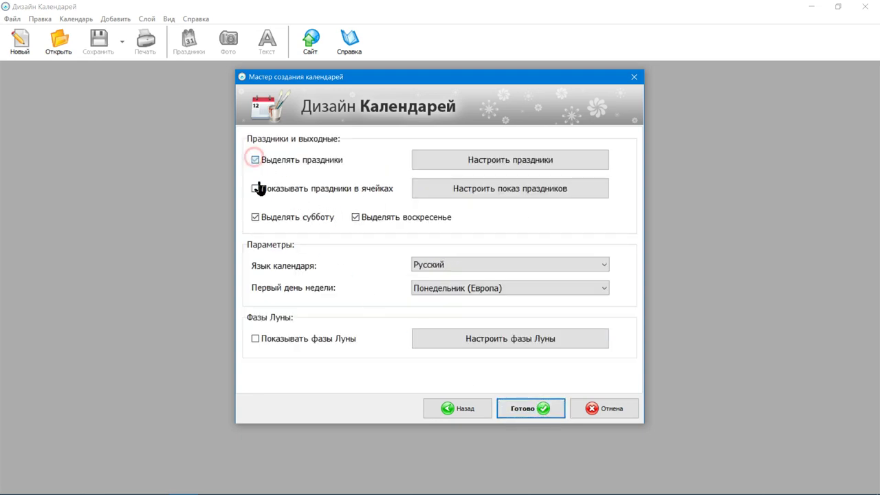
pyautogui.click(255, 188)
pyautogui.click(513, 298)
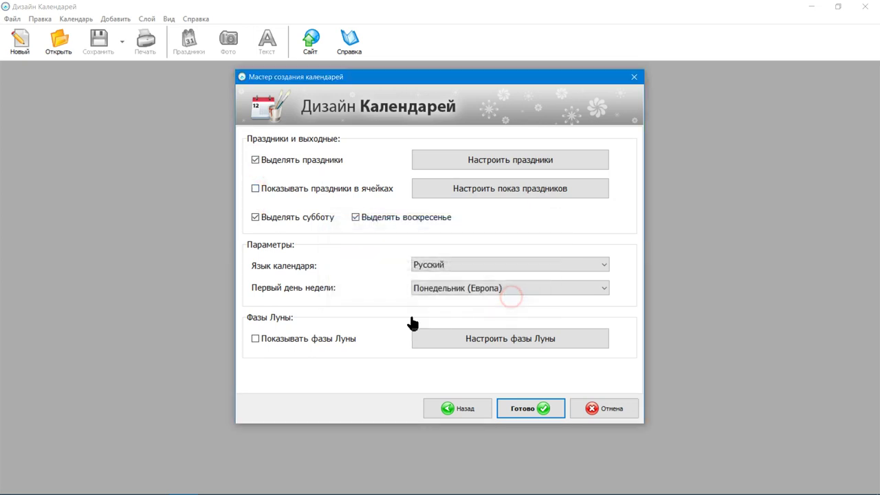
pyautogui.click(255, 338)
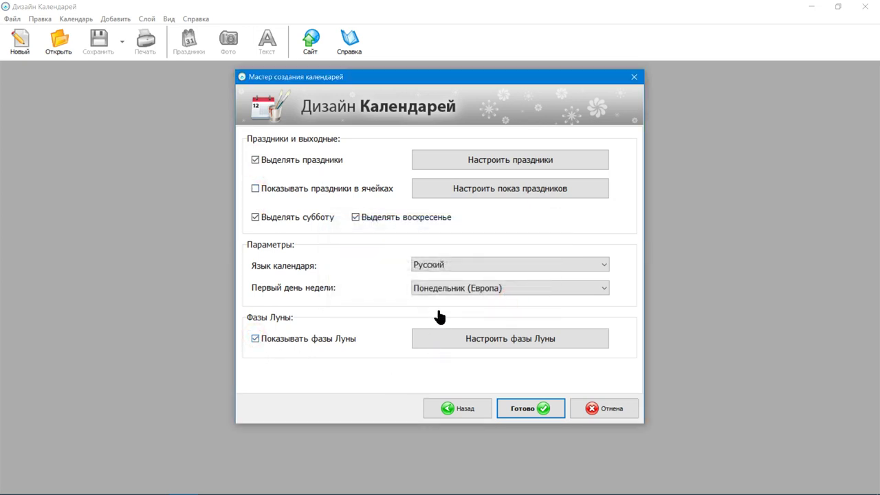
pyautogui.click(542, 408)
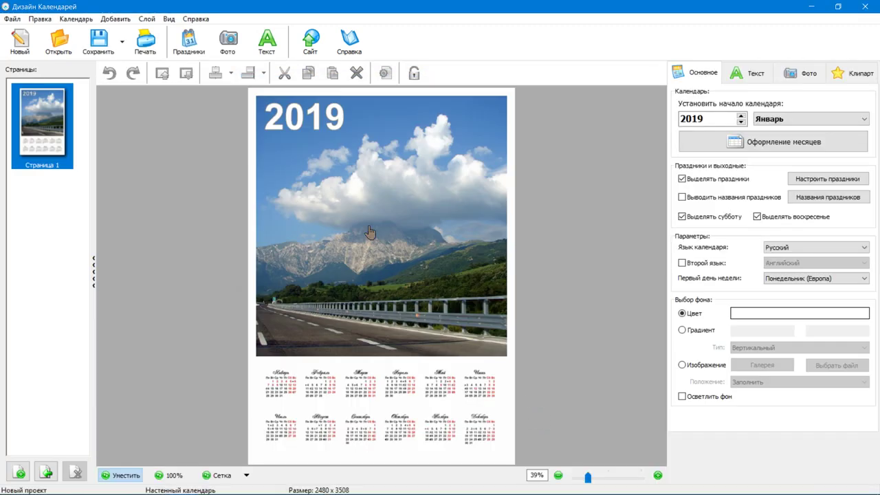
# - Delete the mountain road photo from the calendar page
pyautogui.click(362, 214)
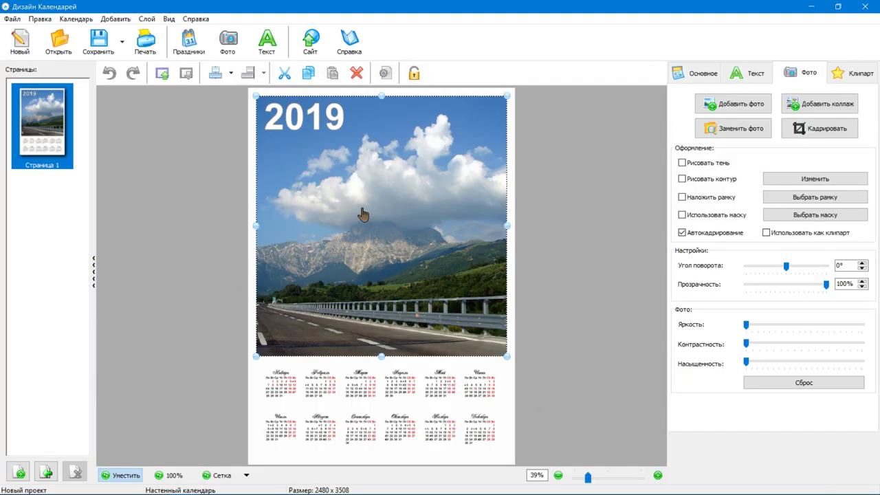
pyautogui.rightClick(362, 214)
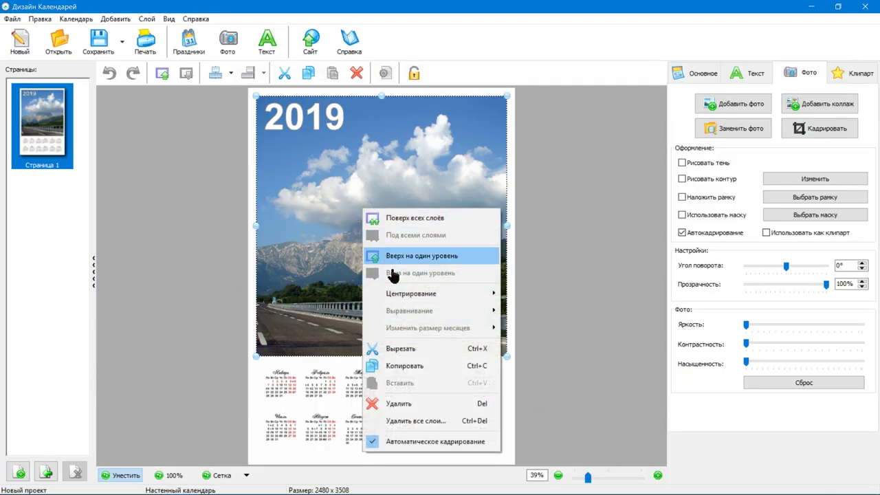
pyautogui.click(407, 404)
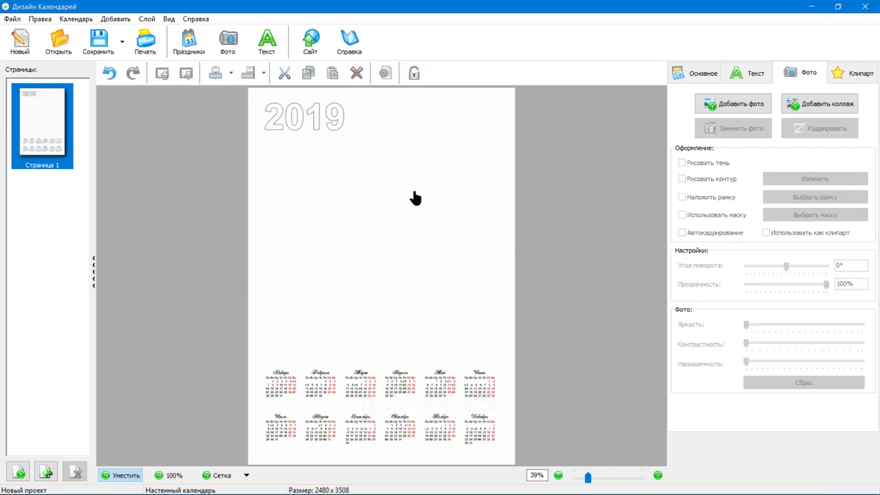
# - Insert the photo img10 from the Avatars folder onto the calendar page
pyautogui.click(229, 42)
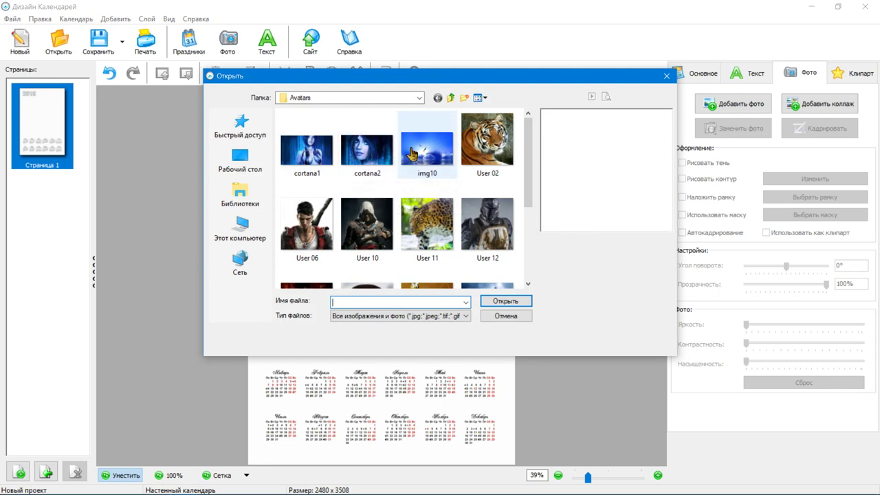
pyautogui.click(412, 153)
pyautogui.click(502, 300)
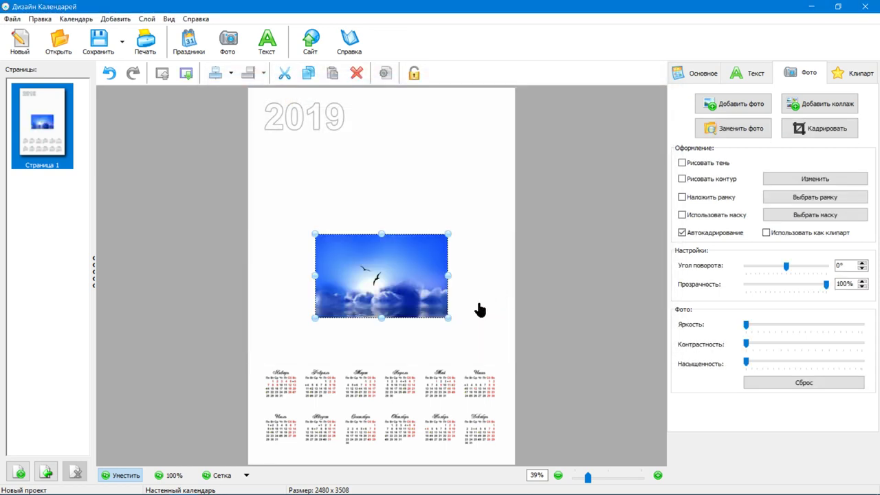
# - Move the original year text off the page and stretch the photo across the full page width, from the top edge down to the month grids
pyautogui.moveTo(381, 233); pyautogui.dragTo(381, 87)
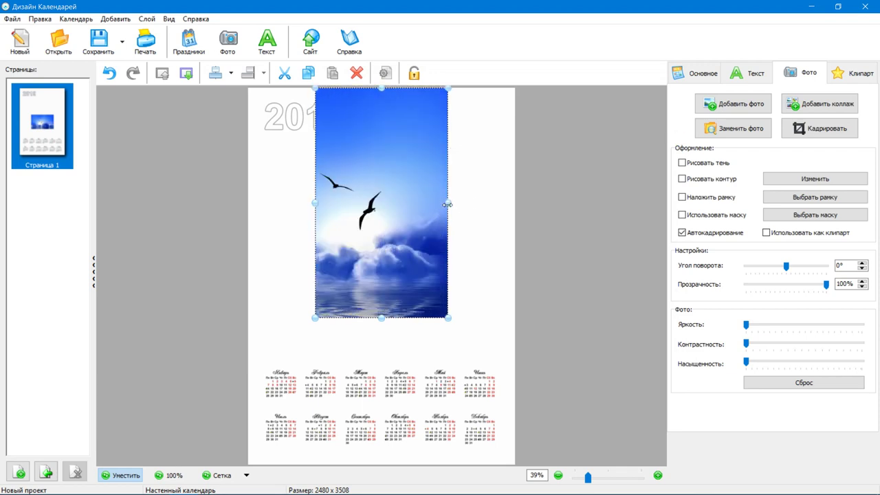
pyautogui.moveTo(447, 204); pyautogui.dragTo(514, 205)
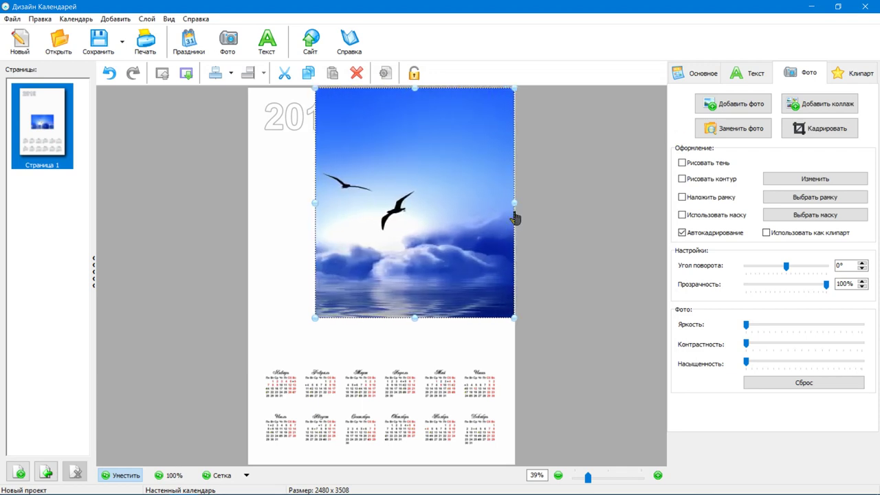
pyautogui.click(295, 124)
pyautogui.moveTo(295, 124); pyautogui.dragTo(153, 170)
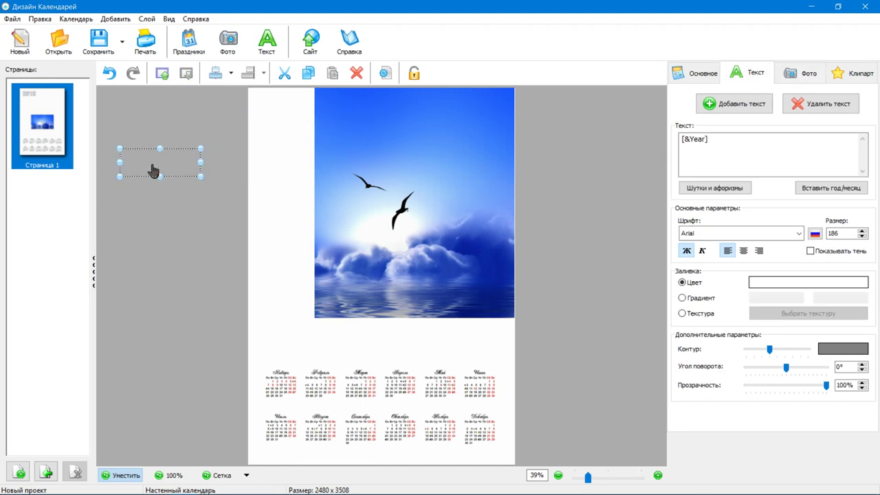
pyautogui.click(317, 195)
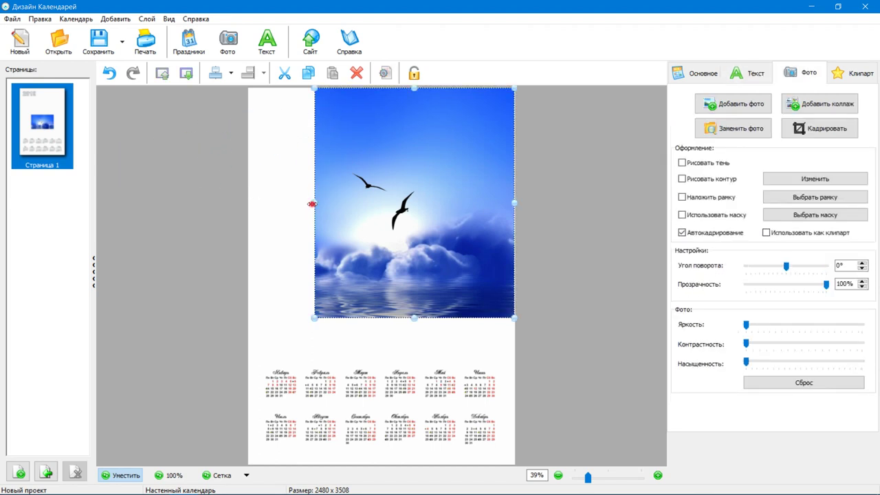
pyautogui.moveTo(311, 204); pyautogui.dragTo(248, 205)
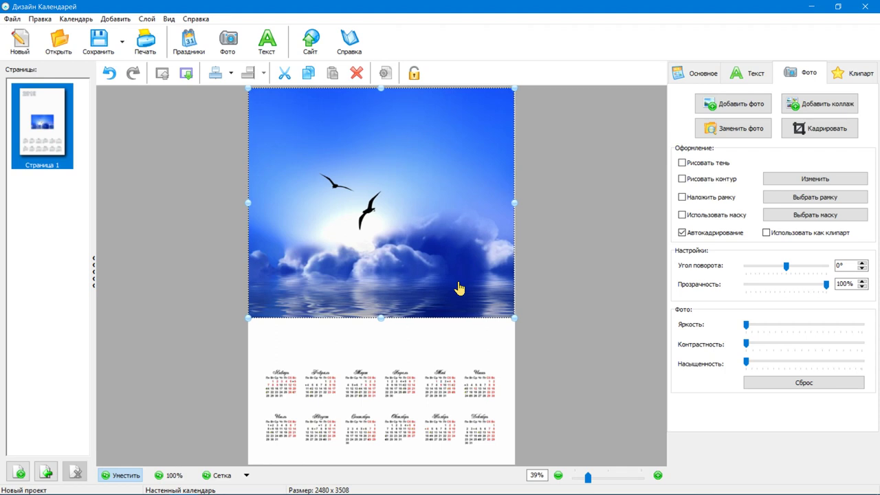
pyautogui.moveTo(381, 316); pyautogui.dragTo(378, 365)
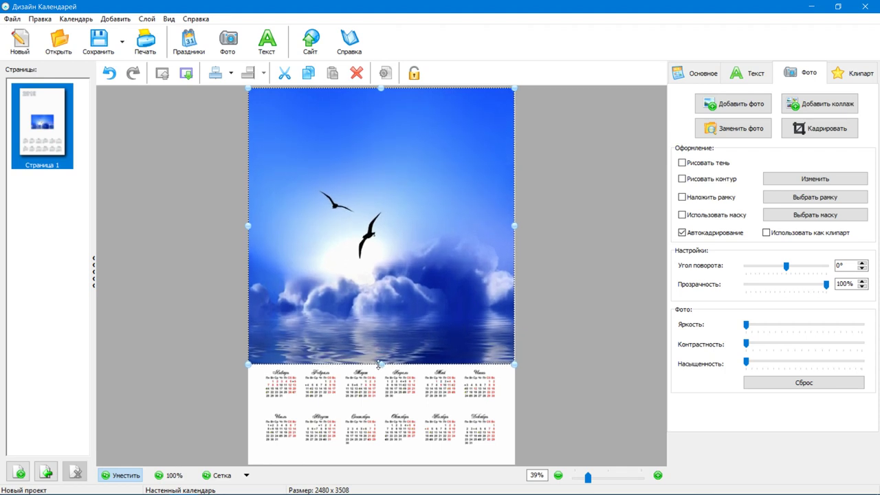
pyautogui.click(602, 348)
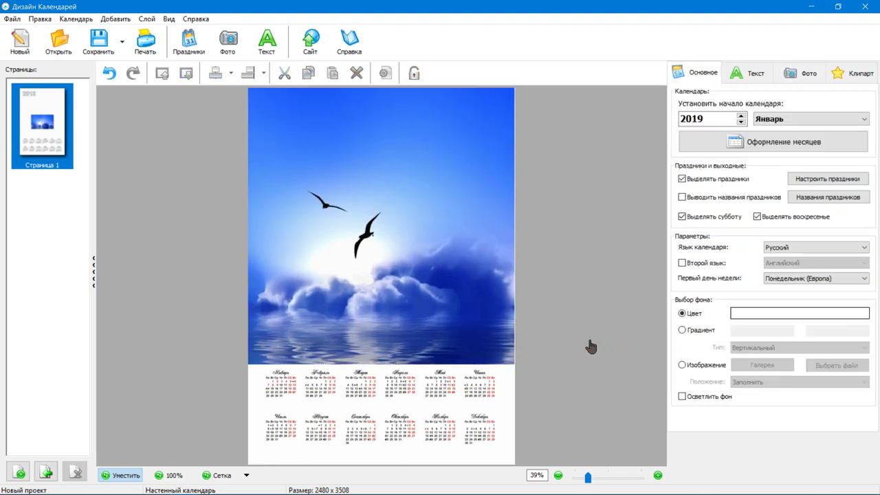
pyautogui.rightClick(346, 128)
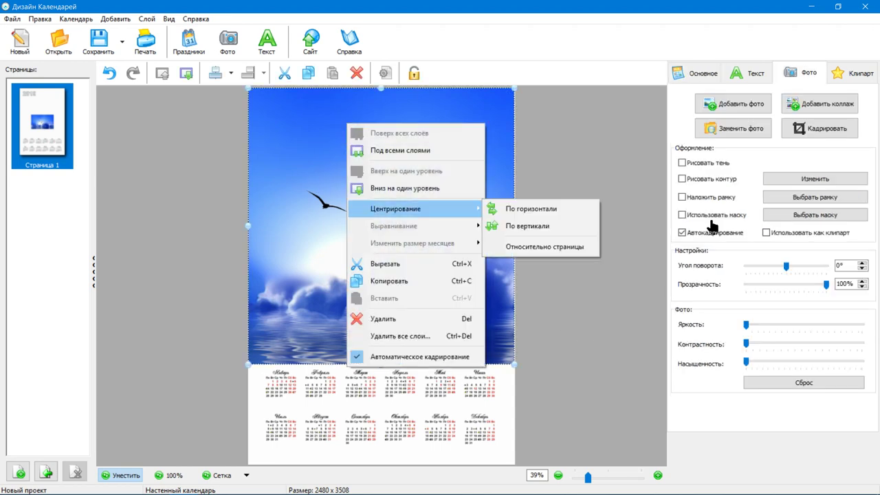
pyautogui.click(674, 222)
# - Add a text caption reading 2019, enlarge it to about size 364 and place it in the photo's upper-right corner
pyautogui.click(754, 73)
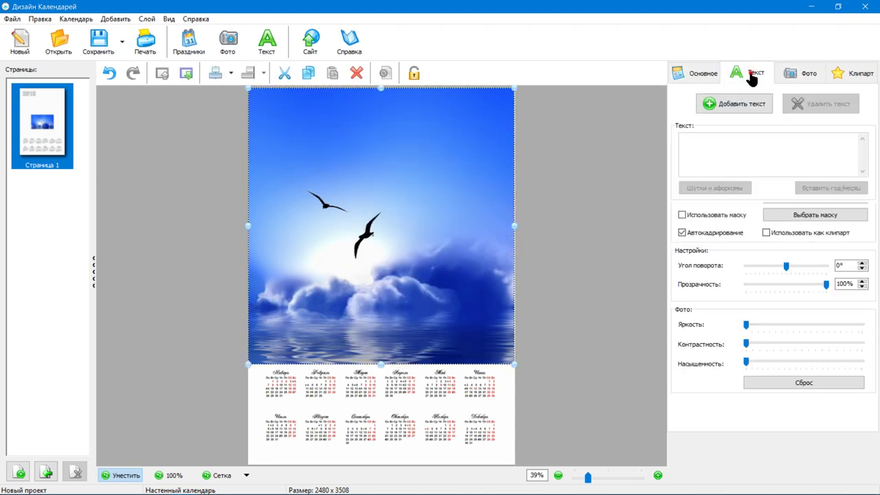
pyautogui.click(733, 105)
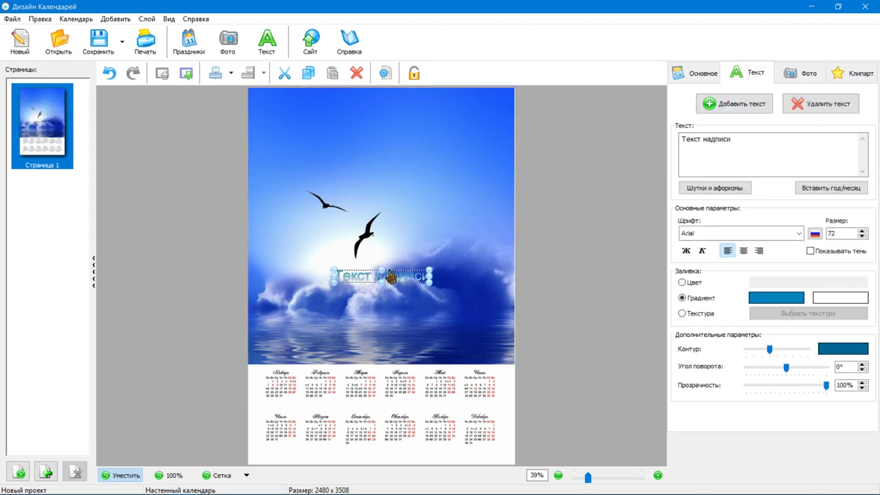
pyautogui.moveTo(389, 277); pyautogui.dragTo(443, 127)
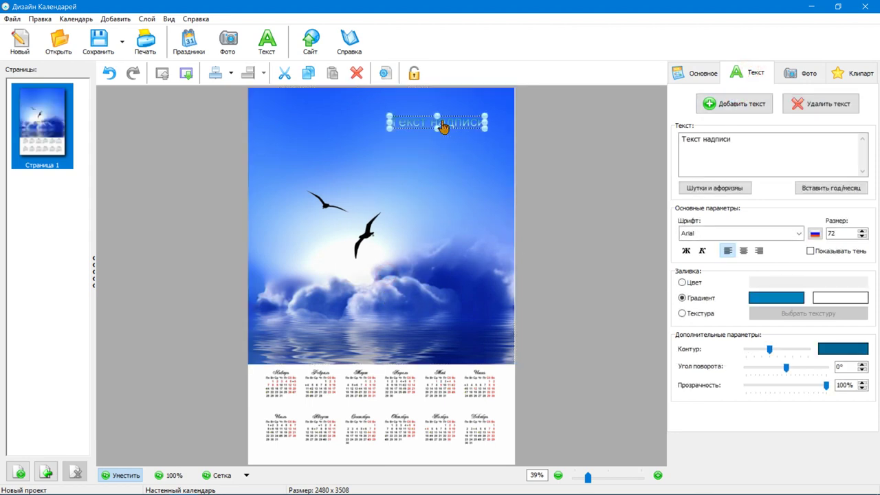
pyautogui.tripleClick(726, 139)
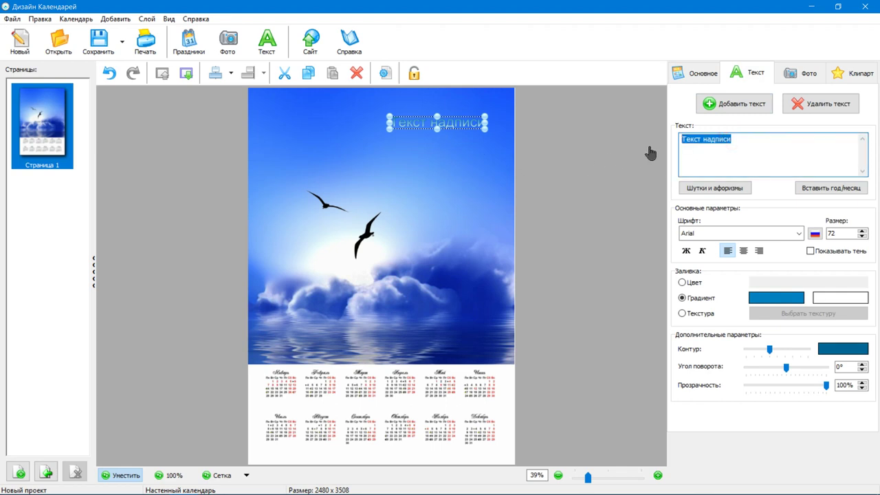
pyautogui.press('BackSpace')
pyautogui.write('20')
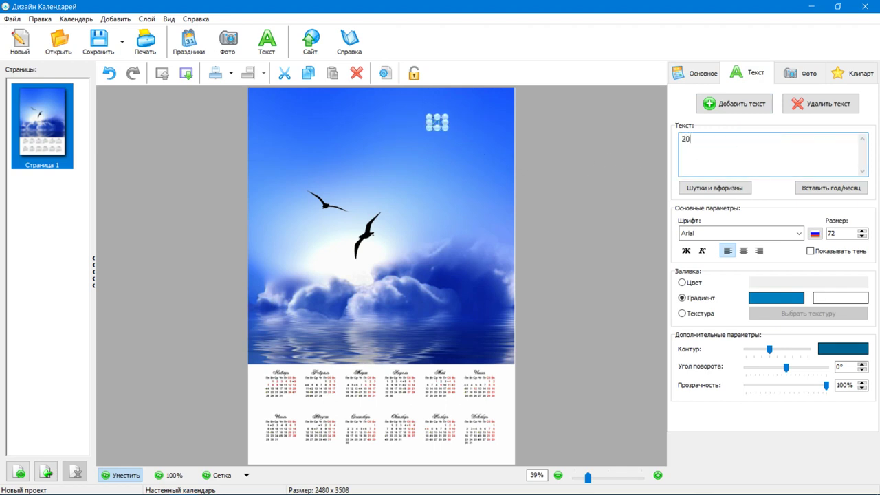
pyautogui.write('19')
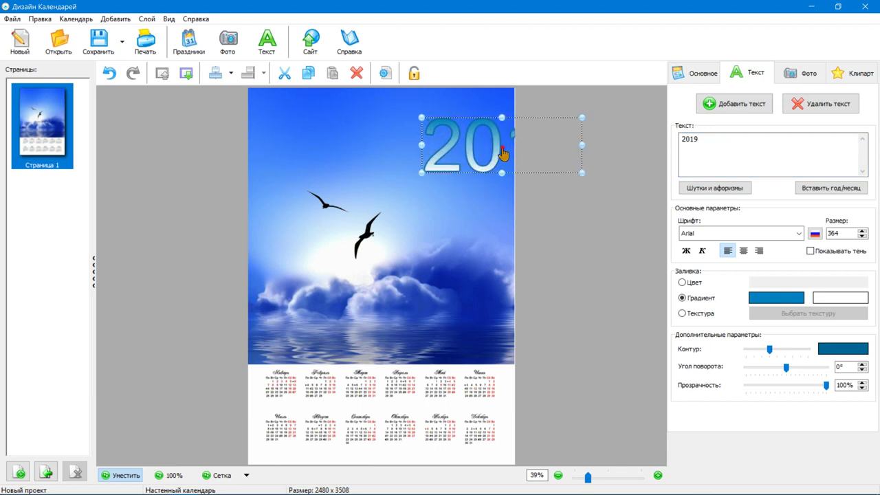
pyautogui.moveTo(503, 154); pyautogui.dragTo(431, 127)
pyautogui.click(431, 169)
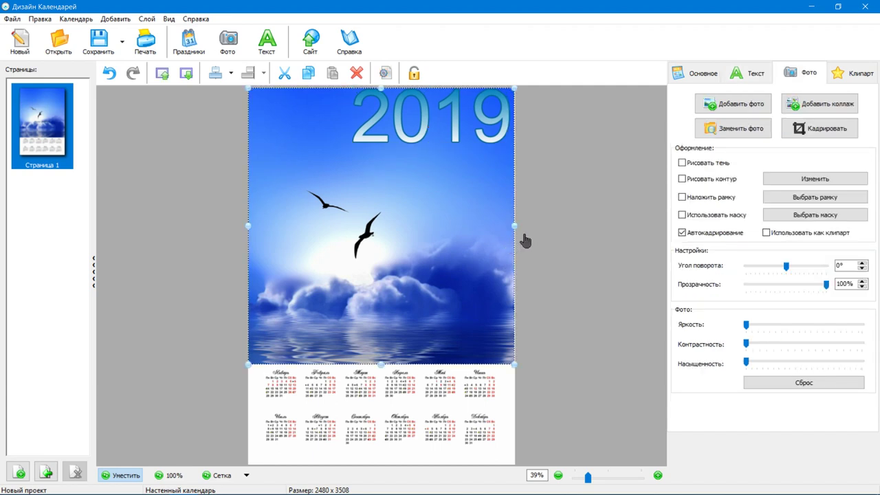
# - Set the first gradient colour of the 2019 caption to black (000000)
pyautogui.click(432, 110)
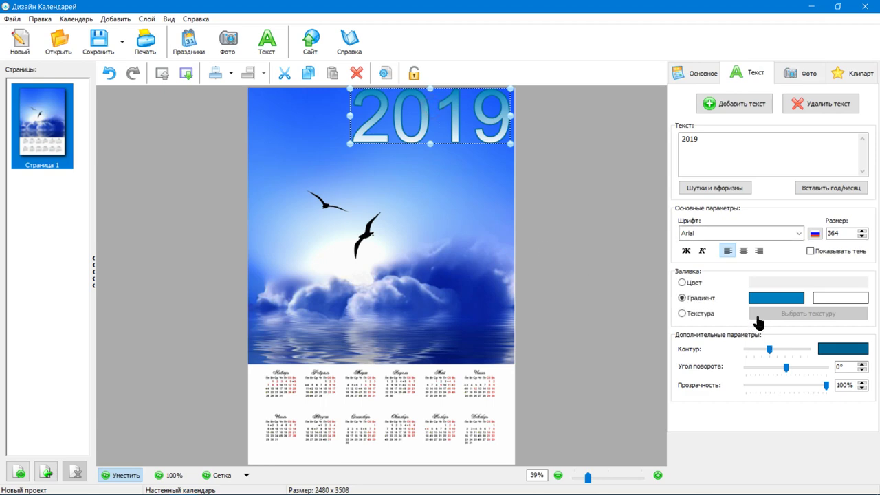
pyautogui.click(773, 298)
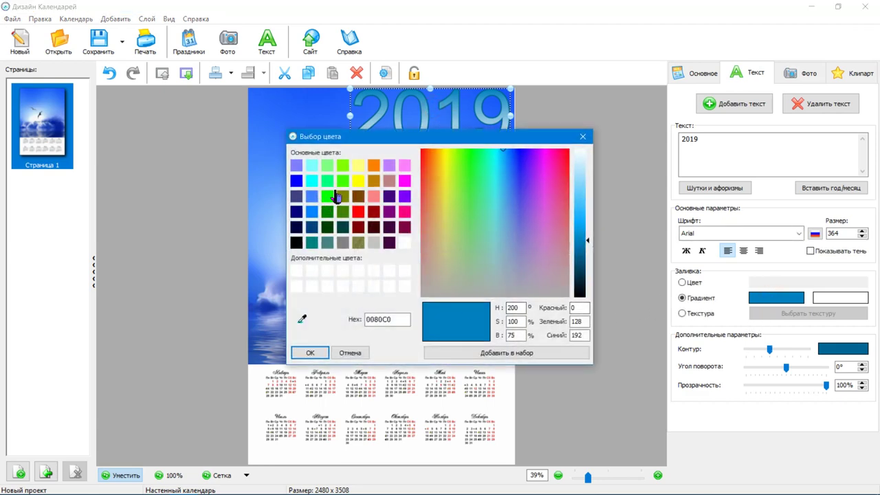
pyautogui.click(311, 196)
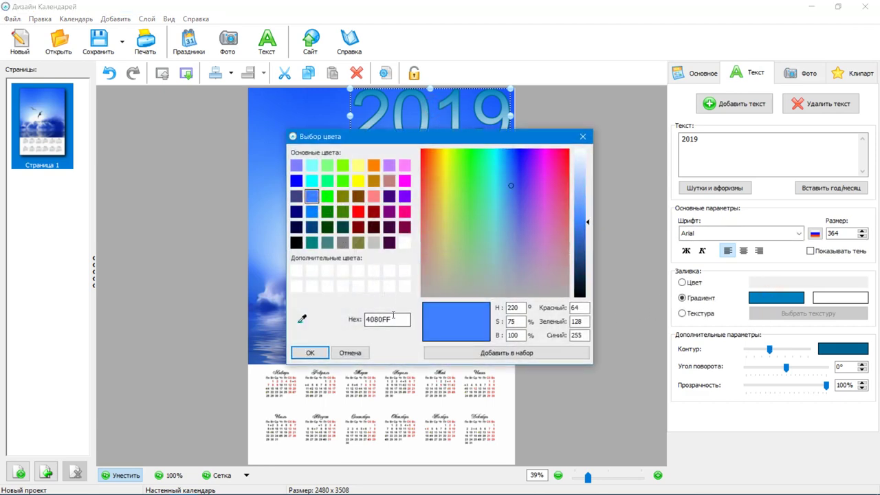
pyautogui.click(295, 242)
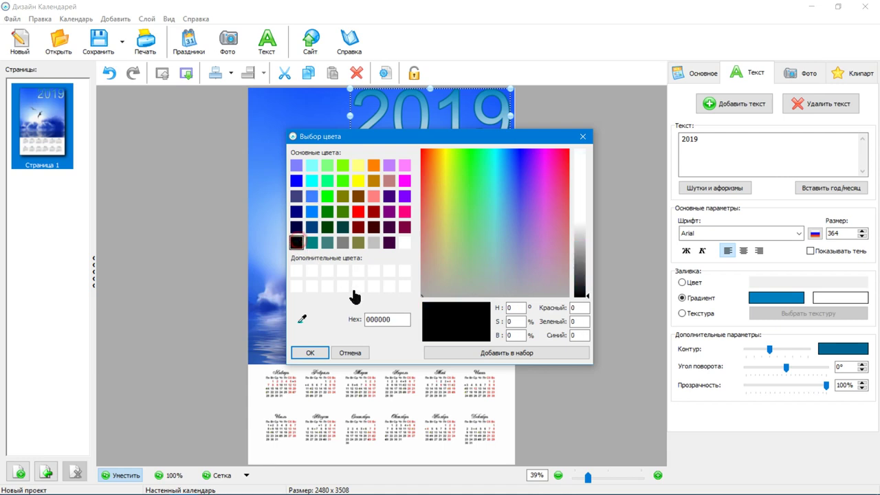
pyautogui.click(311, 354)
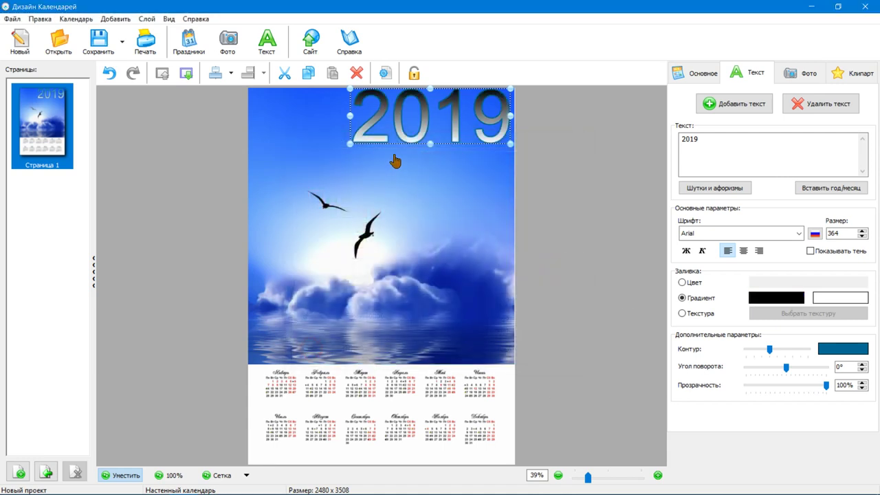
# - Shrink the 2019 caption to about size 231 and move it to the page's upper-left corner
pyautogui.moveTo(430, 144); pyautogui.dragTo(313, 114)
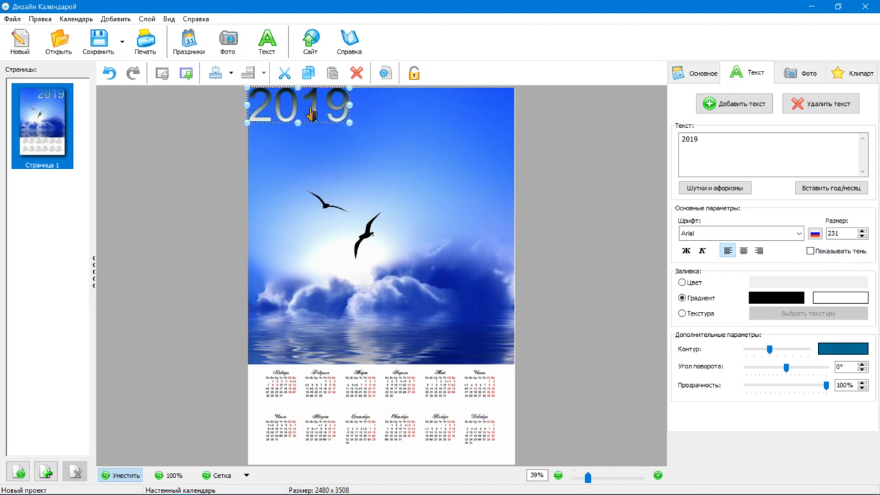
pyautogui.click(222, 162)
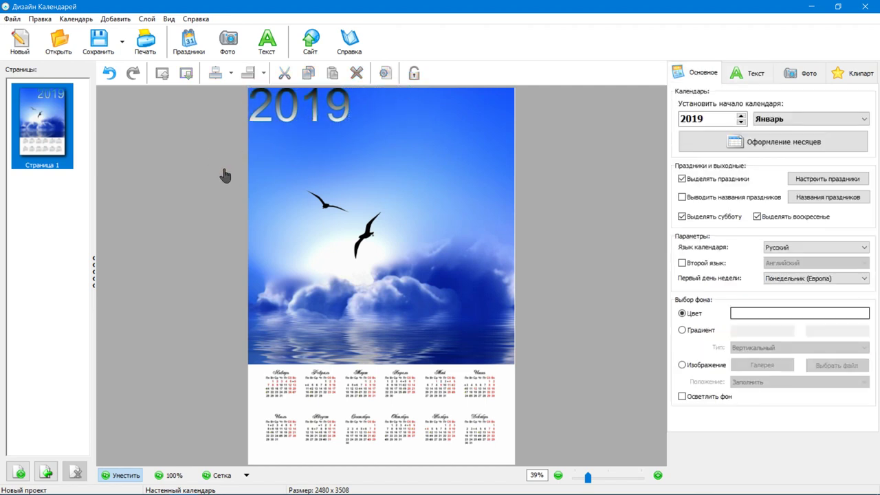
pyautogui.click(403, 225)
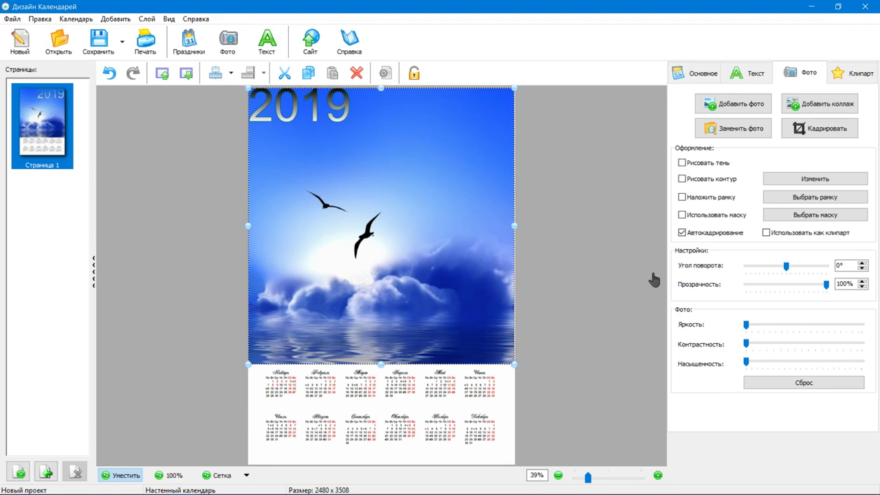
pyautogui.click(568, 285)
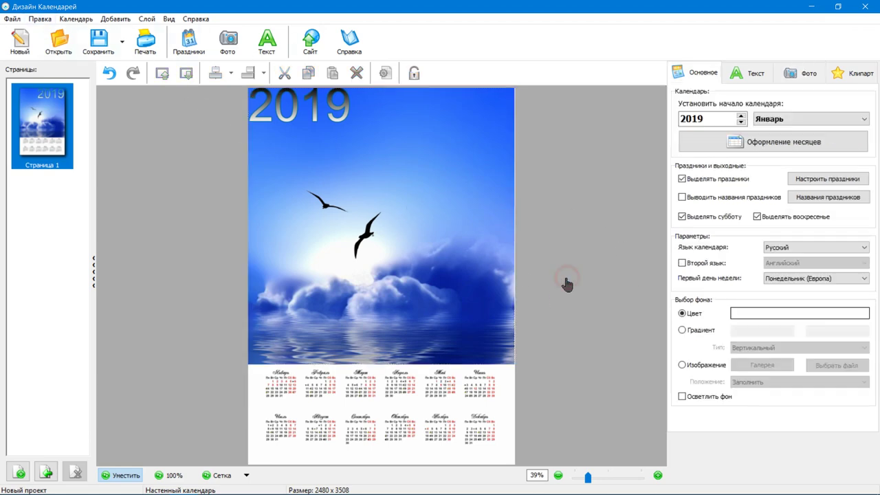
# - Open the print settings and keep A4 (210 x 297 мм) paper with the Microsoft Print to PDF printer
pyautogui.click(145, 54)
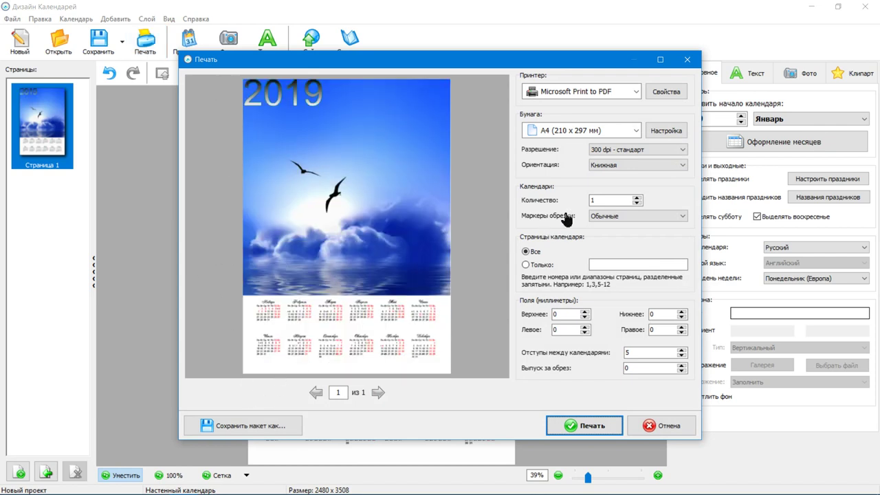
pyautogui.click(625, 133)
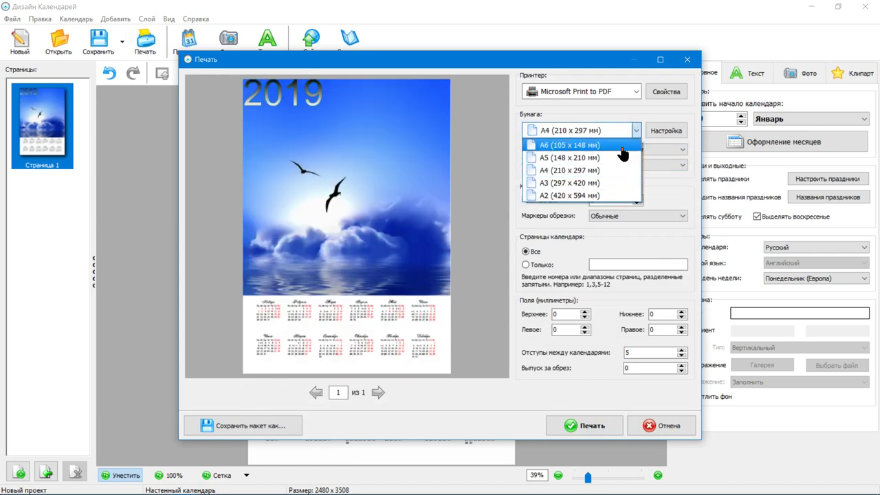
pyautogui.click(616, 169)
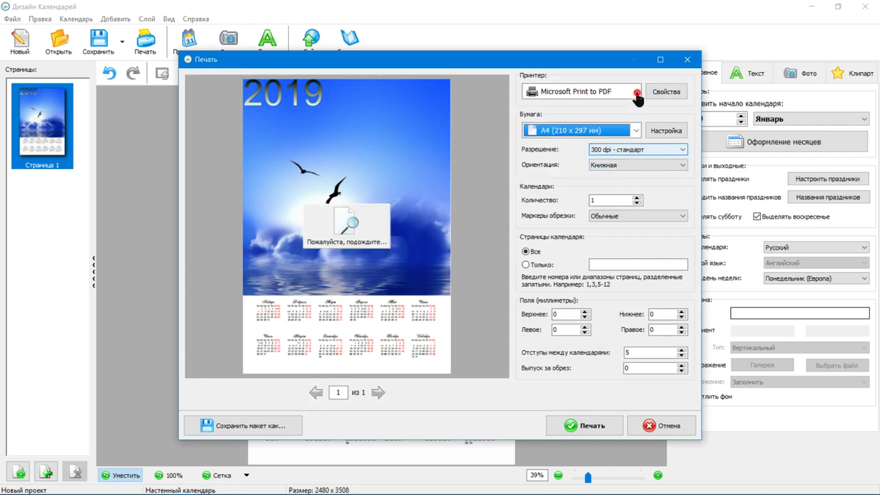
pyautogui.click(636, 92)
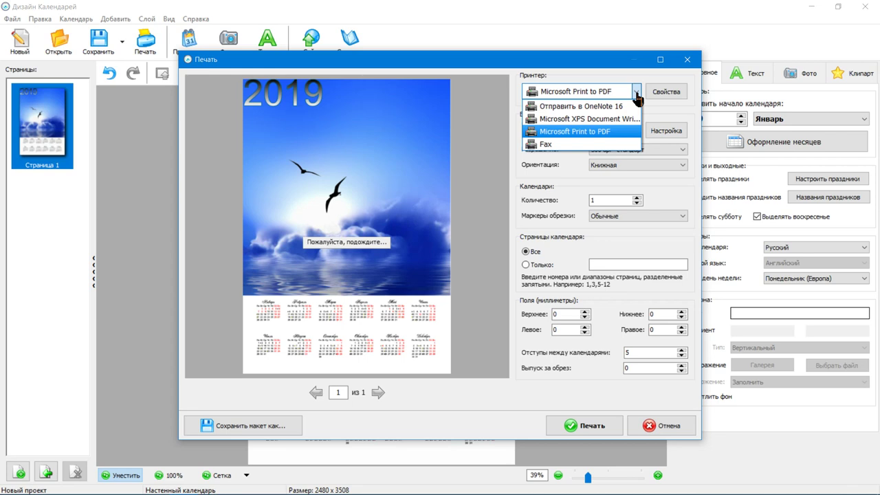
pyautogui.click(636, 95)
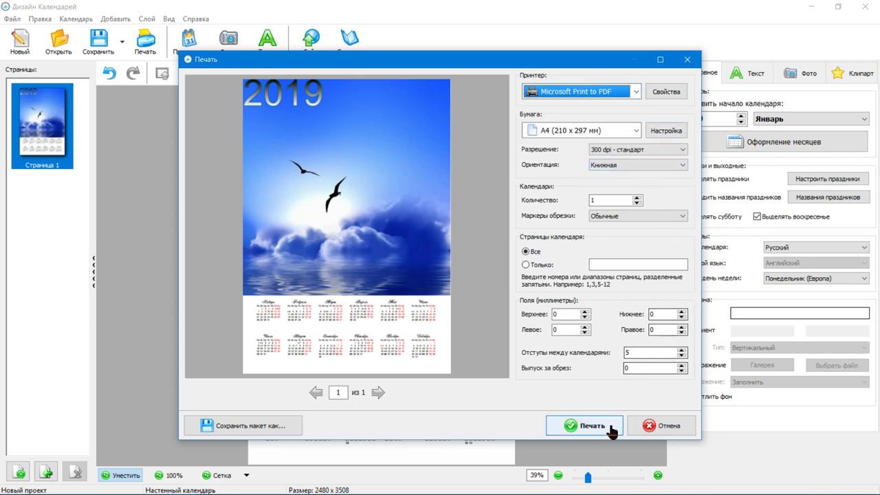
# - Save the calendar layout to the desktop as a 100% quality JPEG named Новый проект, and open the saved file
pyautogui.click(253, 429)
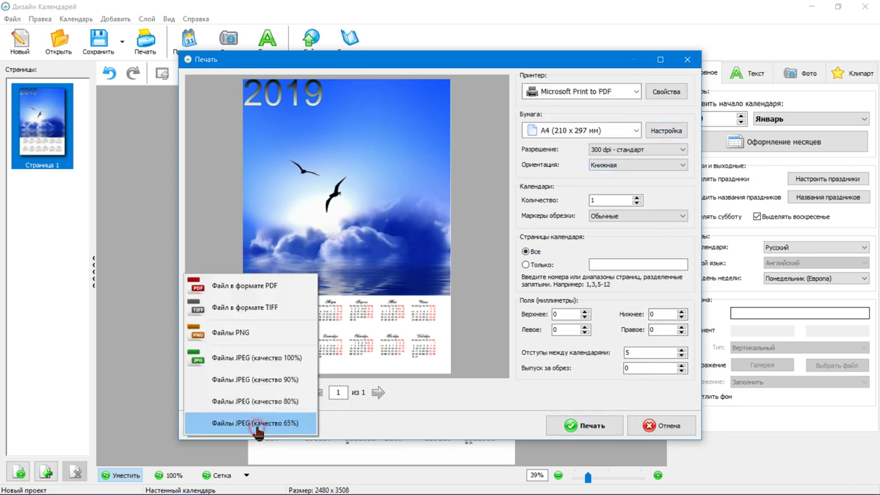
pyautogui.click(278, 359)
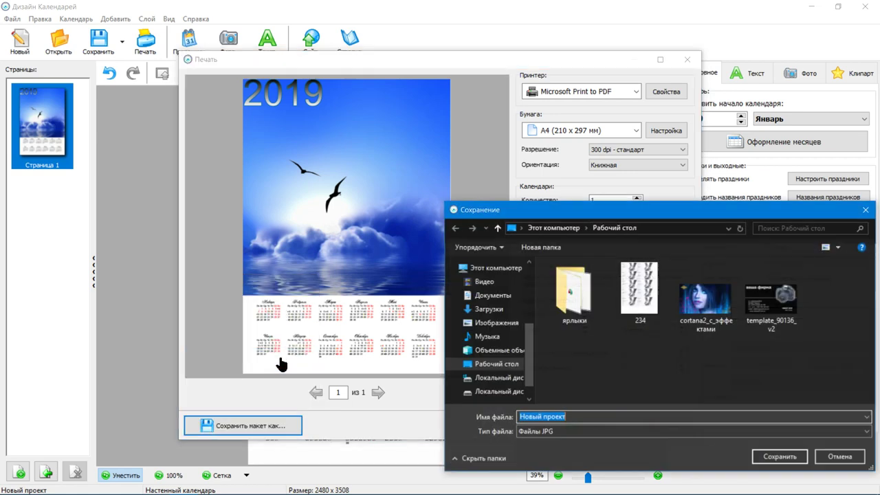
pyautogui.click(782, 457)
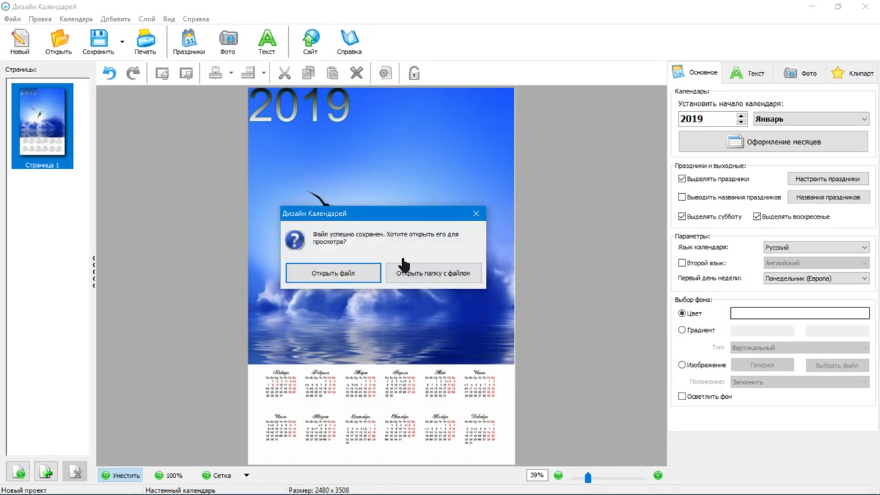
pyautogui.click(376, 278)
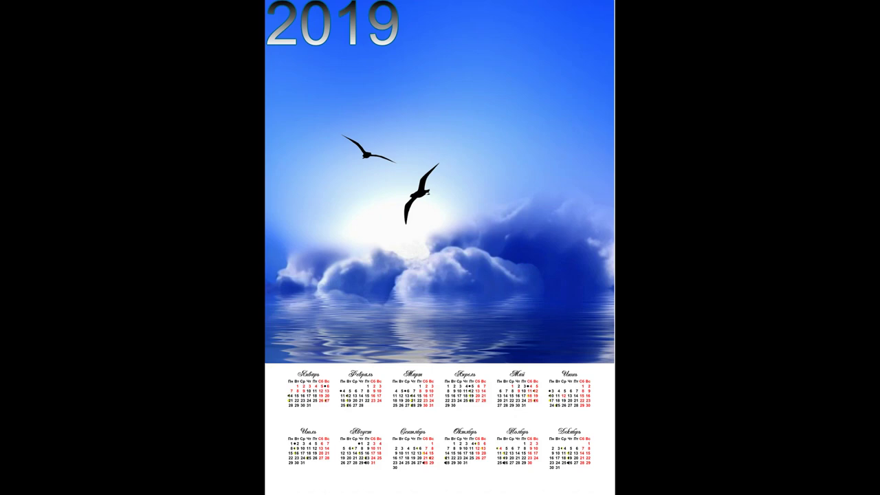
# - Close the calendar image viewer and exit Дизайн Календарей without saving the changed project
pyautogui.rightClick(659, 230)
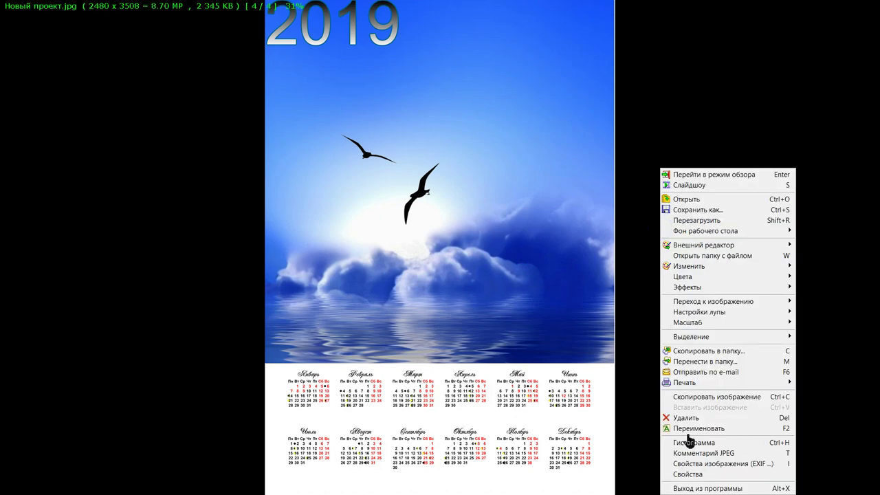
pyautogui.click(690, 488)
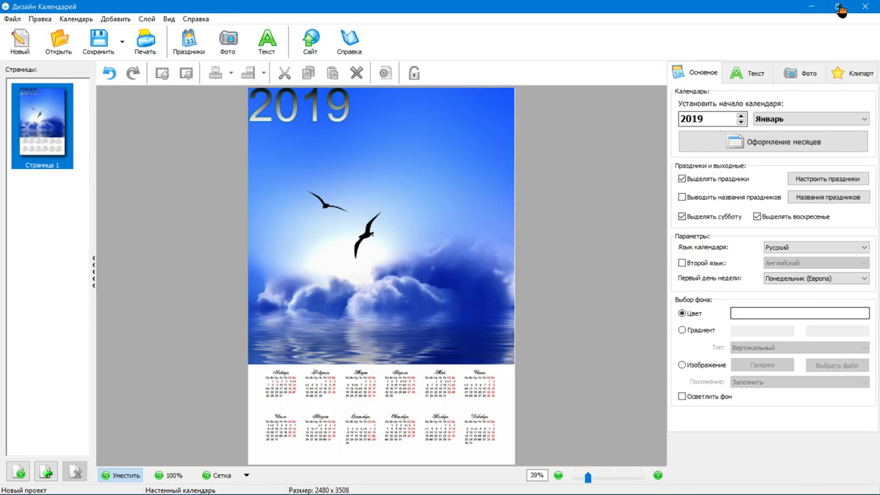
pyautogui.click(865, 6)
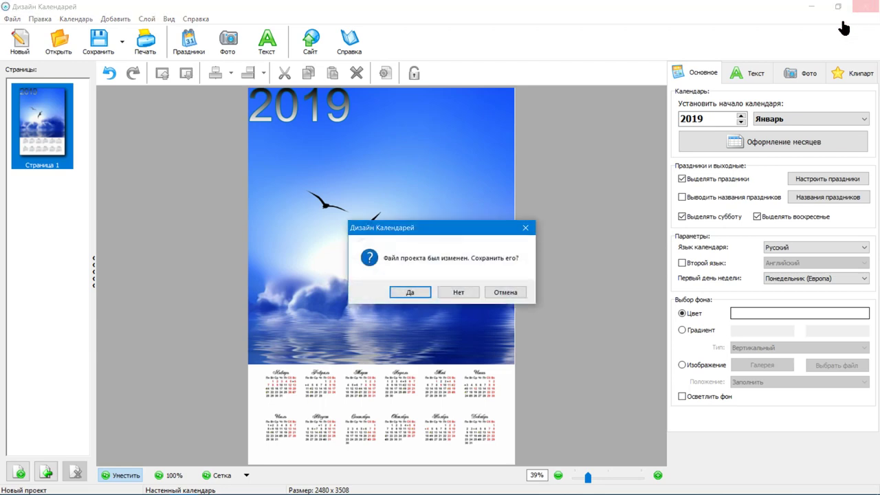
pyautogui.click(457, 291)
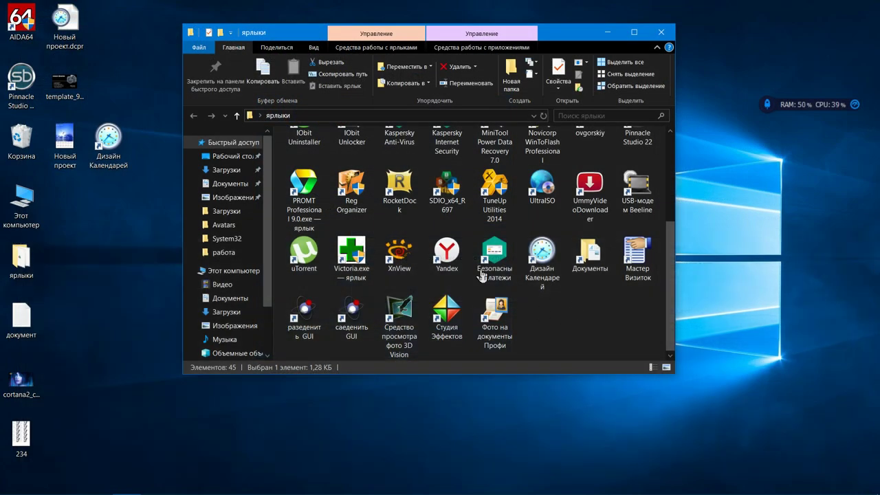
# - View the exported Новый проект calendar and the template_9 business card image from the desktop, closing each after viewing
pyautogui.doubleClick(60, 134)
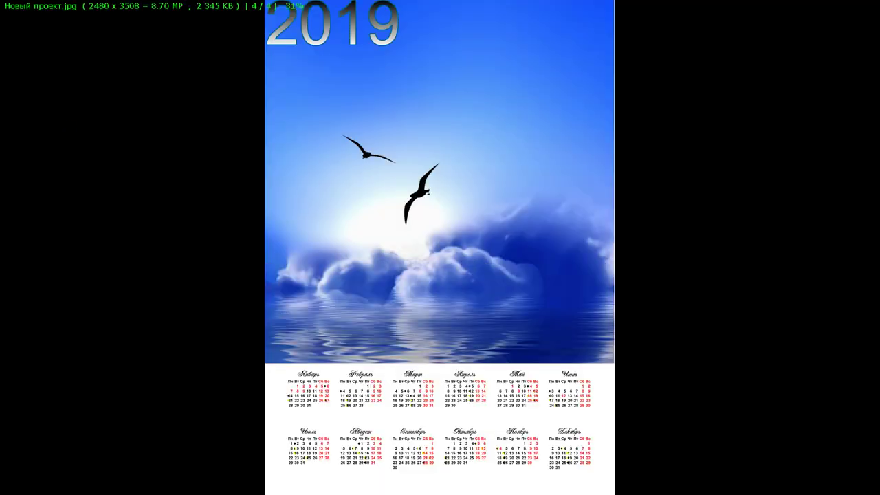
pyautogui.rightClick(361, 155)
pyautogui.click(420, 474)
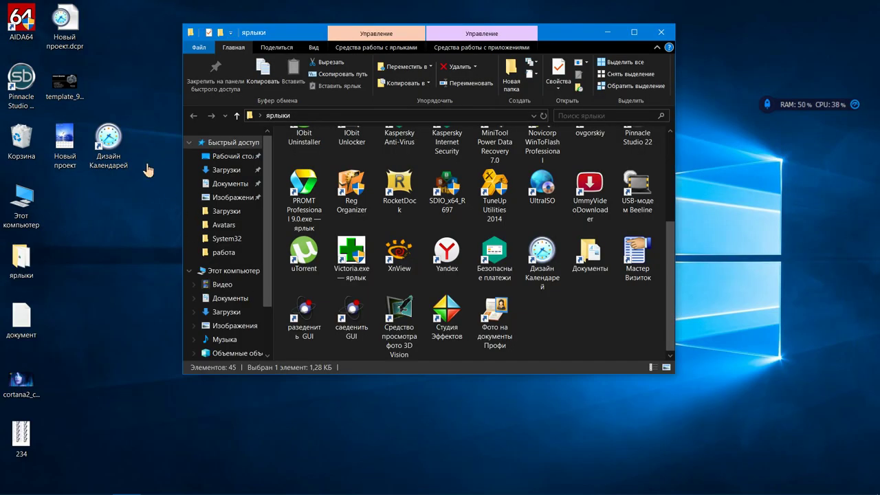
pyautogui.doubleClick(64, 81)
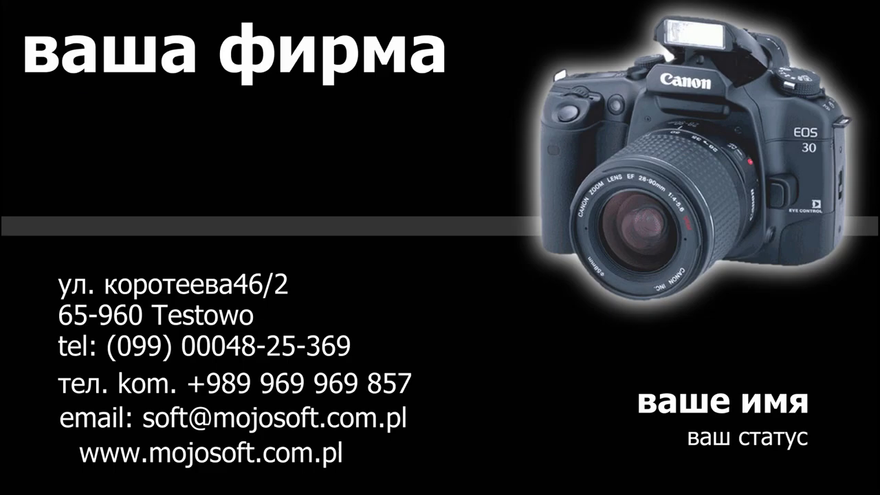
pyautogui.rightClick(474, 251)
pyautogui.click(530, 487)
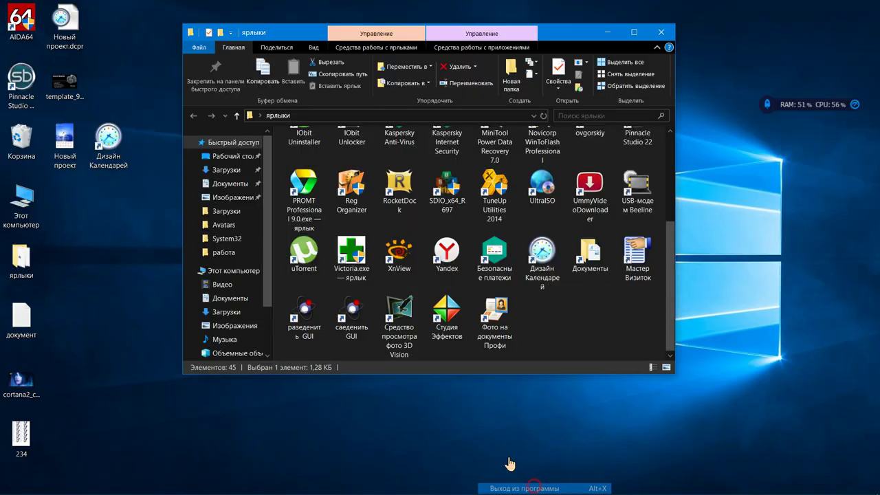
# - View the cortana2_с_эффектами picture and the 234 business card sheet from the desktop, closing each after viewing
pyautogui.click(14, 395)
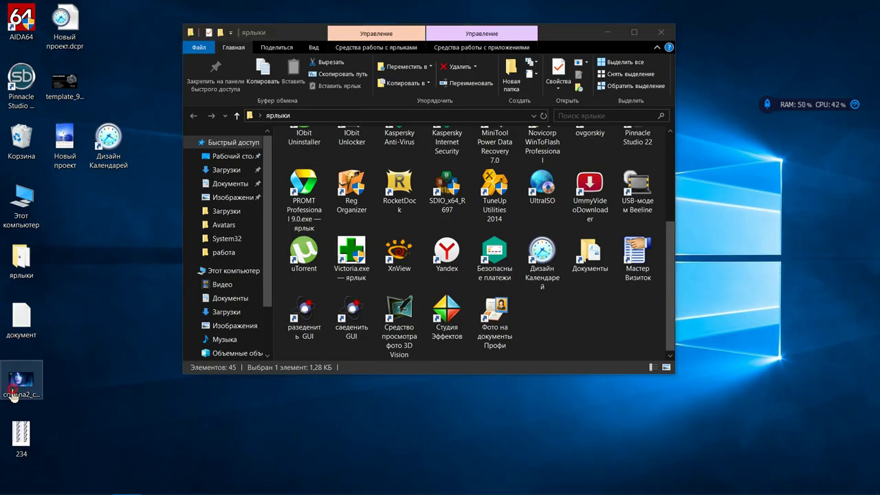
pyautogui.doubleClick(14, 395)
pyautogui.rightClick(384, 362)
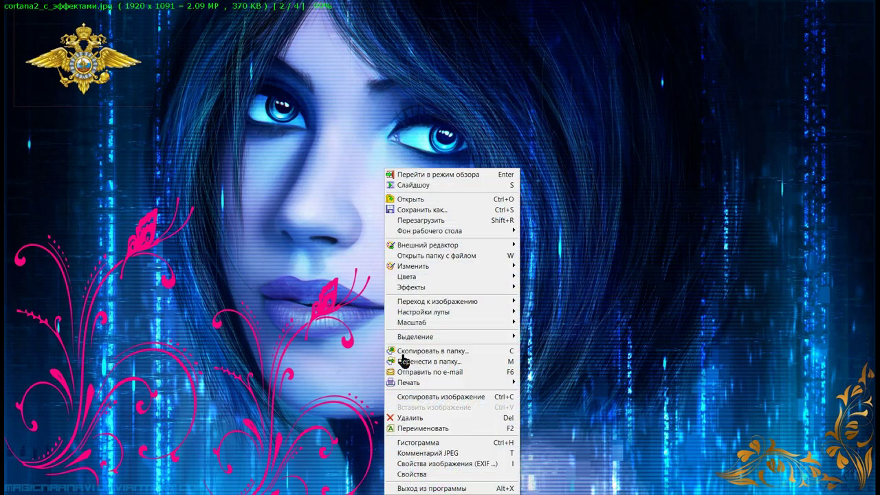
pyautogui.click(416, 488)
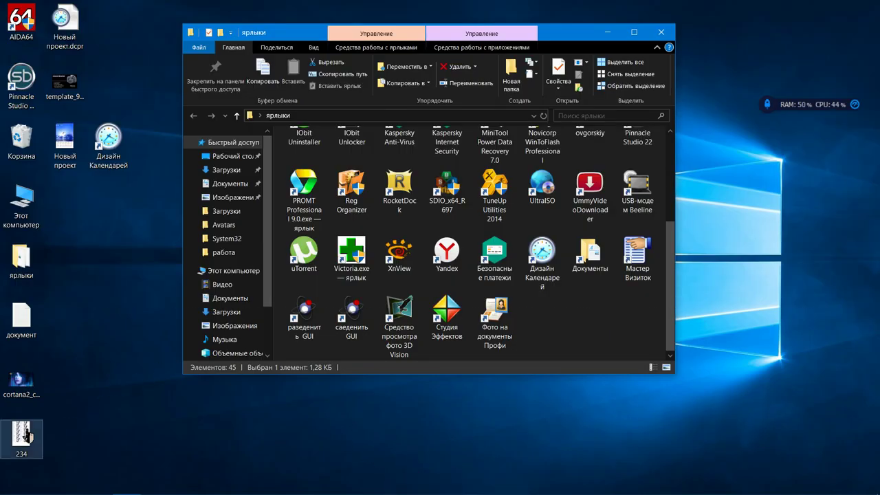
pyautogui.doubleClick(28, 436)
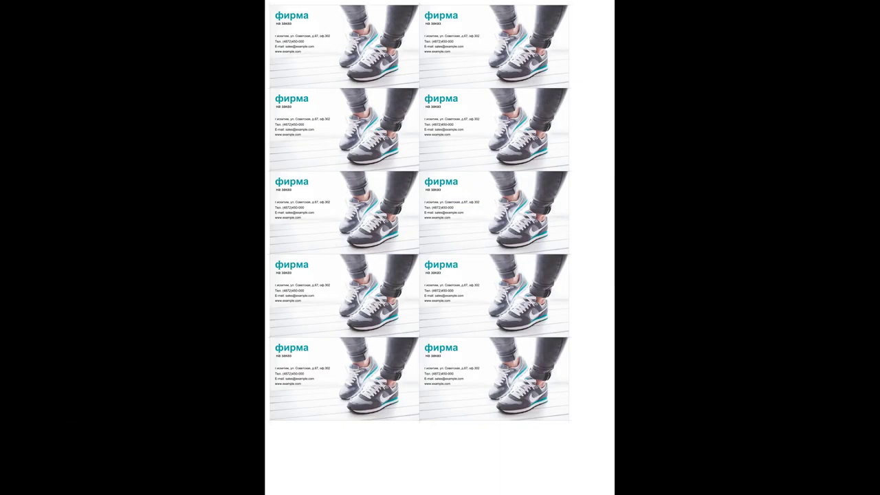
pyautogui.rightClick(393, 171)
pyautogui.click(423, 488)
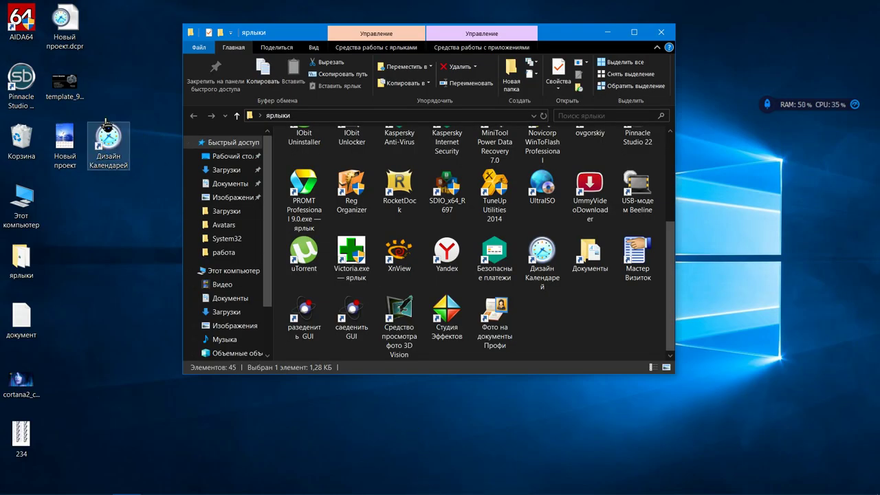
# - Delete Новый проект, template_9, Новый проект.dcpr, cortana2_с_эффектами and 234 from the desktop to the recycle bin
pyautogui.moveTo(92, 64); pyautogui.dragTo(44, 169)
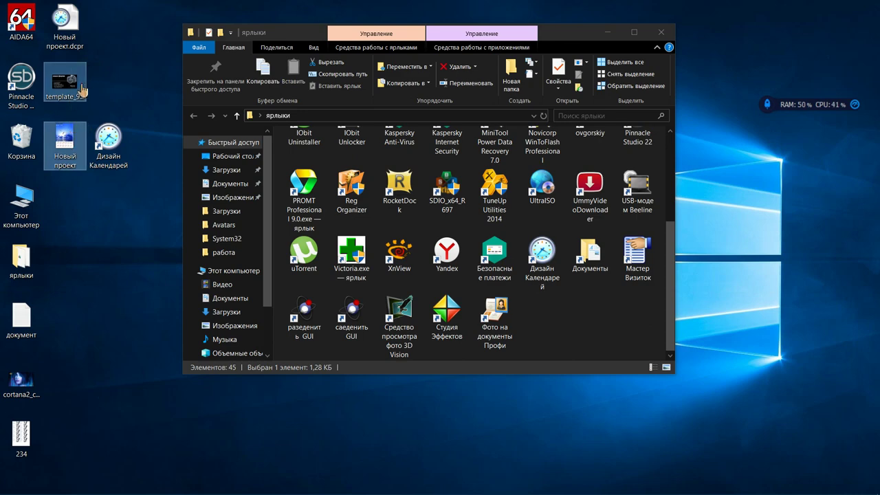
pyautogui.moveTo(81, 91); pyautogui.dragTo(23, 141)
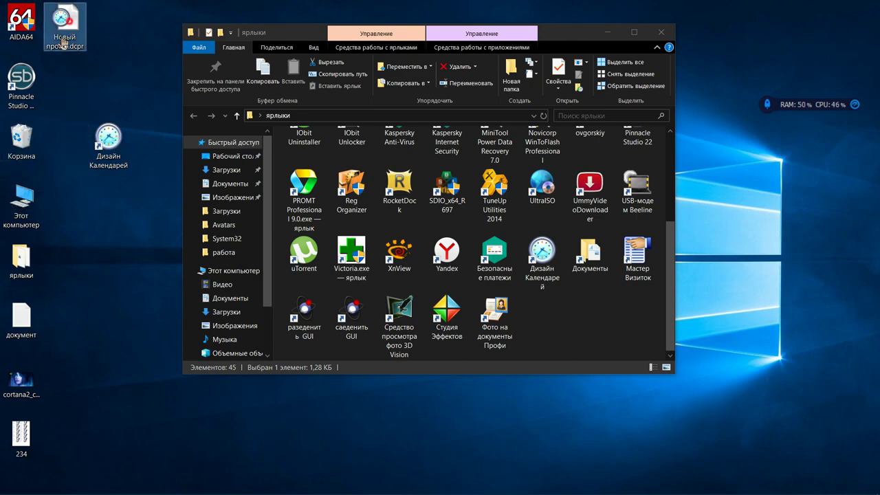
pyautogui.moveTo(64, 43); pyautogui.dragTo(21, 141)
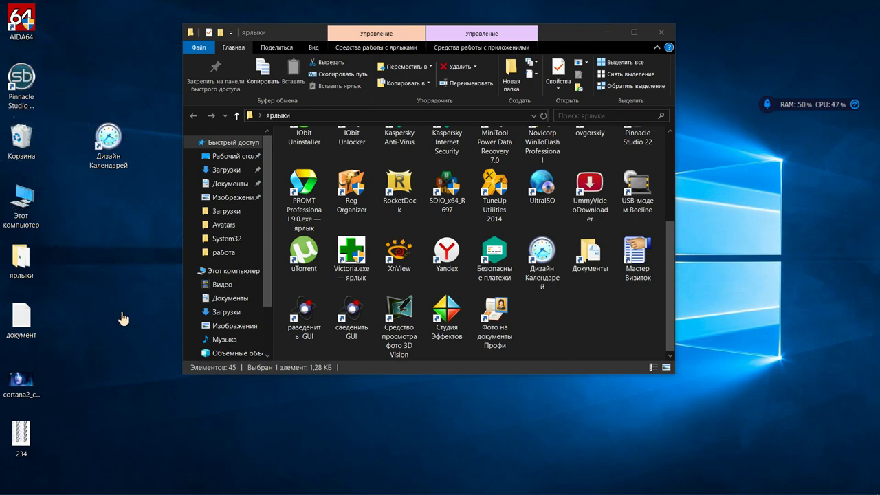
pyautogui.moveTo(26, 382); pyautogui.dragTo(19, 146)
pyautogui.moveTo(21, 440); pyautogui.dragTo(19, 148)
# - Move the Дизайн Календарей desktop shortcut into the ярлыки folder, replacing the existing file there
pyautogui.moveTo(97, 152); pyautogui.dragTo(20, 254)
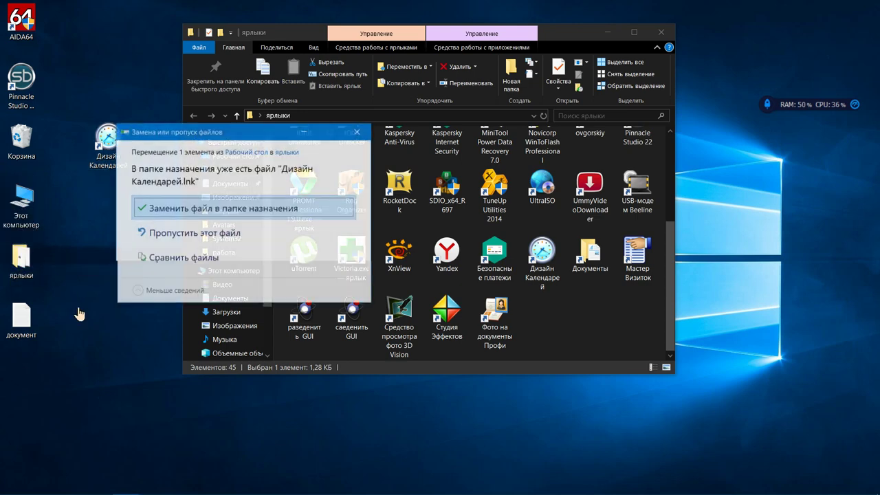
pyautogui.click(199, 206)
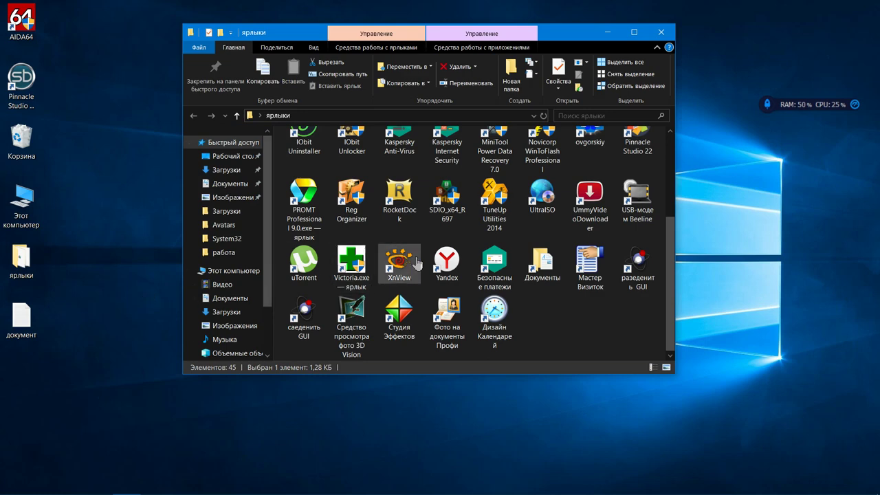
pyautogui.scroll(3, 412, 261)
pyautogui.scroll(-3, 417, 262)
pyautogui.scroll(3, 417, 263)
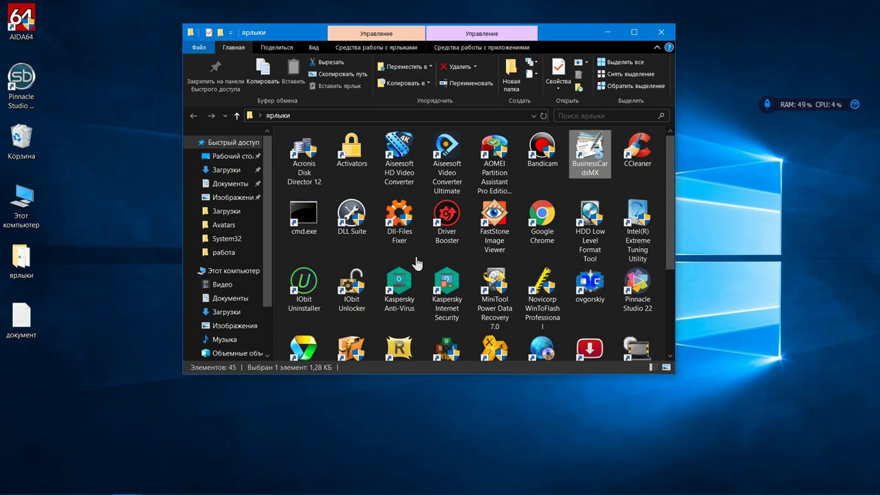
pyautogui.scroll(-5, 584, 234)
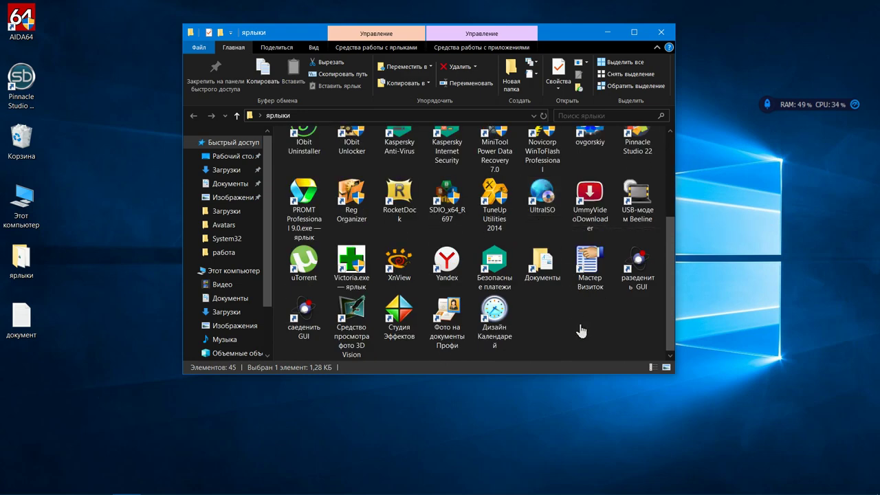
pyautogui.scroll(5, 577, 328)
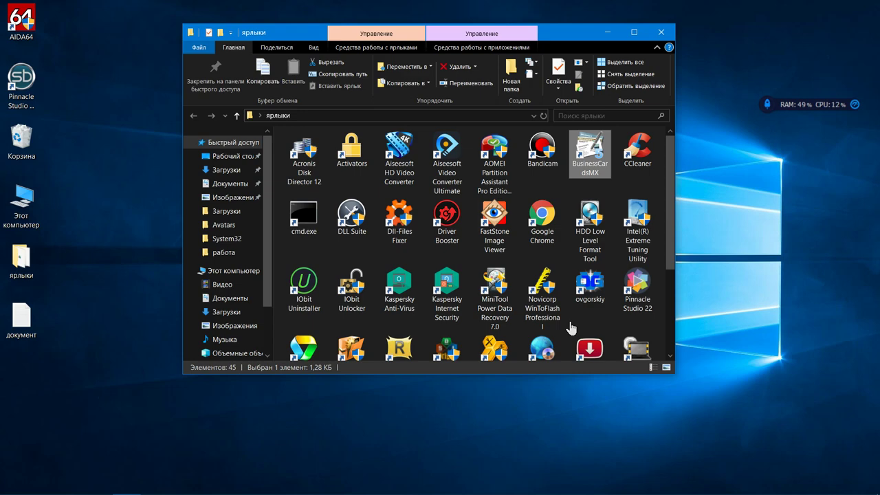